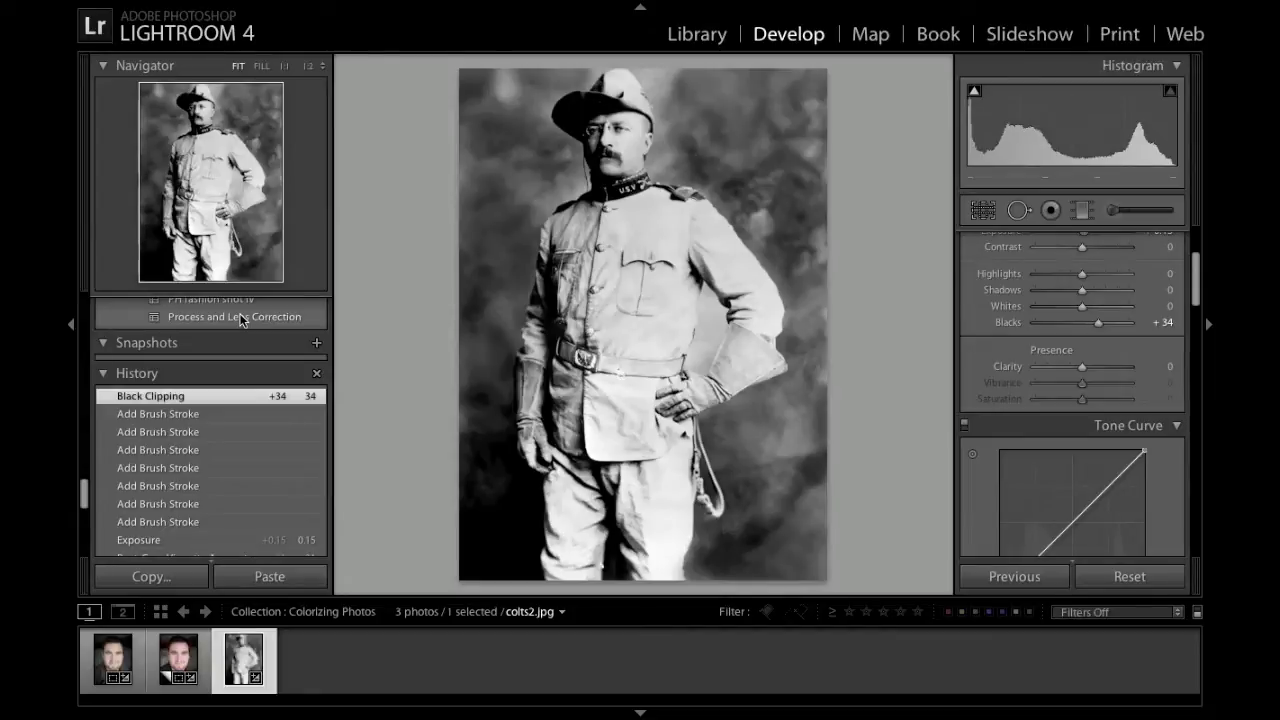
- Set up an adjustment brush with the Color effect in blue, hue 234 and saturation 53%
{"action": "left_click", "coordinate": [1112, 210]}
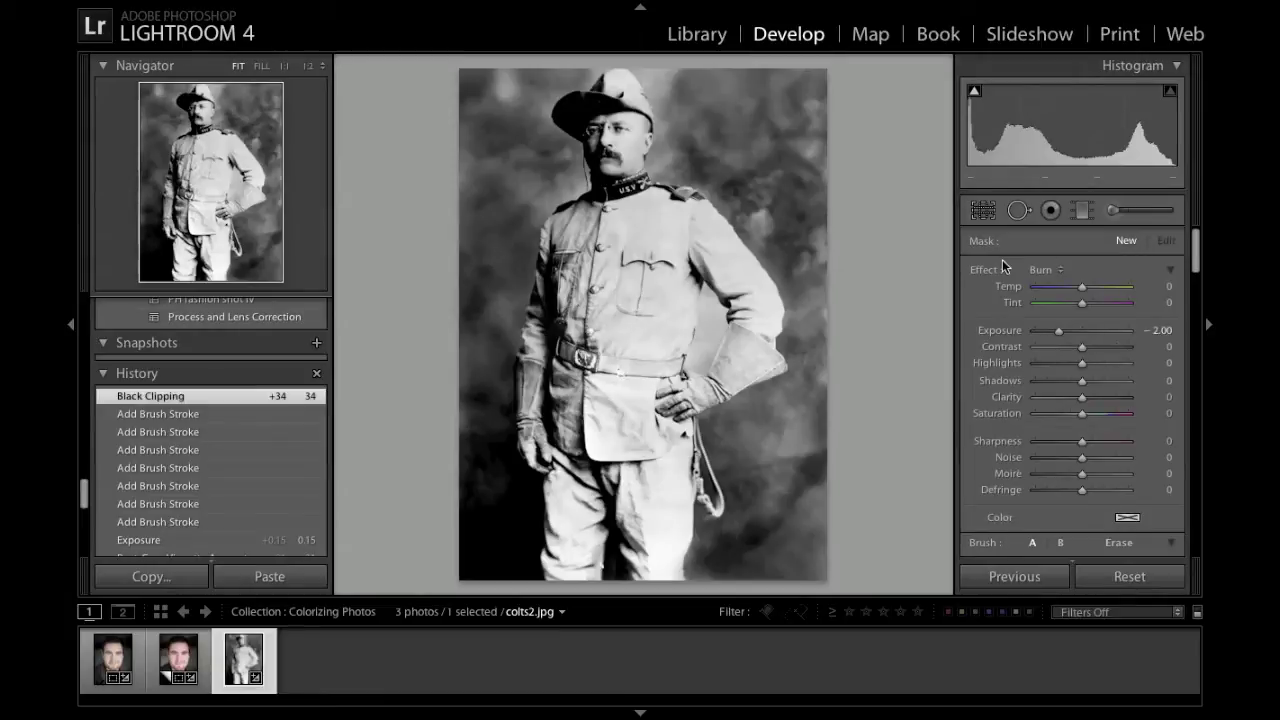
{"action": "left_click", "coordinate": [1043, 270]}
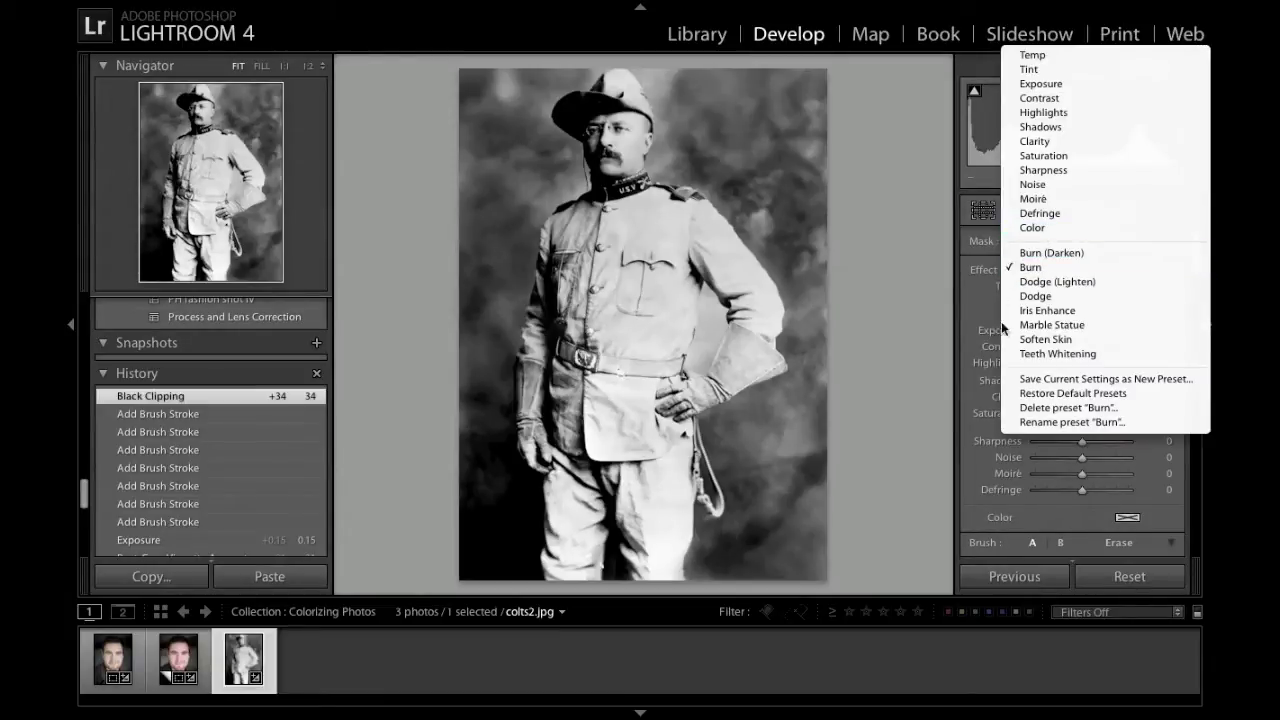
{"action": "left_click", "coordinate": [1034, 227]}
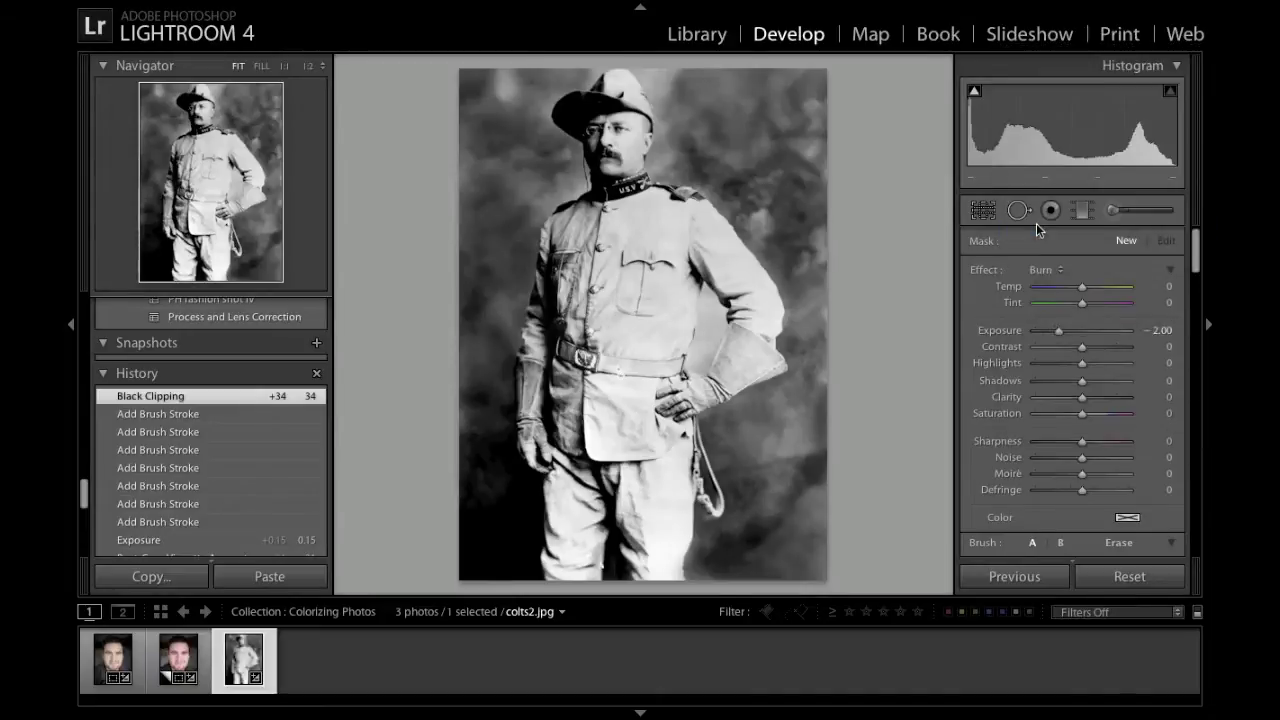
{"action": "scroll", "coordinate": [1009, 296], "scroll_direction": "down", "scroll_amount": 3}
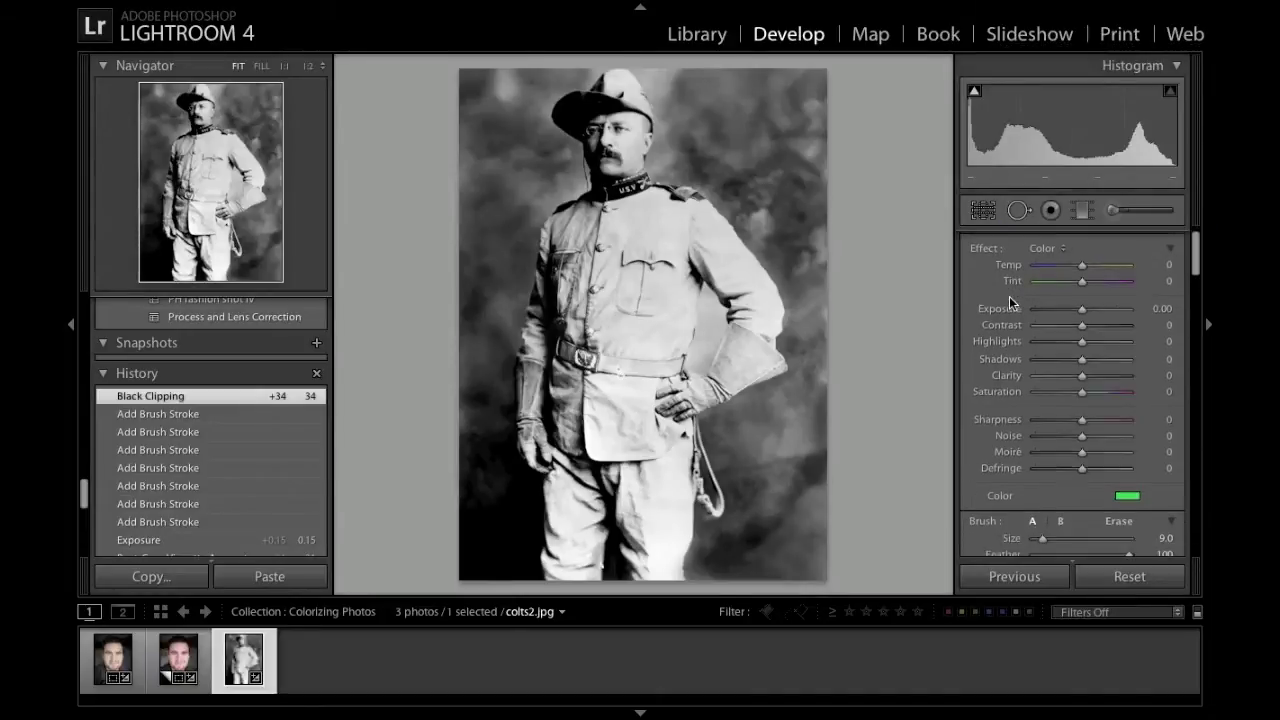
{"action": "scroll", "coordinate": [1007, 362], "scroll_direction": "down", "scroll_amount": 2}
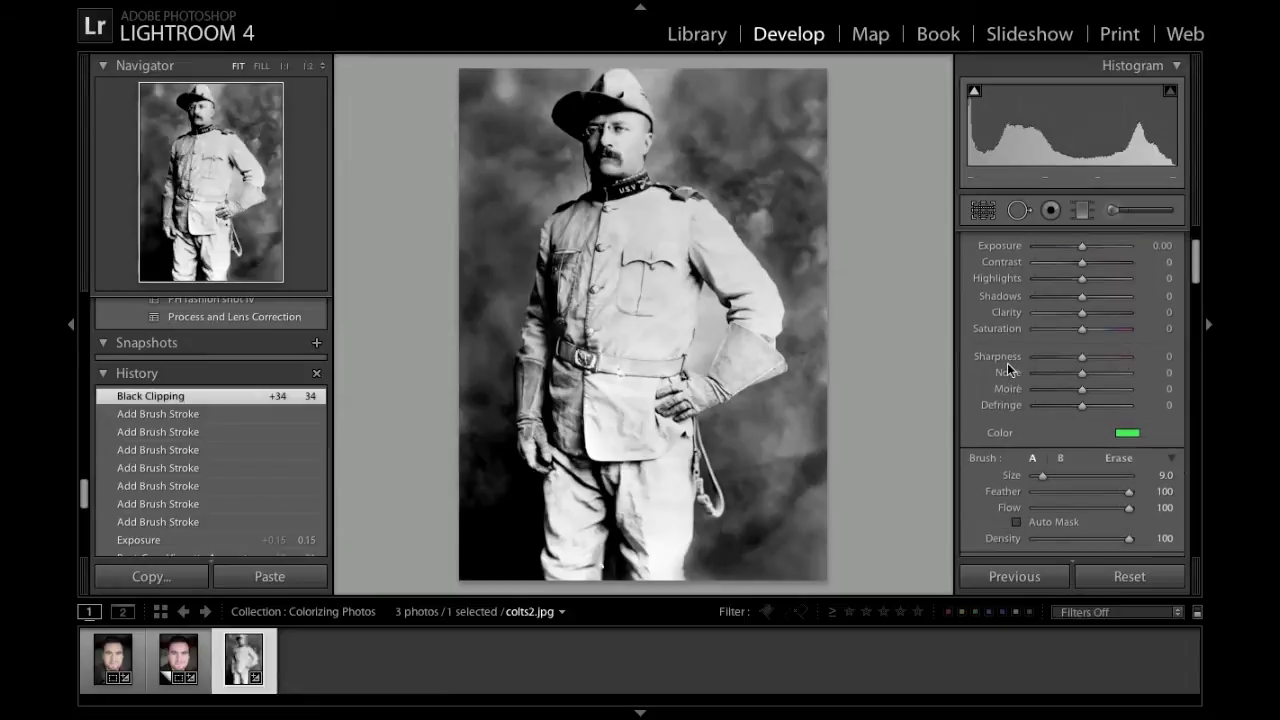
{"action": "left_click", "coordinate": [1127, 419]}
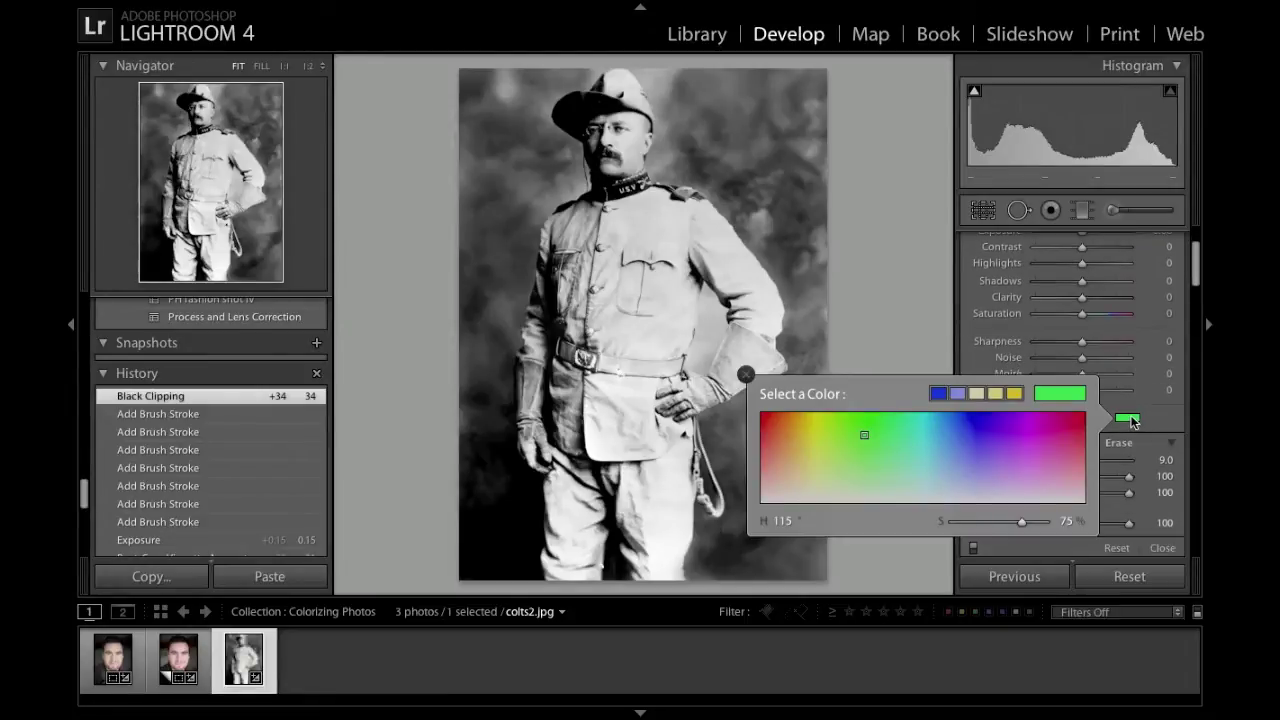
{"action": "mouse_move", "coordinate": [951, 434]}
{"action": "left_mouse_down"}
{"action": "mouse_move", "coordinate": [951, 457]}
{"action": "mouse_move", "coordinate": [971, 453]}
{"action": "left_mouse_up"}
{"action": "left_click", "coordinate": [745, 377]}
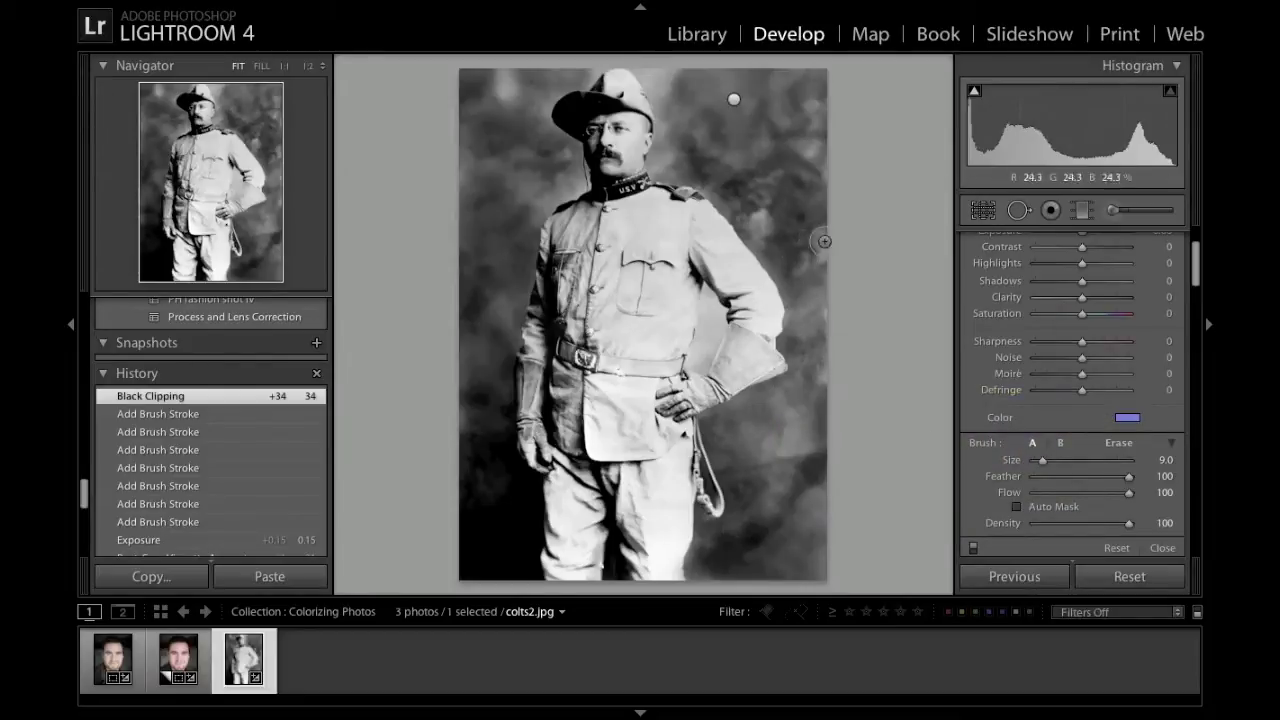
- Enlarge the brush to about 25 and paint blue over the broad background areas on both sides of the soldier
{"action": "scroll", "coordinate": [806, 438], "scroll_direction": "up", "scroll_amount": 5}
{"action": "scroll", "coordinate": [805, 438], "scroll_direction": "up", "scroll_amount": 1}
{"action": "left_click_drag", "start_coordinate": [1053, 461], "coordinate": [1061, 461]}
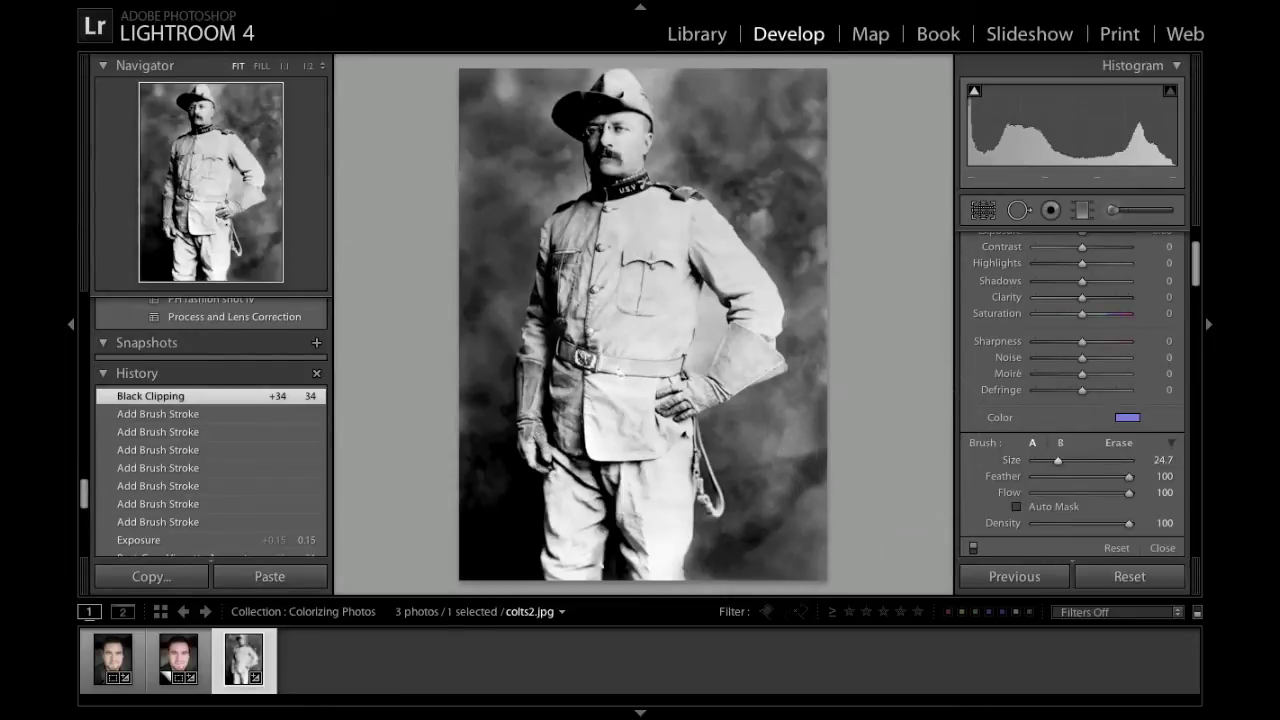
{"action": "mouse_move", "coordinate": [798, 542]}
{"action": "left_mouse_down"}
{"action": "mouse_move", "coordinate": [863, 215]}
{"action": "mouse_move", "coordinate": [765, 110]}
{"action": "left_mouse_up"}
{"action": "mouse_move", "coordinate": [485, 105]}
{"action": "left_mouse_down"}
{"action": "mouse_move", "coordinate": [434, 257]}
{"action": "mouse_move", "coordinate": [425, 390]}
{"action": "left_mouse_up"}
{"action": "left_click_drag", "start_coordinate": [435, 294], "coordinate": [500, 60]}
- Reduce the brush to size 6 and paint blue over the remaining background close to the head, shoulders and legs
{"action": "key", "text": "bracketleft"}
{"action": "key", "text": "bracketleft"}
{"action": "key", "text": "bracketleft"}
{"action": "key", "text": "bracketleft"}
{"action": "mouse_move", "coordinate": [526, 14]}
{"action": "left_mouse_down"}
{"action": "mouse_move", "coordinate": [762, 154]}
{"action": "mouse_move", "coordinate": [787, 235]}
{"action": "mouse_move", "coordinate": [692, 158]}
{"action": "left_mouse_up"}
{"action": "key", "text": "bracketleft"}
{"action": "key", "text": "bracketleft"}
{"action": "key", "text": "bracketleft"}
{"action": "key", "text": "bracketleft"}
{"action": "scroll", "coordinate": [667, 166], "scroll_direction": "down", "scroll_amount": 2}
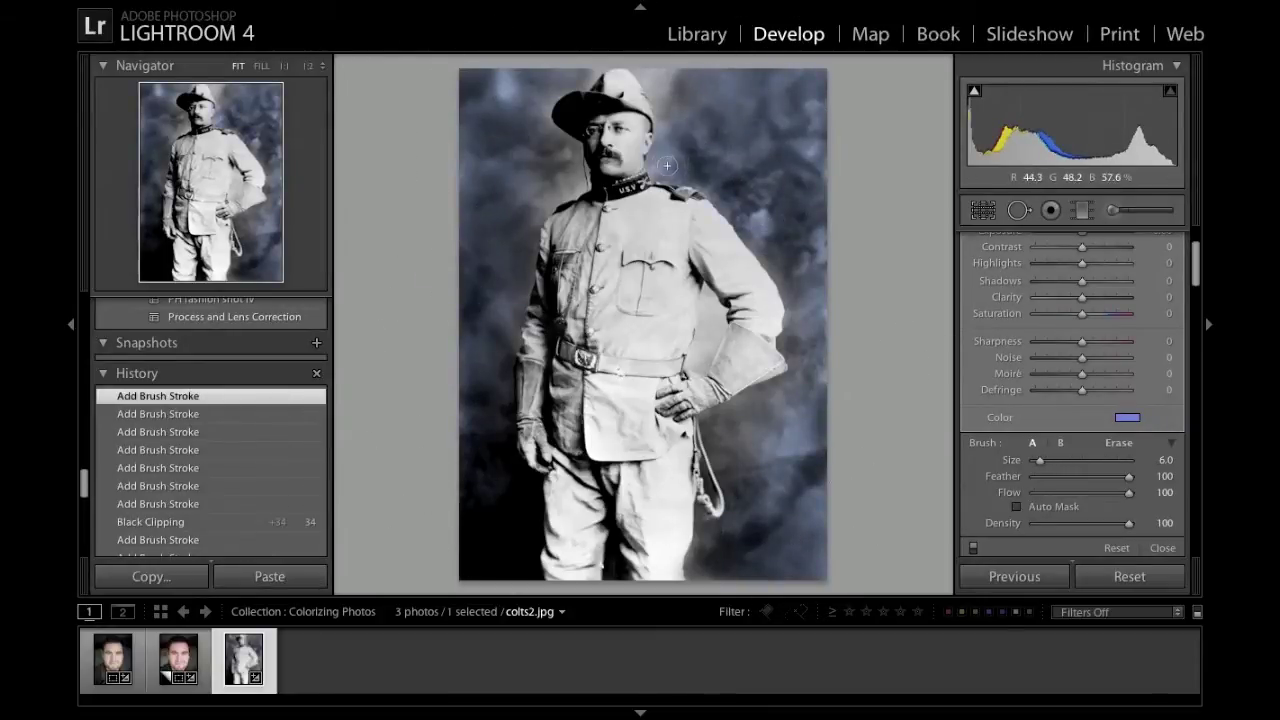
{"action": "mouse_move", "coordinate": [799, 332]}
{"action": "left_mouse_down"}
{"action": "mouse_move", "coordinate": [815, 371]}
{"action": "mouse_move", "coordinate": [753, 470]}
{"action": "left_mouse_up"}
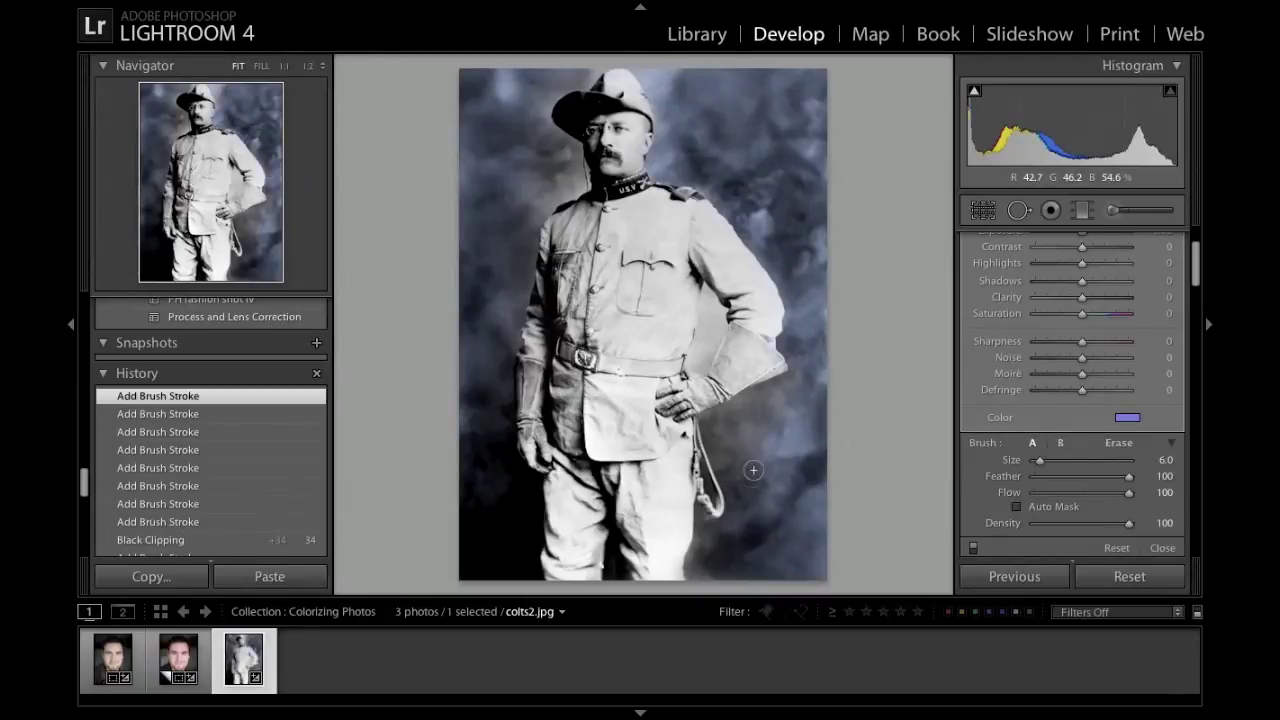
{"action": "mouse_move", "coordinate": [789, 398]}
{"action": "left_mouse_down"}
{"action": "mouse_move", "coordinate": [756, 416]}
{"action": "mouse_move", "coordinate": [699, 560]}
{"action": "left_mouse_up"}
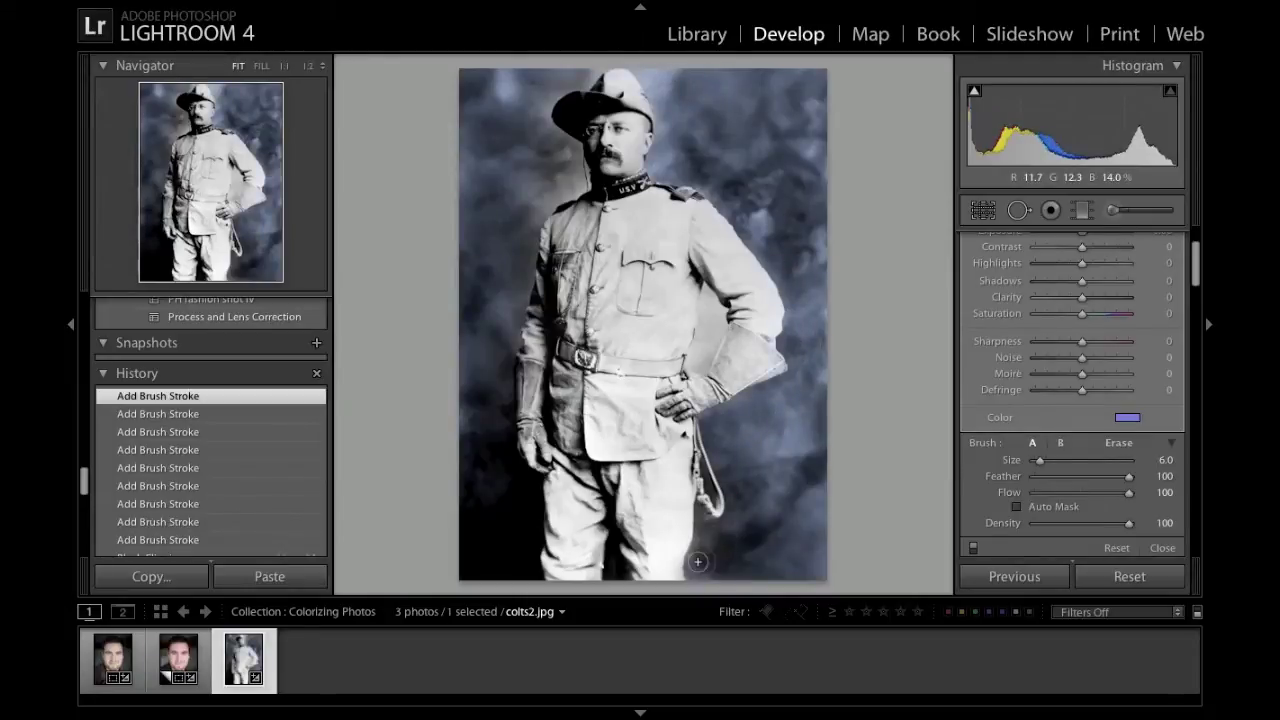
- Paint the gap between the bent arm and torso blue and clean up the spill along the uniform's edges
{"action": "scroll", "coordinate": [527, 196], "scroll_direction": "up", "scroll_amount": 2}
{"action": "left_click", "coordinate": [716, 327]}
{"action": "key", "text": "alt"}
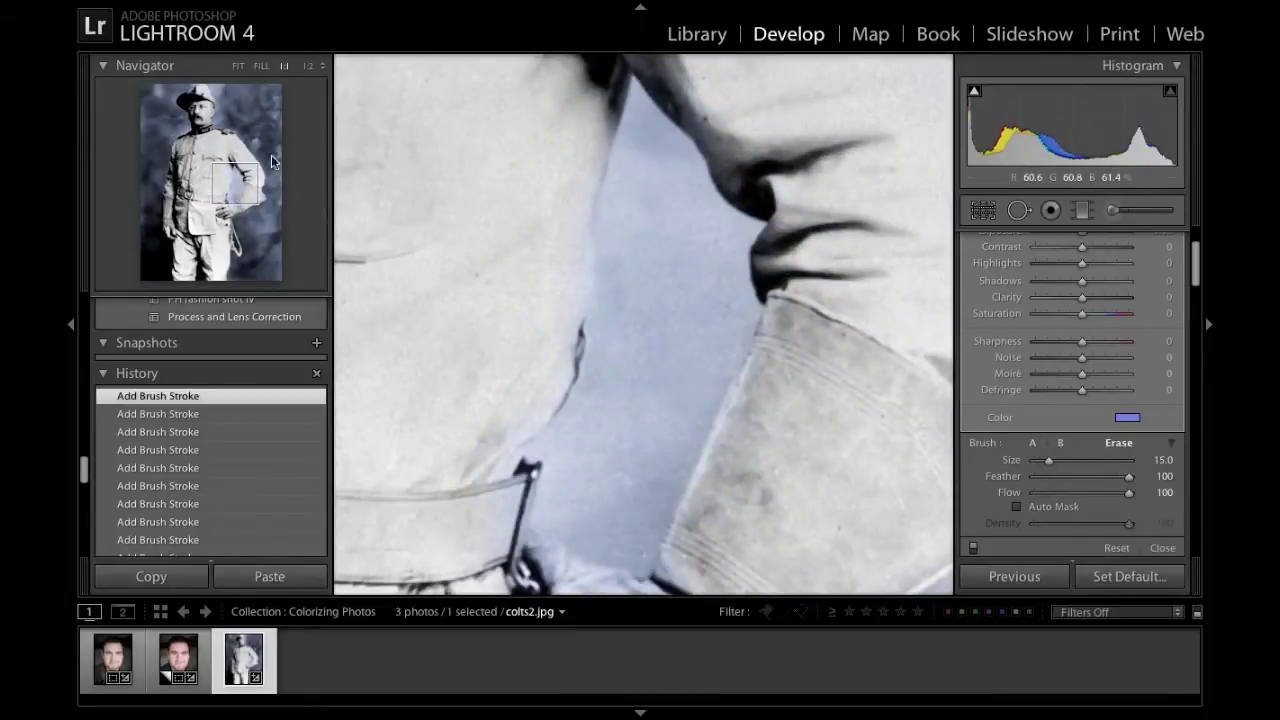
{"action": "left_click_drag", "start_coordinate": [236, 184], "coordinate": [236, 192]}
{"action": "key", "text": "z"}
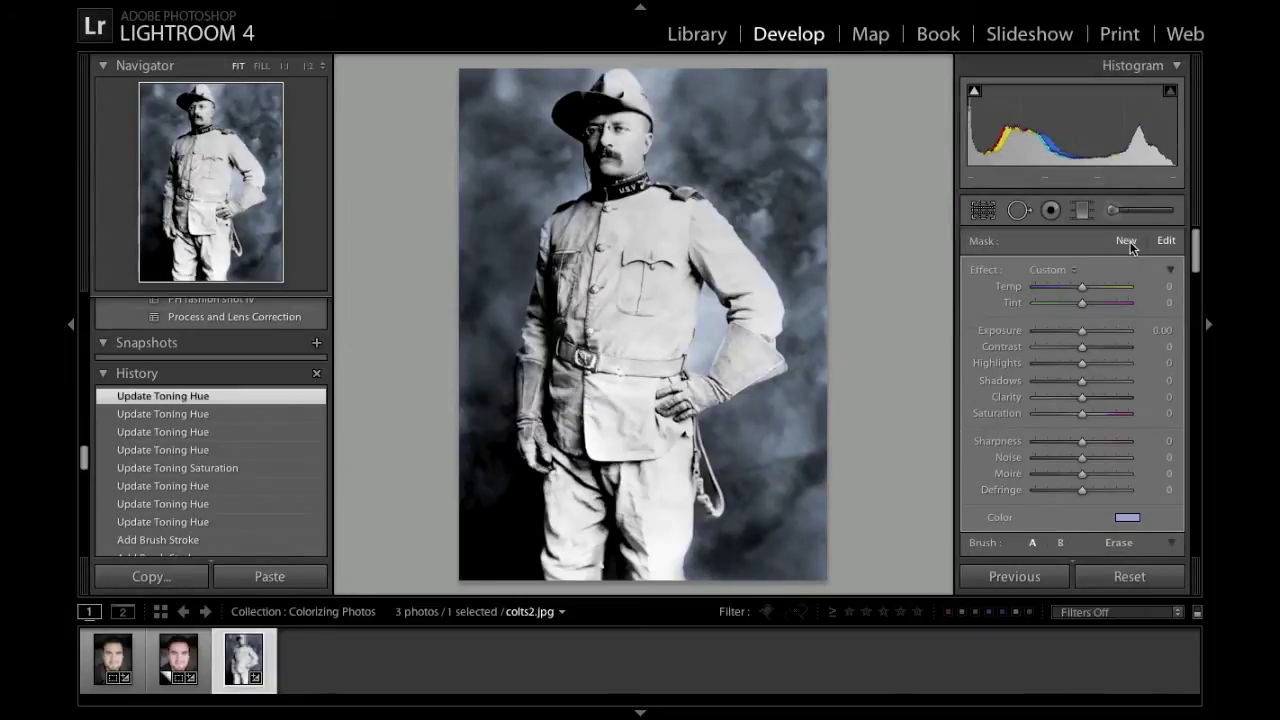
- Start a new brush mask in pale yellow, hue 54 and saturation 30%, and paint a size 9 stroke across the jacket front
{"action": "left_click", "coordinate": [1127, 242]}
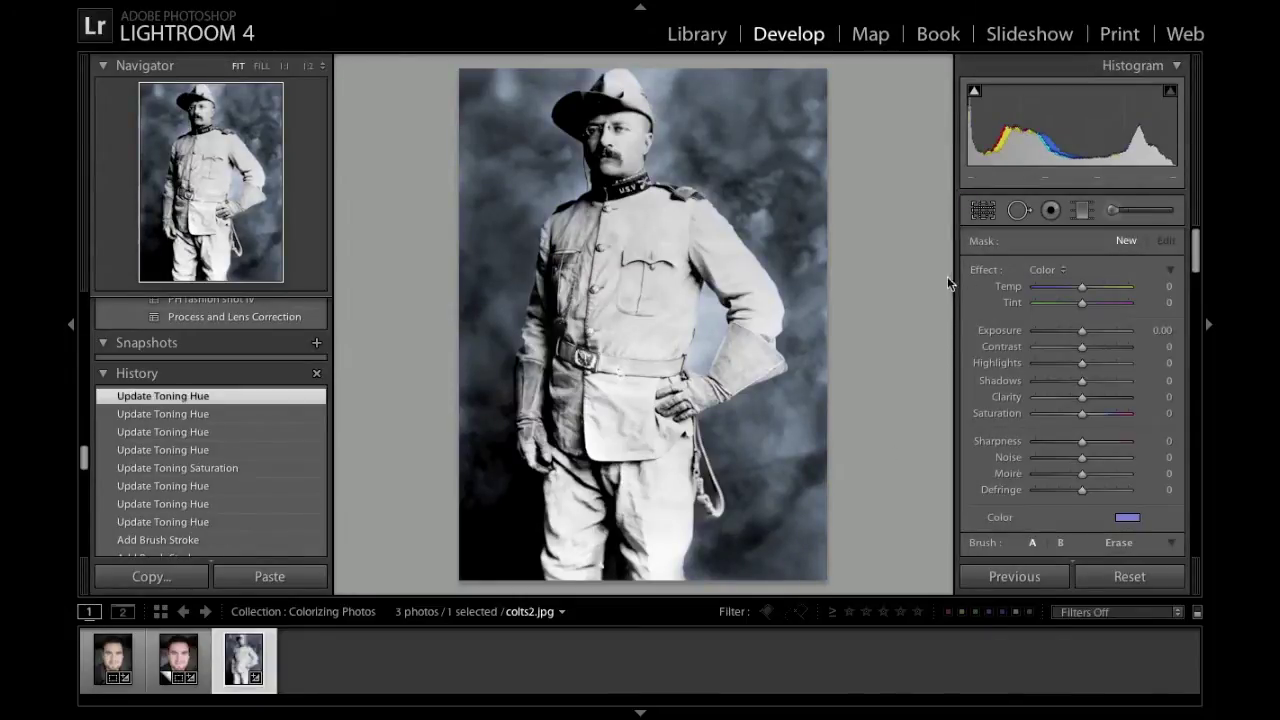
{"action": "scroll", "coordinate": [1129, 400], "scroll_direction": "down", "scroll_amount": 3}
{"action": "left_click", "coordinate": [1129, 400]}
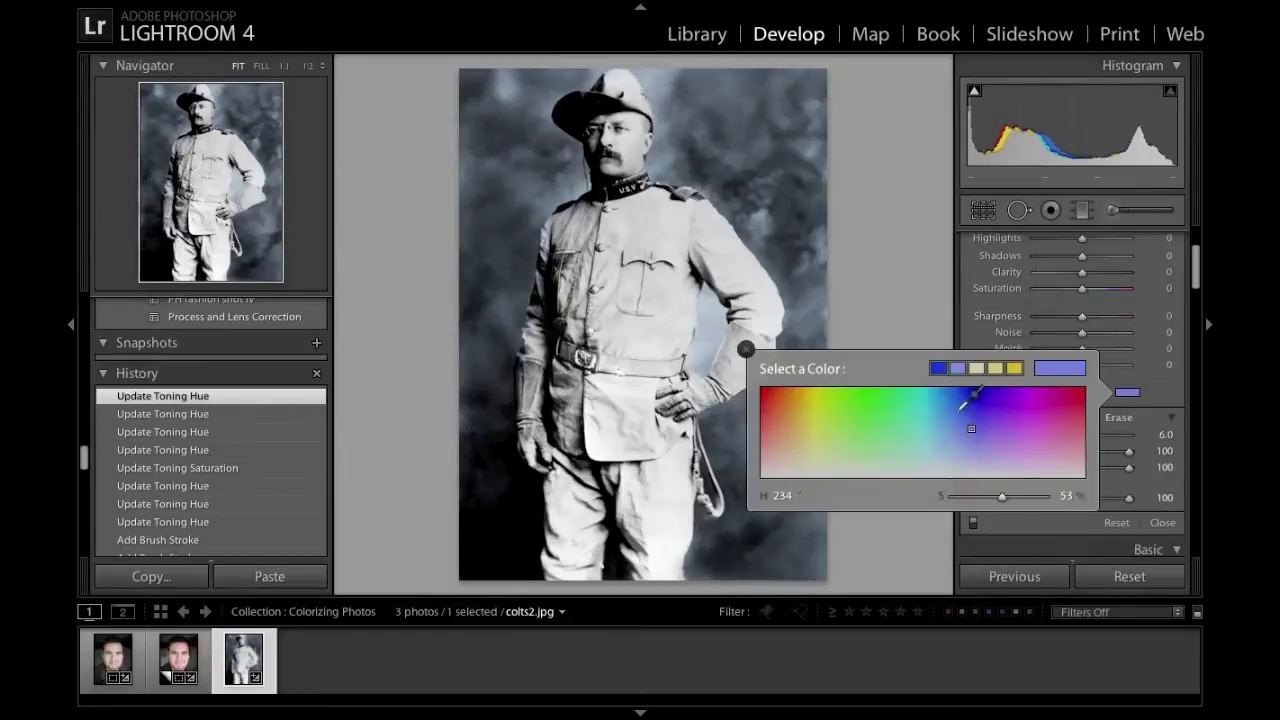
{"action": "left_click", "coordinate": [809, 450]}
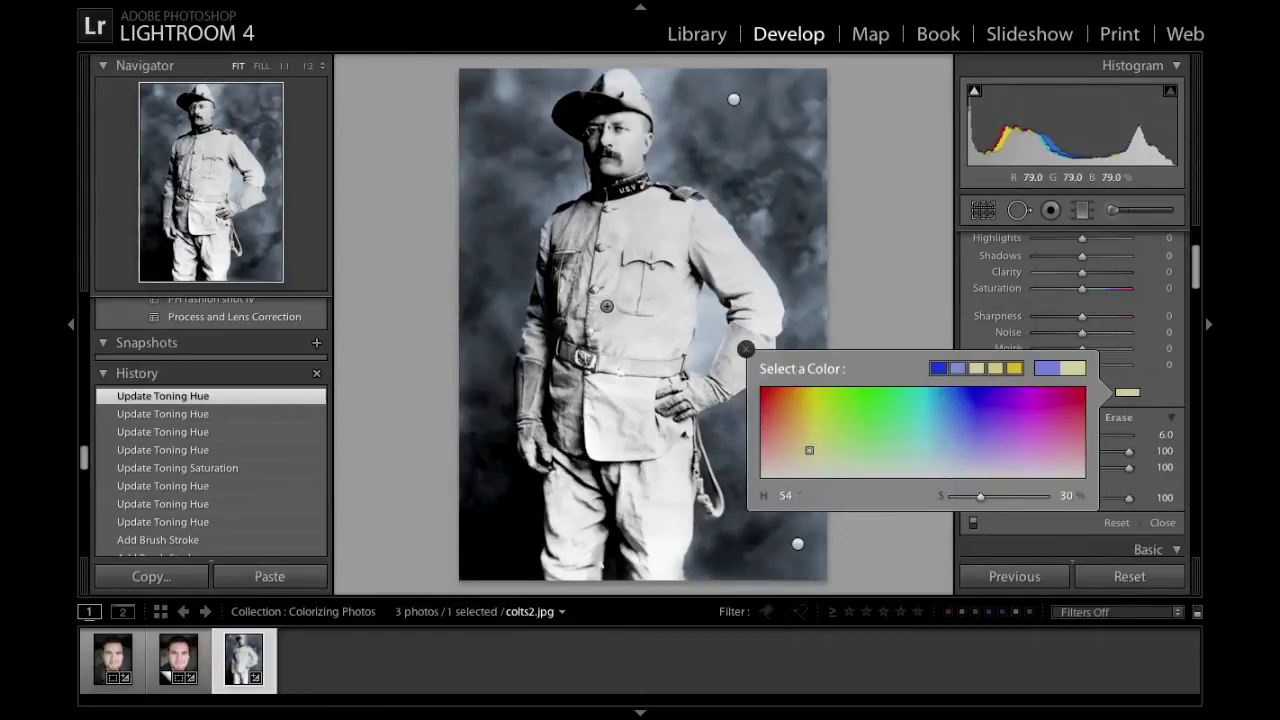
{"action": "left_click", "coordinate": [620, 362]}
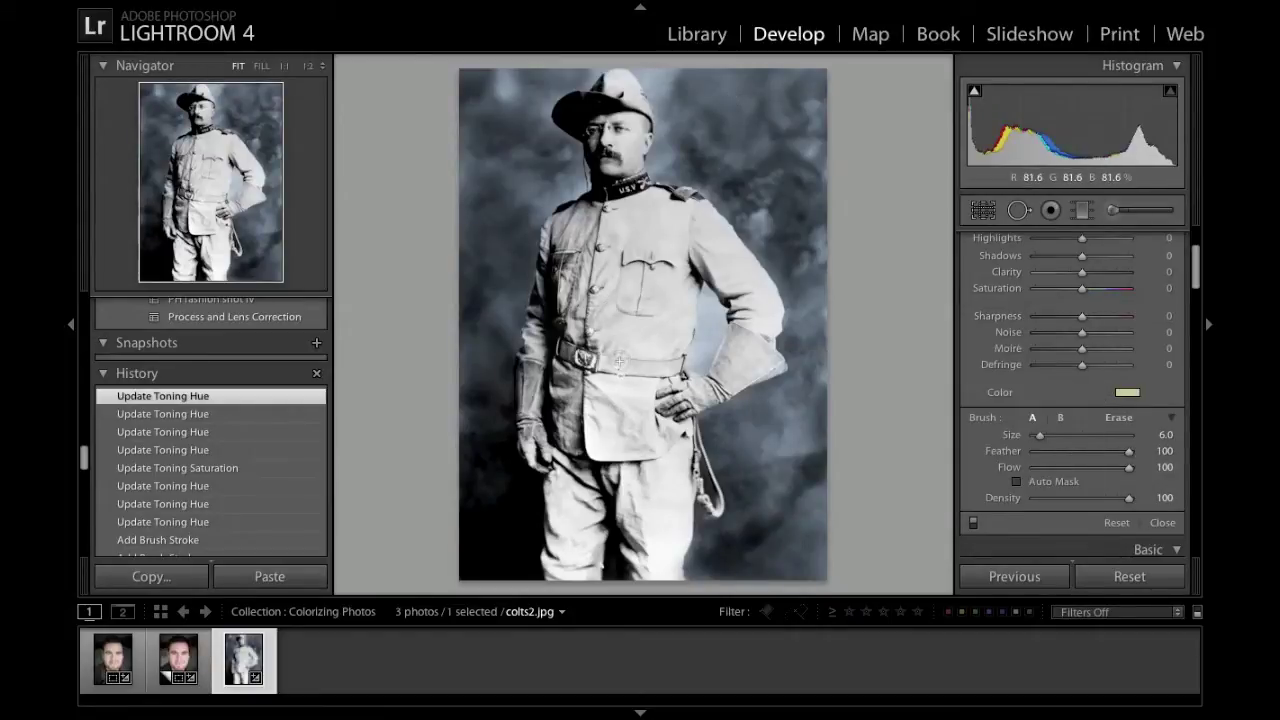
{"action": "left_click", "coordinate": [609, 311]}
{"action": "key", "text": "]"}
{"action": "mouse_move", "coordinate": [610, 312]}
{"action": "left_mouse_down"}
{"action": "mouse_move", "coordinate": [626, 313]}
{"action": "mouse_move", "coordinate": [602, 284]}
{"action": "mouse_move", "coordinate": [644, 340]}
{"action": "left_mouse_up"}
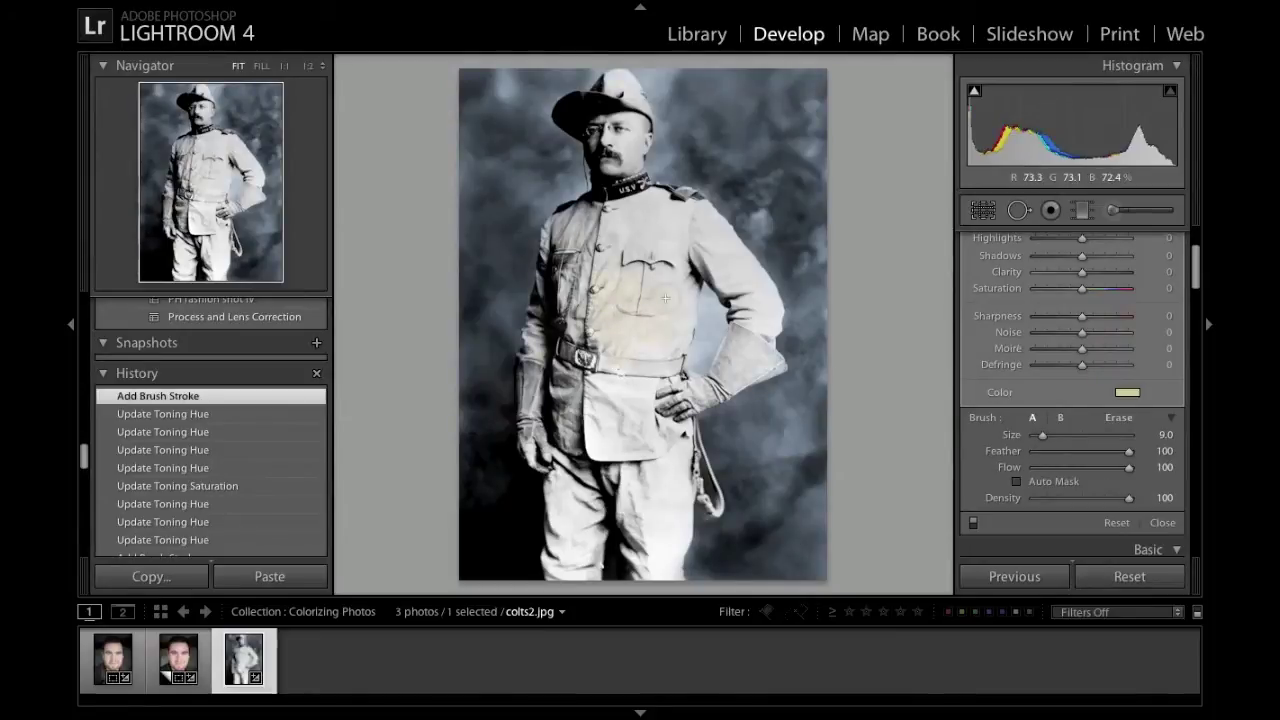
- Change the jacket mask's colour to a golden tan and set its exposure to -0.50
{"action": "left_click", "coordinate": [1127, 392]}
{"action": "mouse_move", "coordinate": [811, 433]}
{"action": "left_mouse_down"}
{"action": "mouse_move", "coordinate": [815, 398]}
{"action": "mouse_move", "coordinate": [800, 410]}
{"action": "left_mouse_up"}
{"action": "left_click", "coordinate": [746, 349]}
{"action": "scroll", "coordinate": [1080, 325], "scroll_direction": "up", "scroll_amount": 3}
{"action": "left_click_drag", "start_coordinate": [1082, 316], "coordinate": [1076, 316]}
- Paint the tan mask over the rest of the jacket, including the sleeves, front and lower hem, adjusting the brush size
{"action": "key", "text": "bracketleft"}
{"action": "key", "text": "bracketleft"}
{"action": "mouse_move", "coordinate": [650, 262]}
{"action": "left_mouse_down"}
{"action": "mouse_move", "coordinate": [592, 220]}
{"action": "mouse_move", "coordinate": [573, 318]}
{"action": "mouse_move", "coordinate": [676, 322]}
{"action": "mouse_move", "coordinate": [546, 334]}
{"action": "mouse_move", "coordinate": [740, 270]}
{"action": "mouse_move", "coordinate": [770, 330]}
{"action": "mouse_move", "coordinate": [561, 376]}
{"action": "mouse_move", "coordinate": [630, 465]}
{"action": "mouse_move", "coordinate": [685, 385]}
{"action": "mouse_move", "coordinate": [580, 440]}
{"action": "mouse_move", "coordinate": [663, 344]}
{"action": "left_mouse_up"}
{"action": "left_click", "coordinate": [670, 424]}
{"action": "left_click", "coordinate": [683, 430]}
{"action": "left_click_drag", "start_coordinate": [592, 411], "coordinate": [591, 417]}
{"action": "key", "text": "bracketright"}
{"action": "key", "text": "bracketright"}
{"action": "key", "text": "bracketright"}
{"action": "key", "text": "bracketright"}
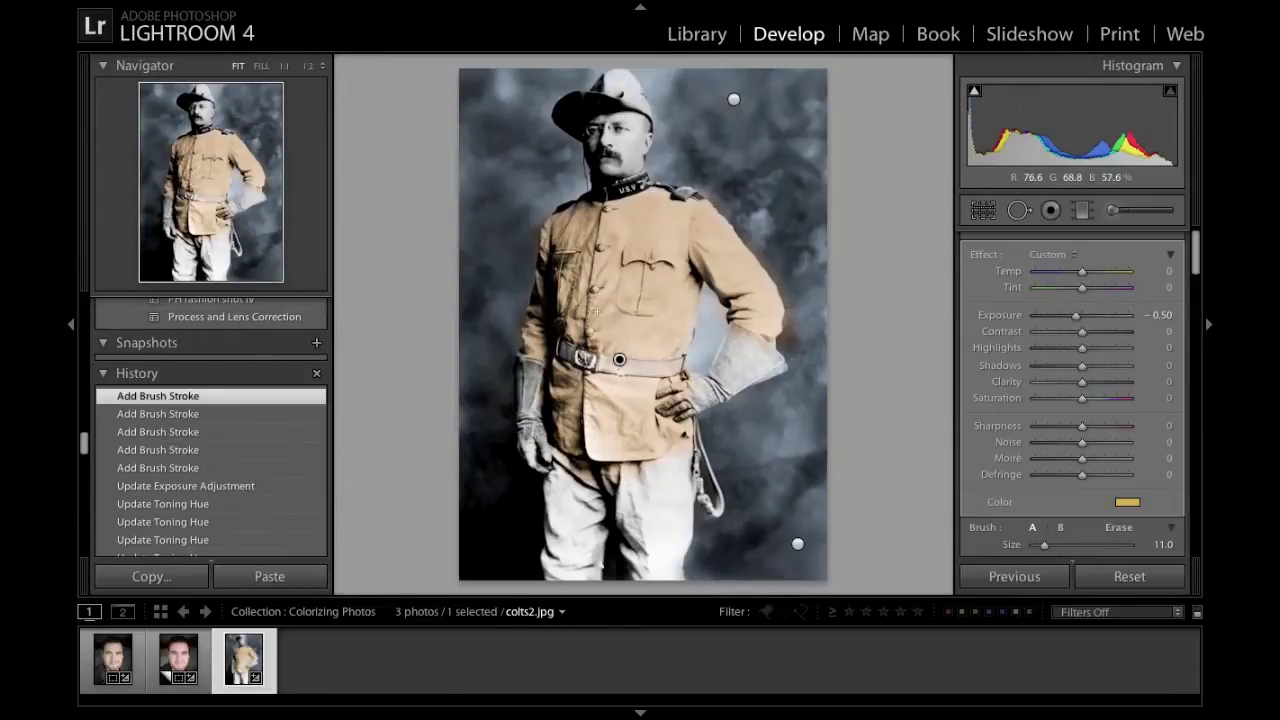
- Erase a patch of tan around the chest pocket with the brush's Erase mode and paint it back in
{"action": "key", "text": "alt"}
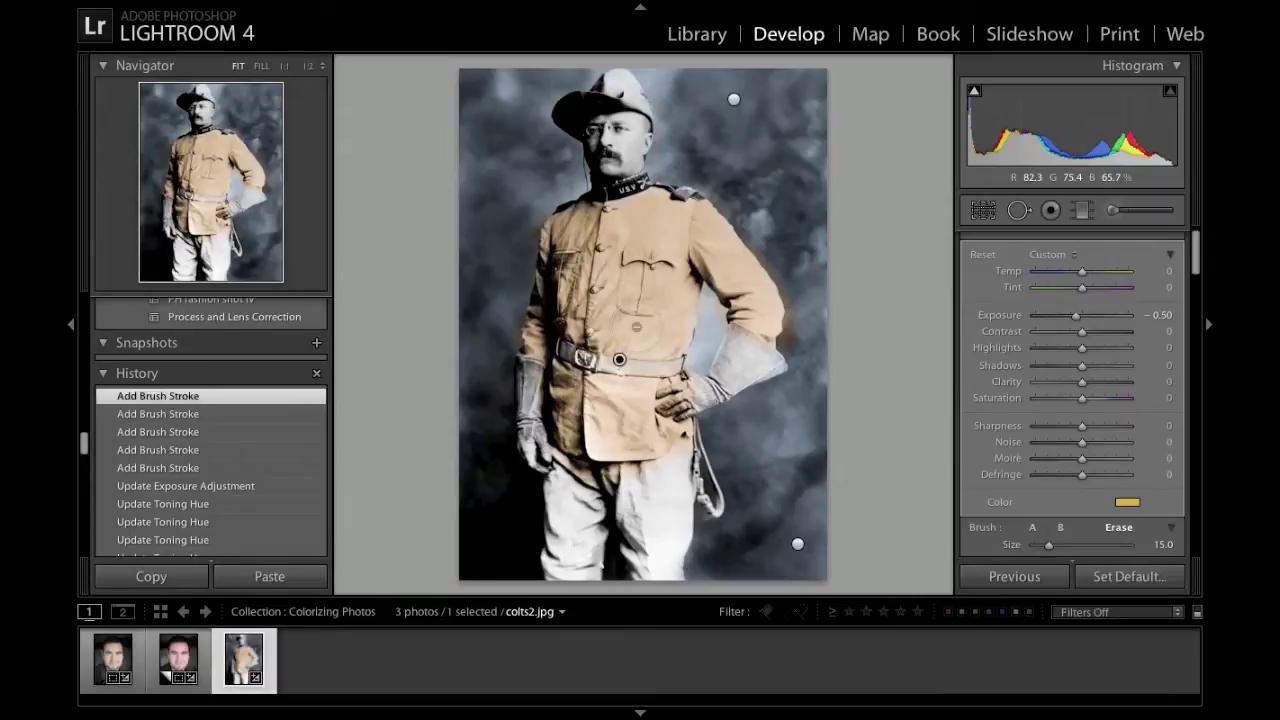
{"action": "key", "text": "alt"}
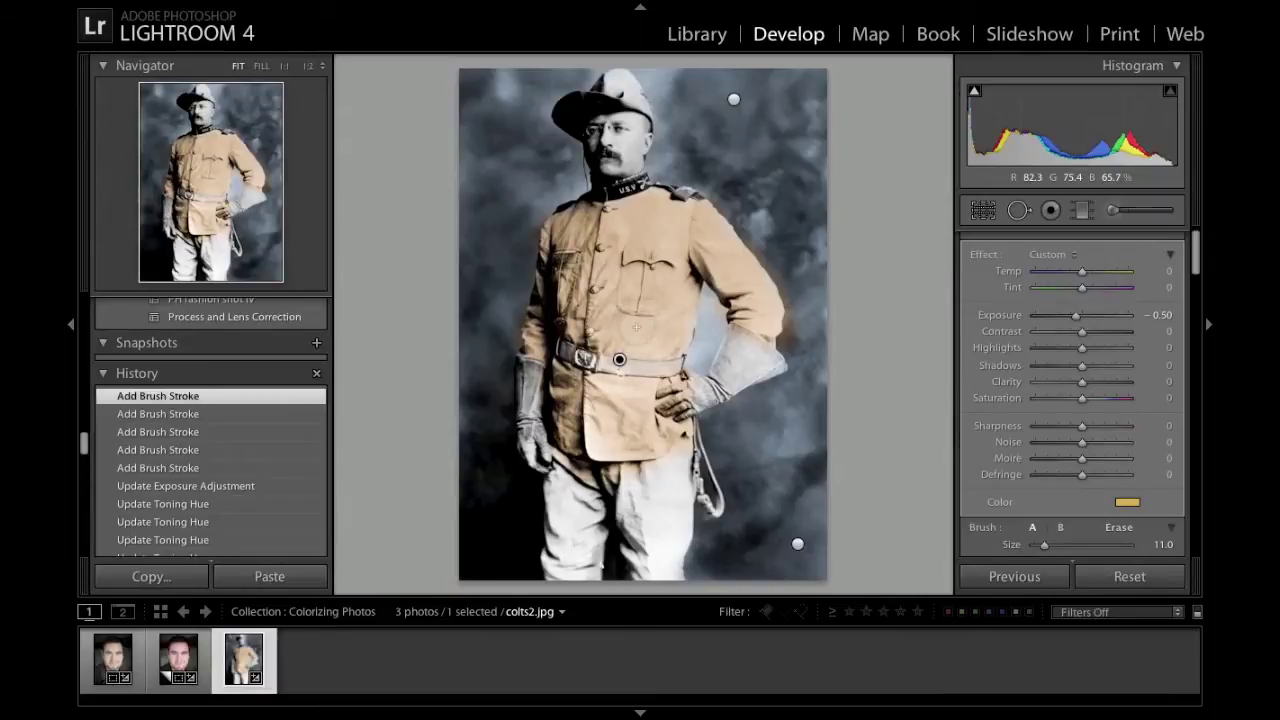
{"action": "key", "text": "alt"}
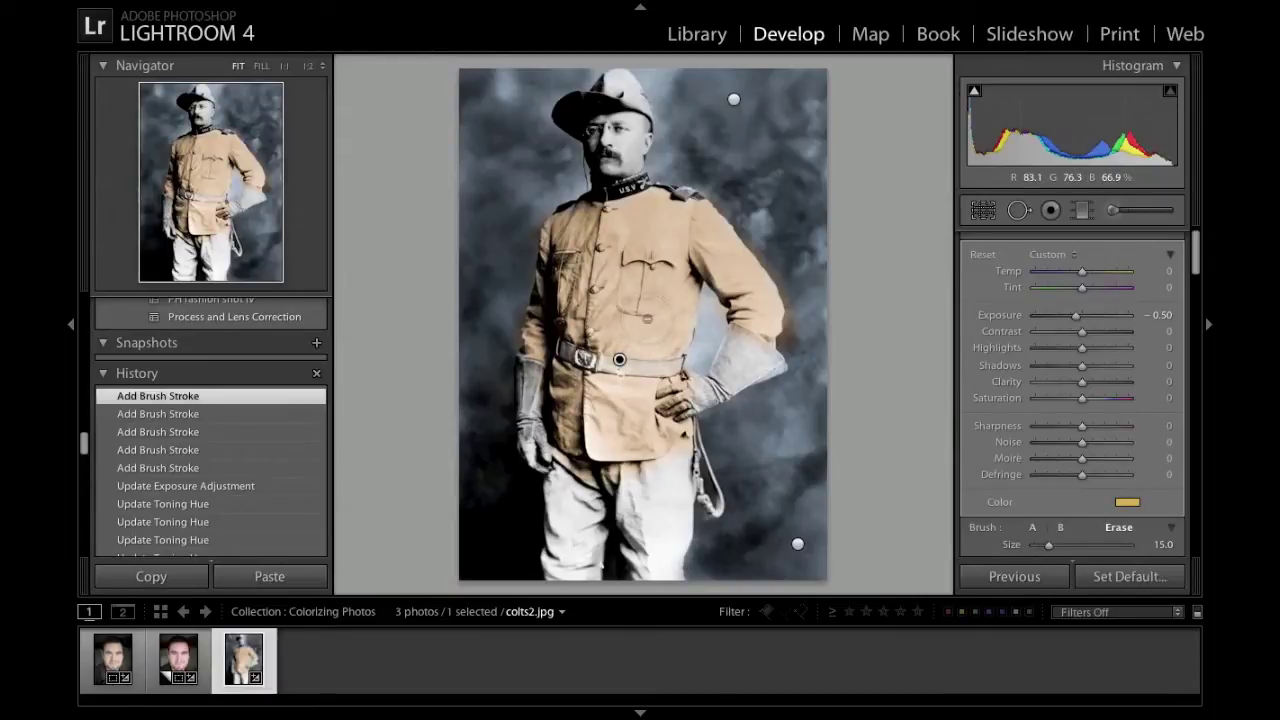
{"action": "mouse_move", "coordinate": [624, 279]}
{"action": "left_mouse_down"}
{"action": "mouse_move", "coordinate": [622, 250]}
{"action": "mouse_move", "coordinate": [622, 270]}
{"action": "left_mouse_up"}
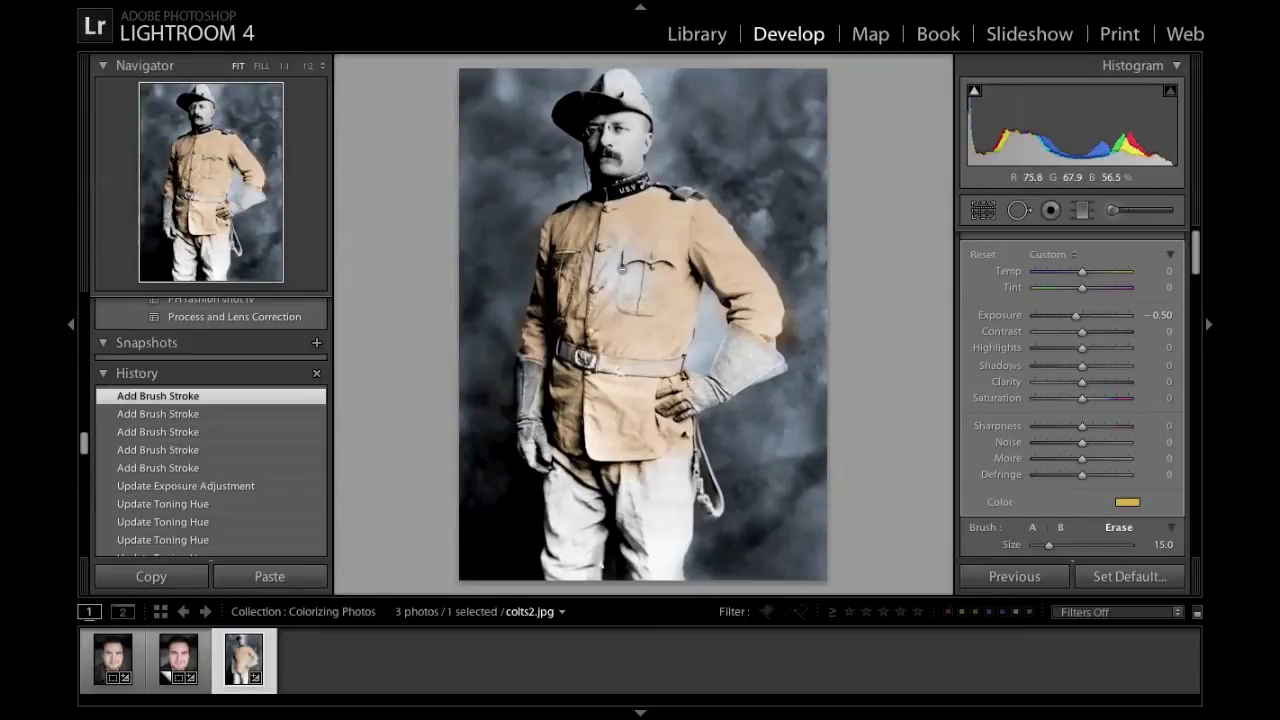
{"action": "left_click_drag", "start_coordinate": [626, 284], "coordinate": [647, 268]}
- Erase the tan spill along the jacket's edges, working up towards the collar
{"action": "left_click", "coordinate": [530, 340]}
{"action": "mouse_move", "coordinate": [609, 398]}
{"action": "left_mouse_down"}
{"action": "mouse_move", "coordinate": [533, 391]}
{"action": "mouse_move", "coordinate": [565, 327]}
{"action": "mouse_move", "coordinate": [553, 276]}
{"action": "mouse_move", "coordinate": [586, 168]}
{"action": "mouse_move", "coordinate": [630, 260]}
{"action": "left_mouse_up"}
{"action": "key", "text": "alt"}
{"action": "left_click_drag", "start_coordinate": [641, 172], "coordinate": [471, 517]}
{"action": "mouse_move", "coordinate": [435, 441]}
{"action": "left_mouse_down"}
{"action": "mouse_move", "coordinate": [491, 137]}
{"action": "mouse_move", "coordinate": [469, 407]}
{"action": "left_mouse_up"}
{"action": "left_click_drag", "start_coordinate": [511, 203], "coordinate": [472, 294]}
{"action": "mouse_move", "coordinate": [940, 185]}
{"action": "left_mouse_down"}
{"action": "mouse_move", "coordinate": [557, 248]}
{"action": "mouse_move", "coordinate": [554, 260]}
{"action": "left_mouse_up"}
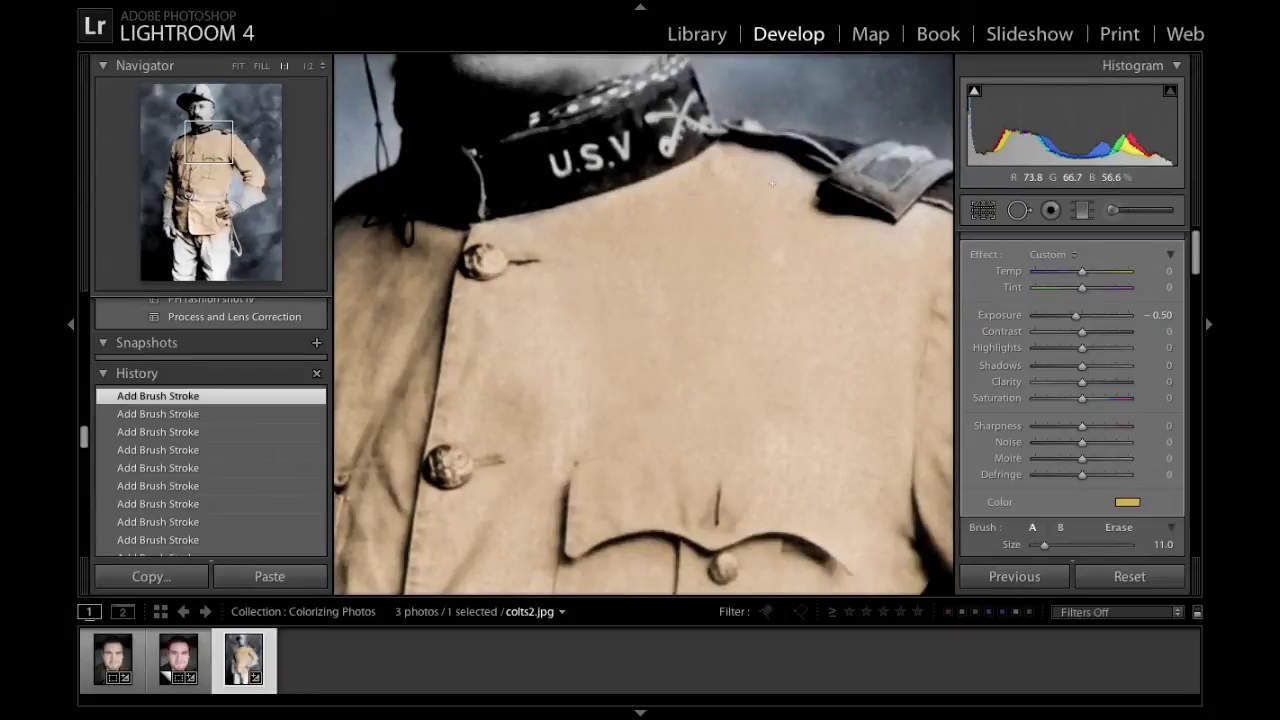
- Erase the tan spill from the background along the epaulette, shoulder and outer sleeve of the bent arm
{"action": "scroll", "coordinate": [772, 183], "scroll_direction": "right", "scroll_amount": 6}
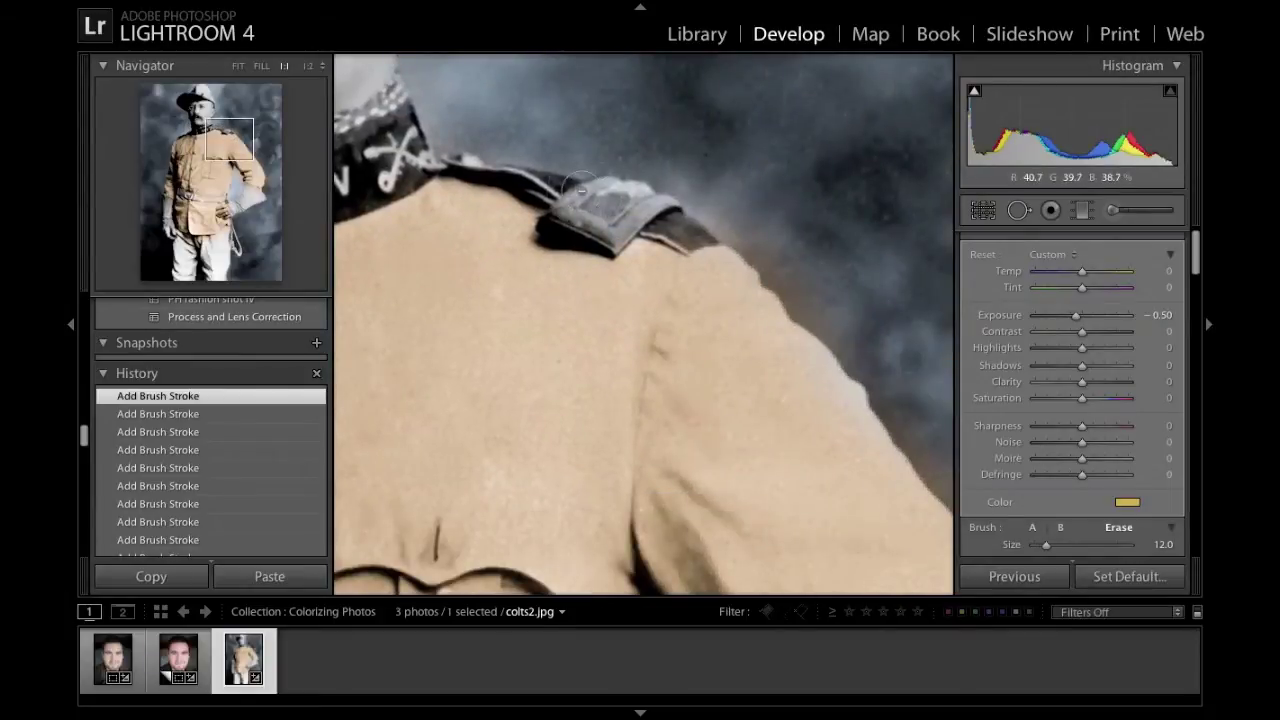
{"action": "scroll", "coordinate": [580, 188], "scroll_direction": "right", "scroll_amount": 4}
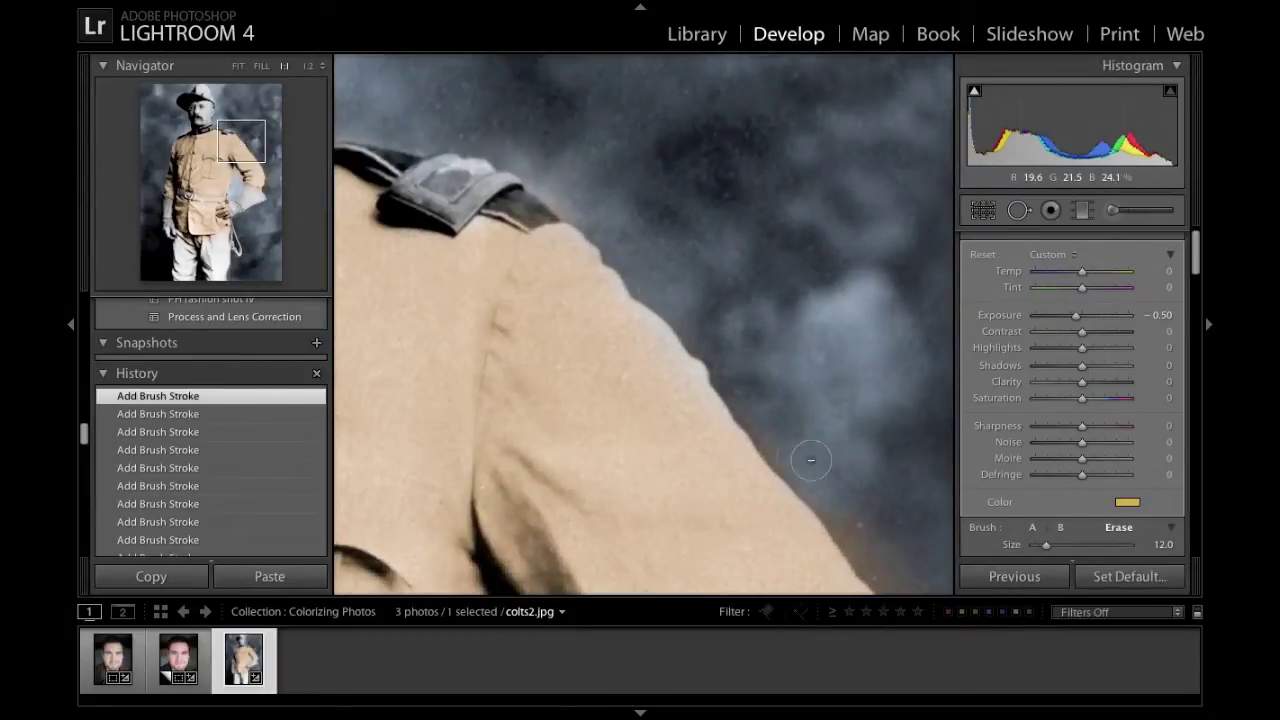
{"action": "left_click", "coordinate": [263, 169]}
{"action": "mouse_move", "coordinate": [523, 129]}
{"action": "left_mouse_down"}
{"action": "mouse_move", "coordinate": [546, 151]}
{"action": "mouse_move", "coordinate": [617, 237]}
{"action": "left_mouse_up"}
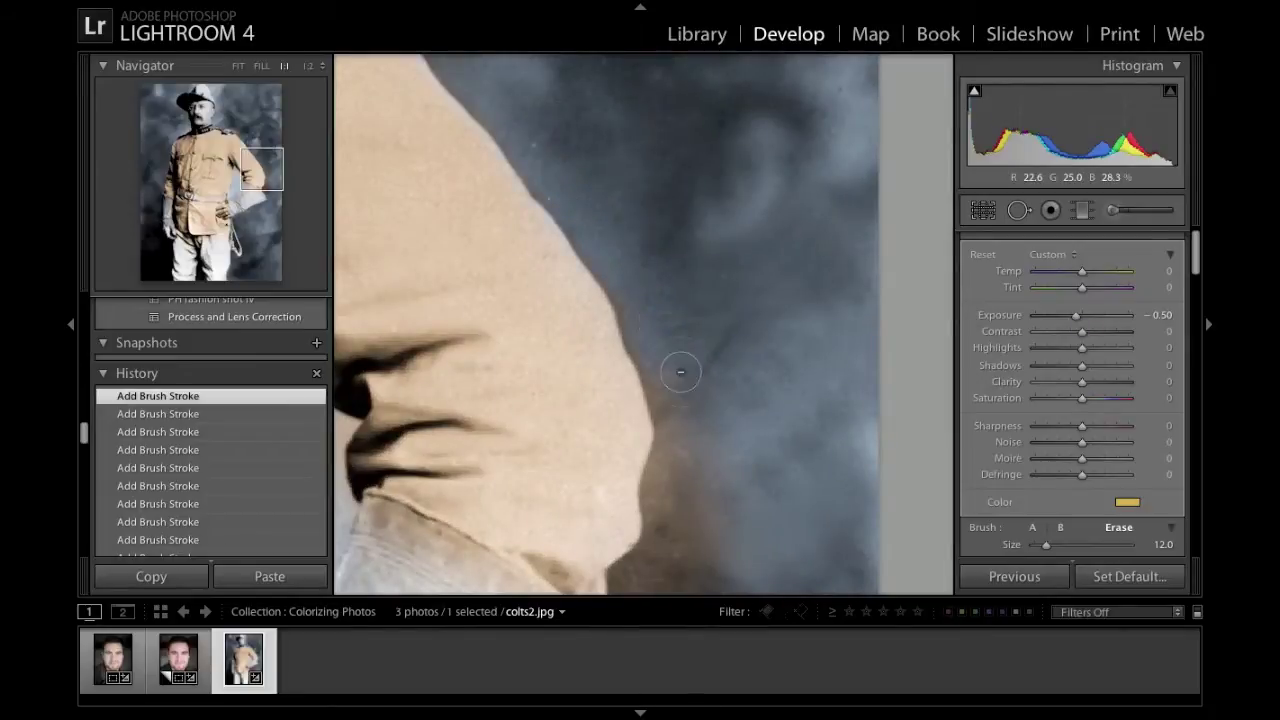
{"action": "left_click", "coordinate": [260, 190]}
{"action": "left_click_drag", "start_coordinate": [729, 303], "coordinate": [751, 257]}
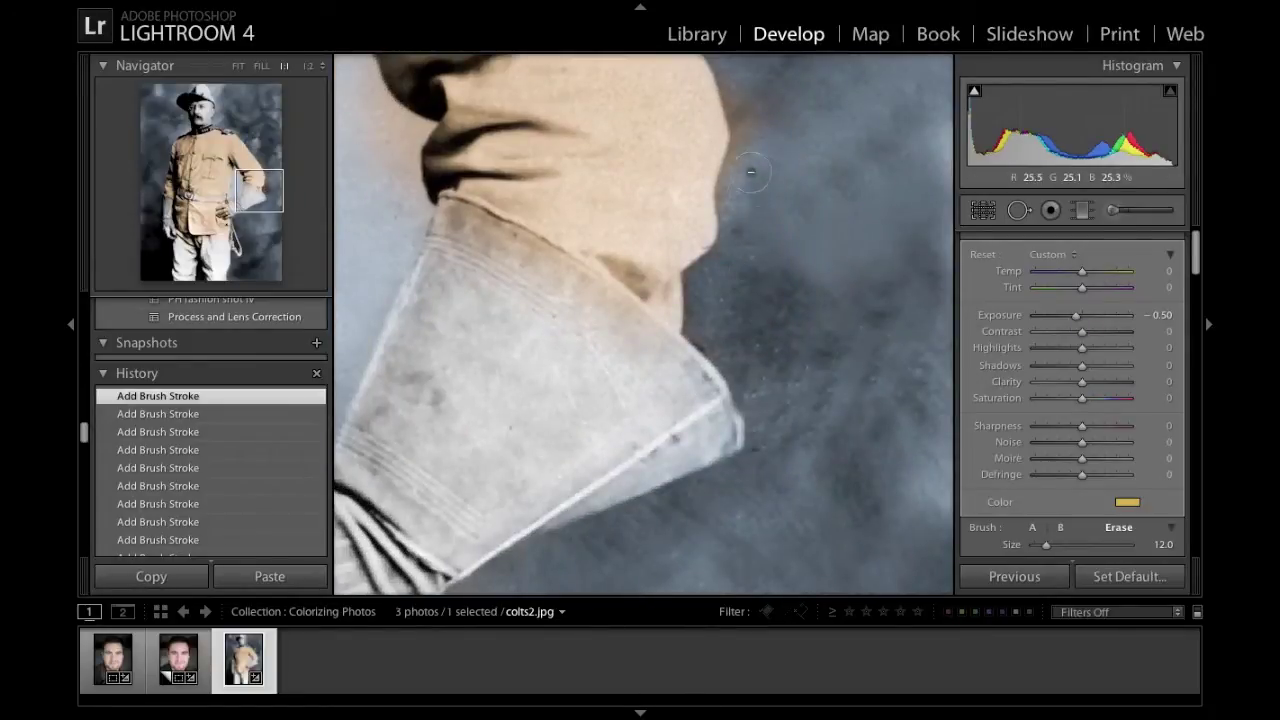
- Erase the tan spill from the gap between the bent arm and torso and around the nearby glove
{"action": "scroll", "coordinate": [750, 200], "scroll_direction": "left", "scroll_amount": 5}
{"action": "scroll", "coordinate": [750, 200], "scroll_direction": "up", "scroll_amount": 2}
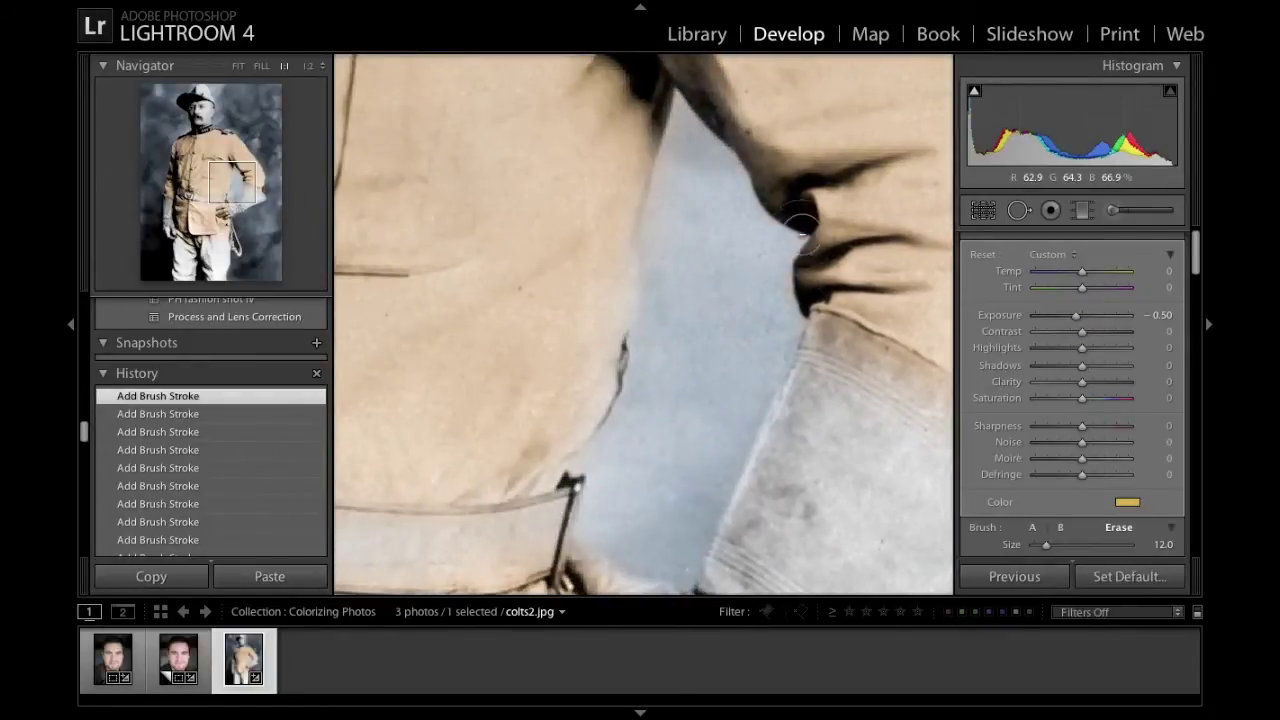
{"action": "left_click_drag", "start_coordinate": [624, 467], "coordinate": [681, 106]}
{"action": "scroll", "coordinate": [645, 290], "scroll_direction": "down", "scroll_amount": 5}
{"action": "mouse_move", "coordinate": [648, 274]}
{"action": "left_mouse_down"}
{"action": "mouse_move", "coordinate": [492, 334]}
{"action": "mouse_move", "coordinate": [679, 239]}
{"action": "mouse_move", "coordinate": [612, 348]}
{"action": "mouse_move", "coordinate": [510, 402]}
{"action": "mouse_move", "coordinate": [632, 436]}
{"action": "left_mouse_up"}
{"action": "mouse_move", "coordinate": [620, 320]}
{"action": "left_mouse_down"}
{"action": "mouse_move", "coordinate": [653, 418]}
{"action": "mouse_move", "coordinate": [745, 434]}
{"action": "left_mouse_up"}
{"action": "scroll", "coordinate": [728, 312], "scroll_direction": "up", "scroll_amount": 2}
{"action": "mouse_move", "coordinate": [728, 312]}
{"action": "left_mouse_down"}
{"action": "mouse_move", "coordinate": [547, 300]}
{"action": "mouse_move", "coordinate": [723, 292]}
{"action": "mouse_move", "coordinate": [752, 257]}
{"action": "left_mouse_up"}
- Erase the tan from the leather belt and its buckle with a size 9 eraser
{"action": "left_click_drag", "start_coordinate": [367, 262], "coordinate": [666, 289]}
{"action": "left_click_drag", "start_coordinate": [574, 264], "coordinate": [630, 262]}
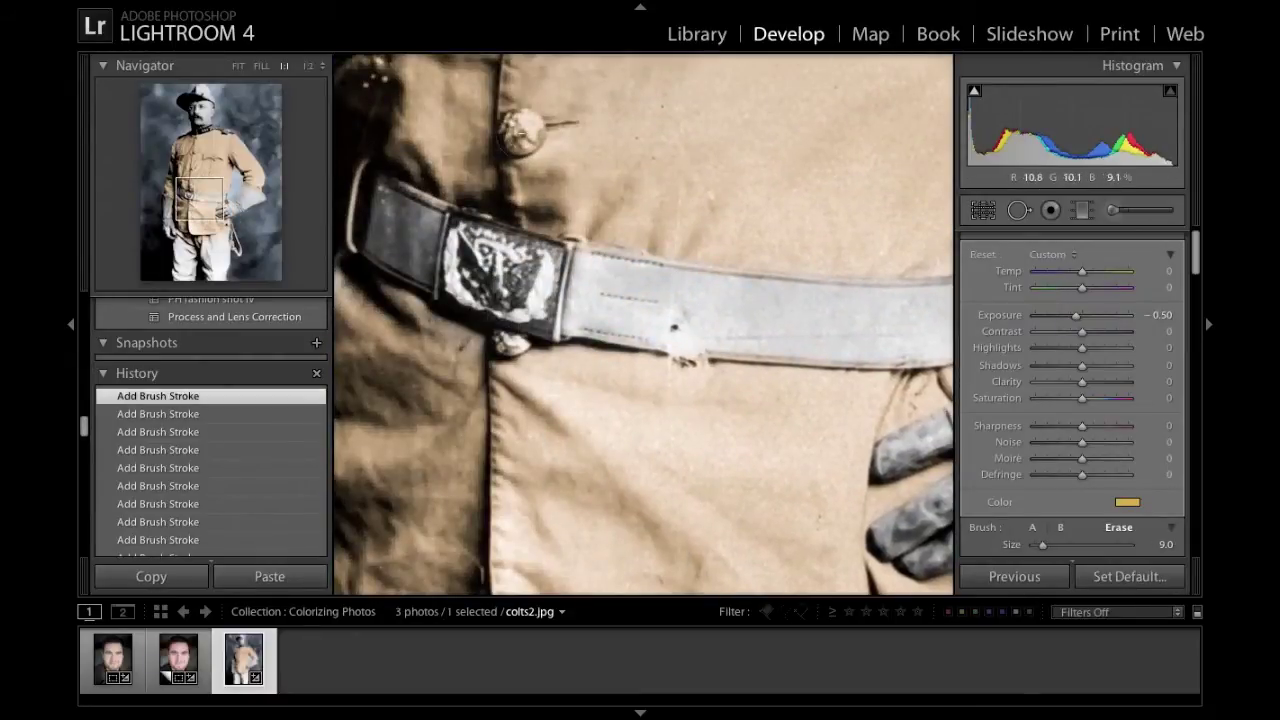
- Erase the tan from the metal buttons on the jacket front and the chest pocket
{"action": "scroll", "coordinate": [475, 145], "scroll_direction": "up", "scroll_amount": 3}
{"action": "scroll", "coordinate": [475, 145], "scroll_direction": "up", "scroll_amount": 3}
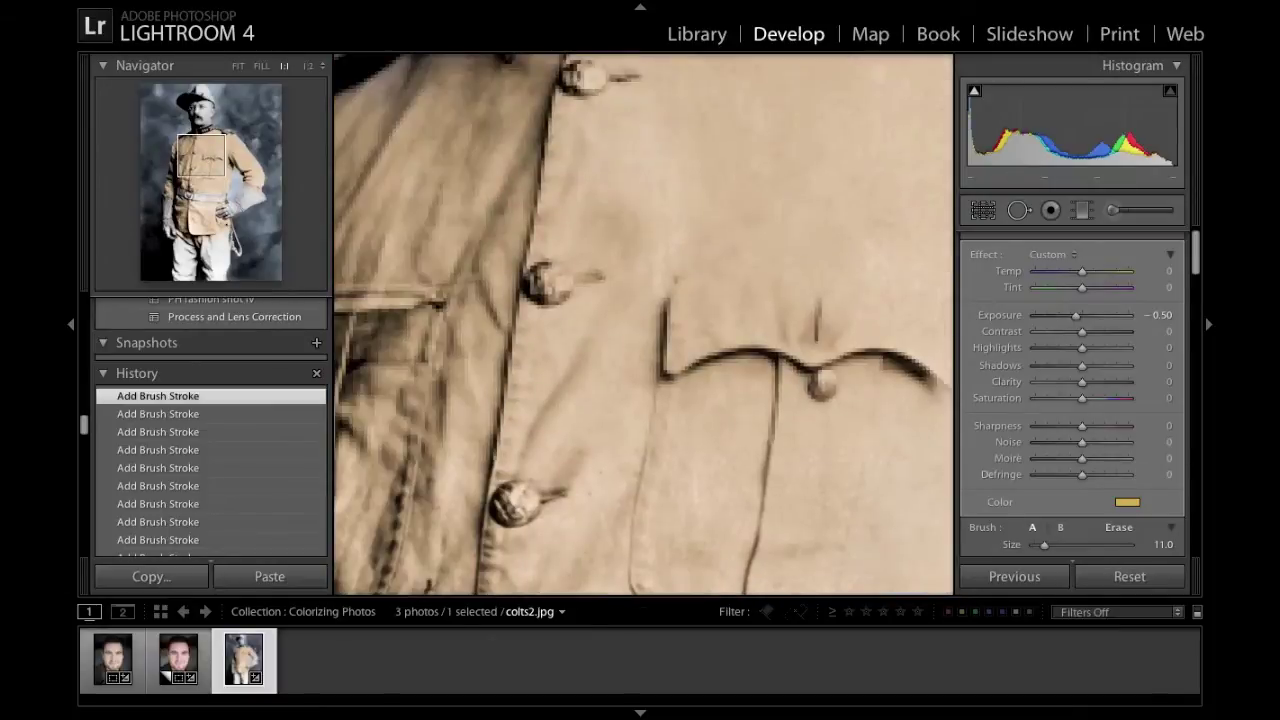
{"action": "key", "text": "alt"}
{"action": "left_click_drag", "start_coordinate": [506, 507], "coordinate": [518, 504]}
{"action": "left_click_drag", "start_coordinate": [541, 287], "coordinate": [549, 285]}
{"action": "left_click_drag", "start_coordinate": [814, 378], "coordinate": [820, 394]}
- Continue erasing tan from the upper jacket buttons and set the eraser's feather to 68
{"action": "mouse_move", "coordinate": [740, 236]}
{"action": "left_mouse_down"}
{"action": "mouse_move", "coordinate": [812, 496]}
{"action": "mouse_move", "coordinate": [808, 484]}
{"action": "left_mouse_up"}
{"action": "key", "text": "alt"}
{"action": "left_click_drag", "start_coordinate": [655, 323], "coordinate": [659, 329]}
{"action": "key", "text": "alt"}
{"action": "left_click_drag", "start_coordinate": [1058, 435], "coordinate": [1100, 436]}
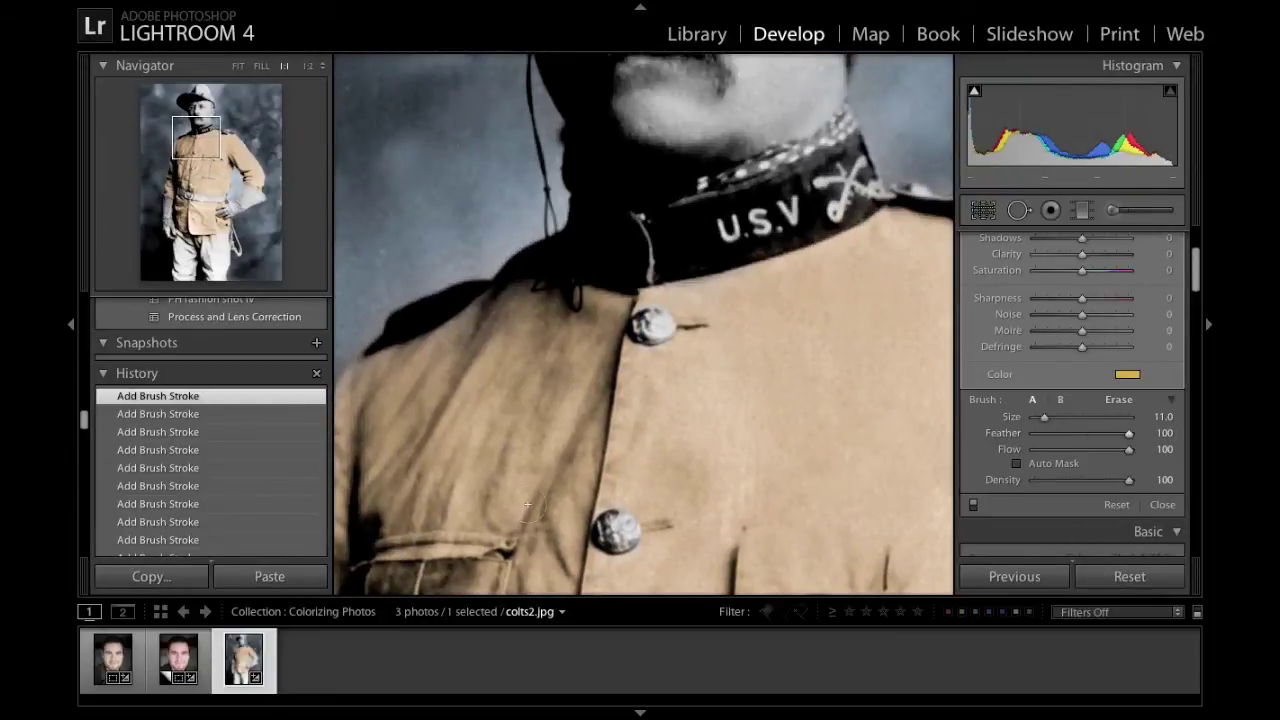
- Erase the tan from the lower jacket buttons near the belt
{"action": "left_click_drag", "start_coordinate": [196, 137], "coordinate": [183, 189]}
{"action": "key", "text": "alt"}
{"action": "scroll", "coordinate": [484, 238], "scroll_direction": "down", "scroll_amount": 4}
{"action": "left_click_drag", "start_coordinate": [485, 232], "coordinate": [482, 243]}
{"action": "mouse_move", "coordinate": [196, 191]}
{"action": "left_mouse_down"}
{"action": "mouse_move", "coordinate": [175, 222]}
{"action": "mouse_move", "coordinate": [193, 210]}
{"action": "left_mouse_up"}
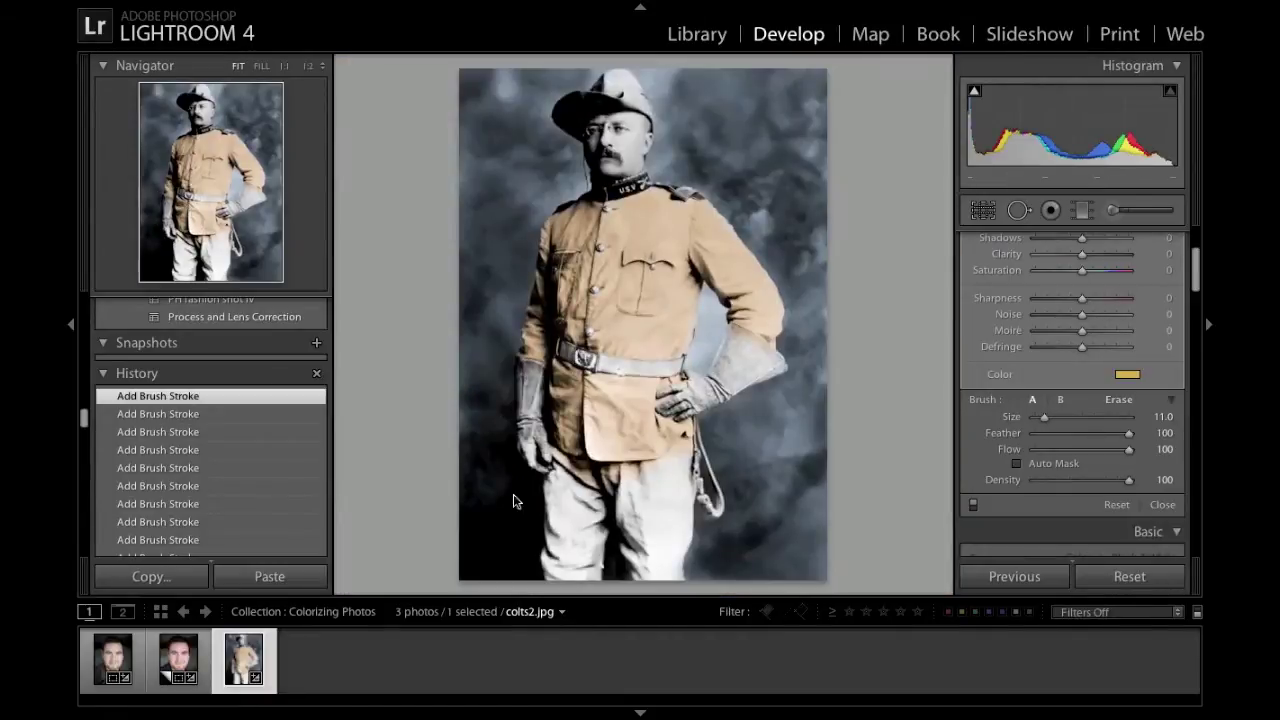
- Erase the tan spill from the trousers just below the jacket's hem with a size 10 eraser
{"action": "left_click", "coordinate": [600, 500]}
{"action": "key", "text": "alt"}
{"action": "mouse_move", "coordinate": [561, 373]}
{"action": "left_mouse_down"}
{"action": "mouse_move", "coordinate": [383, 252]}
{"action": "mouse_move", "coordinate": [599, 305]}
{"action": "left_mouse_up"}
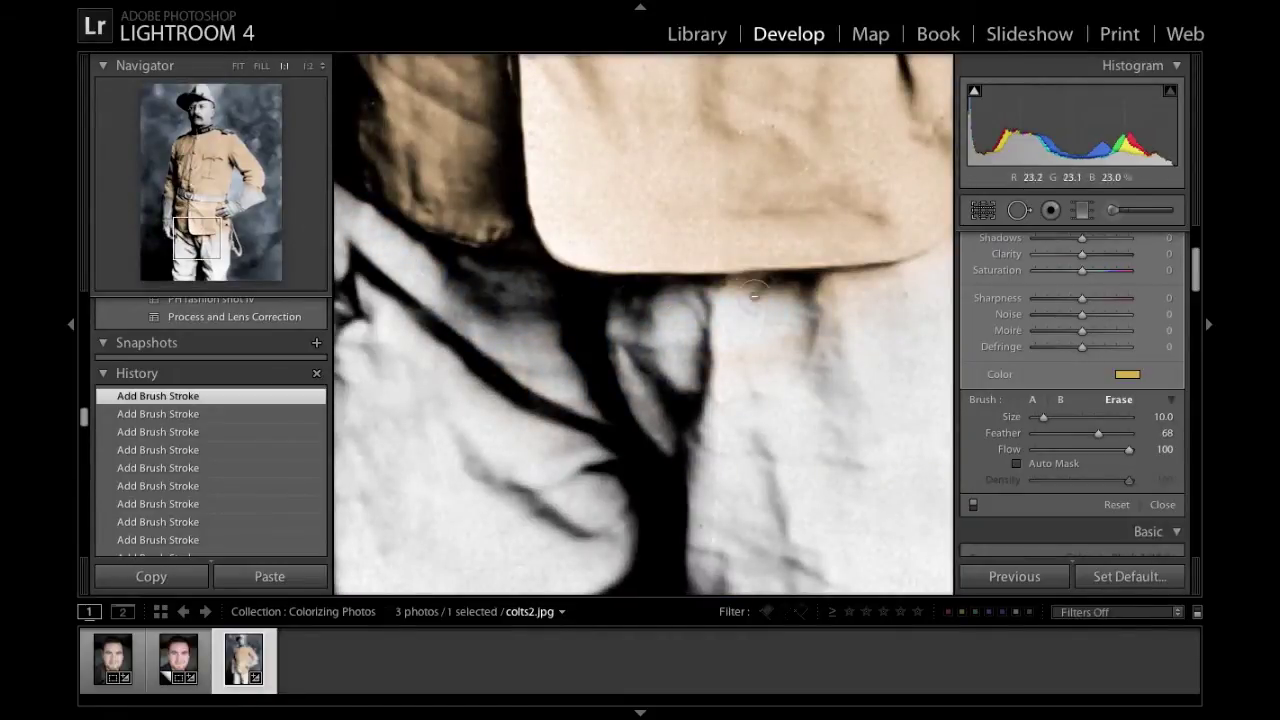
{"action": "left_click_drag", "start_coordinate": [685, 357], "coordinate": [443, 480]}
{"action": "left_click_drag", "start_coordinate": [622, 396], "coordinate": [735, 366]}
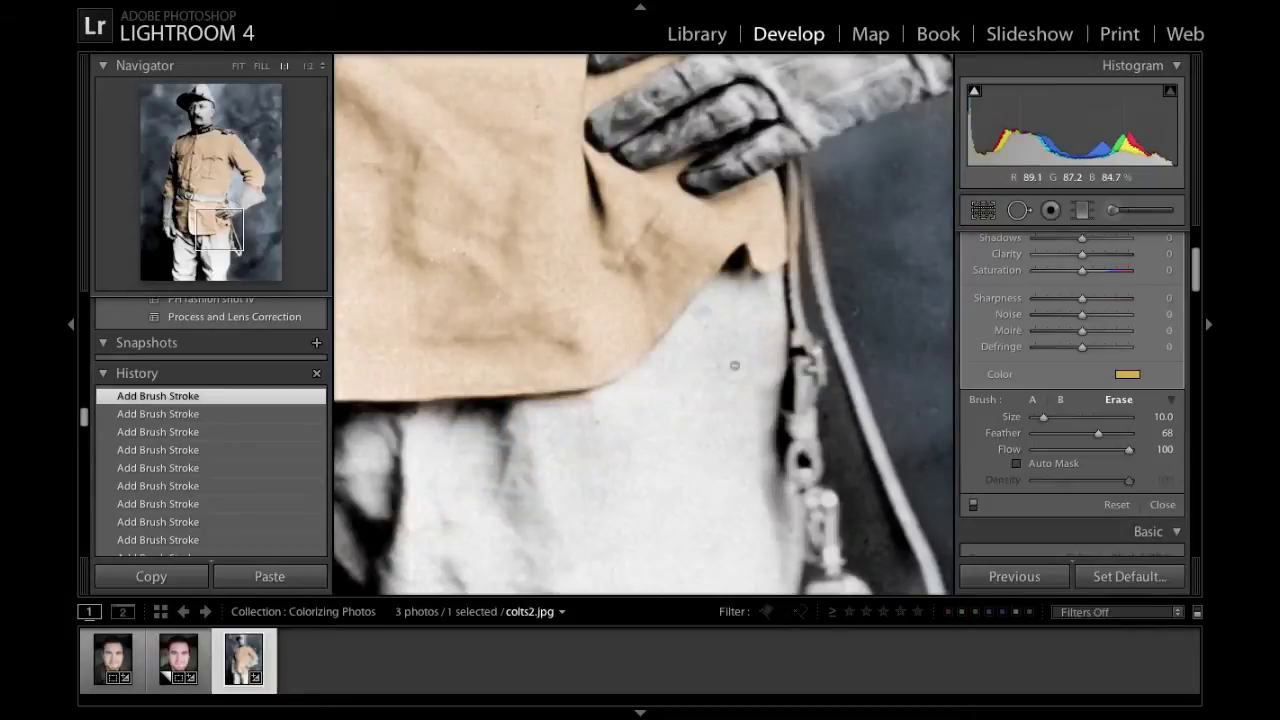
- Erase the tan spill from the strap hanging below the gloved hand, just beyond the jacket's hem
{"action": "left_click_drag", "start_coordinate": [790, 188], "coordinate": [799, 250]}
{"action": "key", "text": "z"}
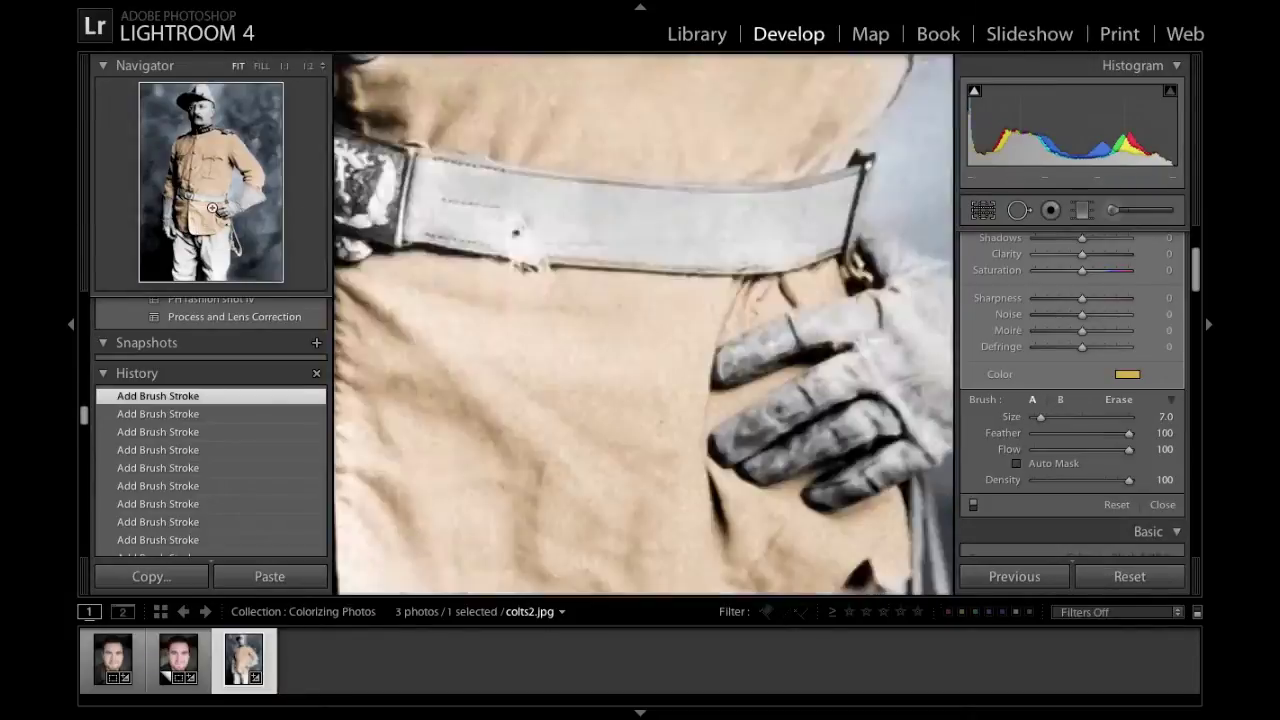
- Start a new adjustment-brush mask and set its colour to a pale tan with hue 30 and saturation 25
{"action": "scroll", "coordinate": [1159, 340], "scroll_direction": "up", "scroll_amount": 3}
{"action": "left_click", "coordinate": [1126, 241]}
{"action": "scroll", "coordinate": [1127, 284], "scroll_direction": "down", "scroll_amount": 5}
{"action": "left_click", "coordinate": [1127, 285]}
{"action": "mouse_move", "coordinate": [793, 338]}
{"action": "left_mouse_down"}
{"action": "mouse_move", "coordinate": [789, 312]}
{"action": "mouse_move", "coordinate": [771, 341]}
{"action": "mouse_move", "coordinate": [785, 349]}
{"action": "left_mouse_up"}
{"action": "left_click", "coordinate": [746, 243]}
- Paint the pale tan over the glove resting on the hip, covering the hand and the flared cuff
{"action": "key", "text": "z"}
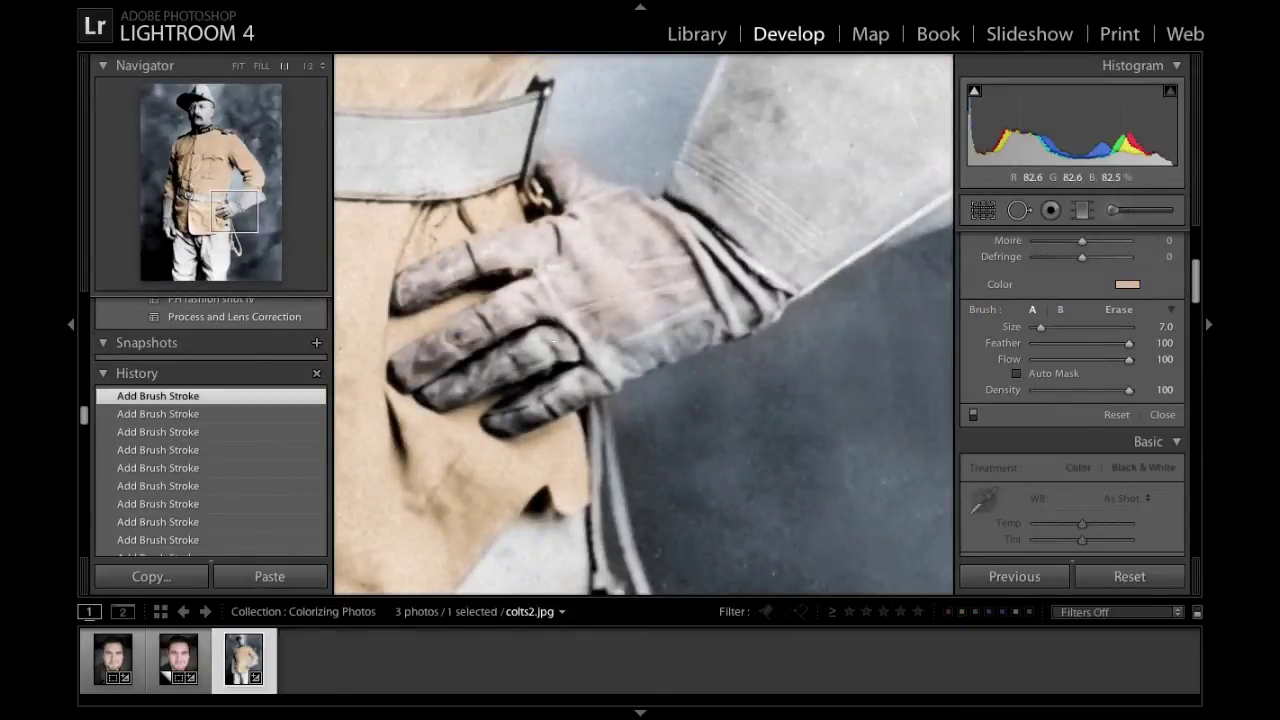
{"action": "mouse_move", "coordinate": [770, 110]}
{"action": "left_mouse_down"}
{"action": "mouse_move", "coordinate": [589, 324]}
{"action": "mouse_move", "coordinate": [576, 291]}
{"action": "left_mouse_up"}
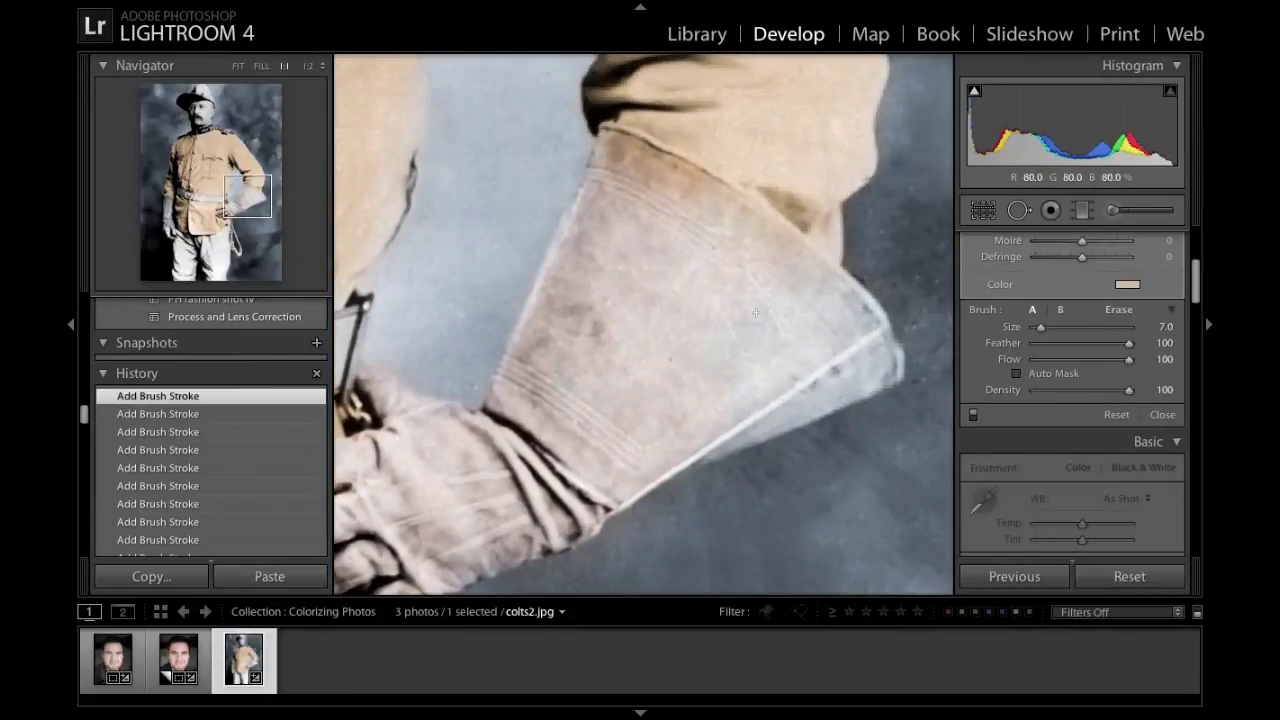
{"action": "key", "text": "alt"}
- Paint the same pale tan over the glove on the lowered arm, from the fingers up to the cuff
{"action": "left_click", "coordinate": [170, 225]}
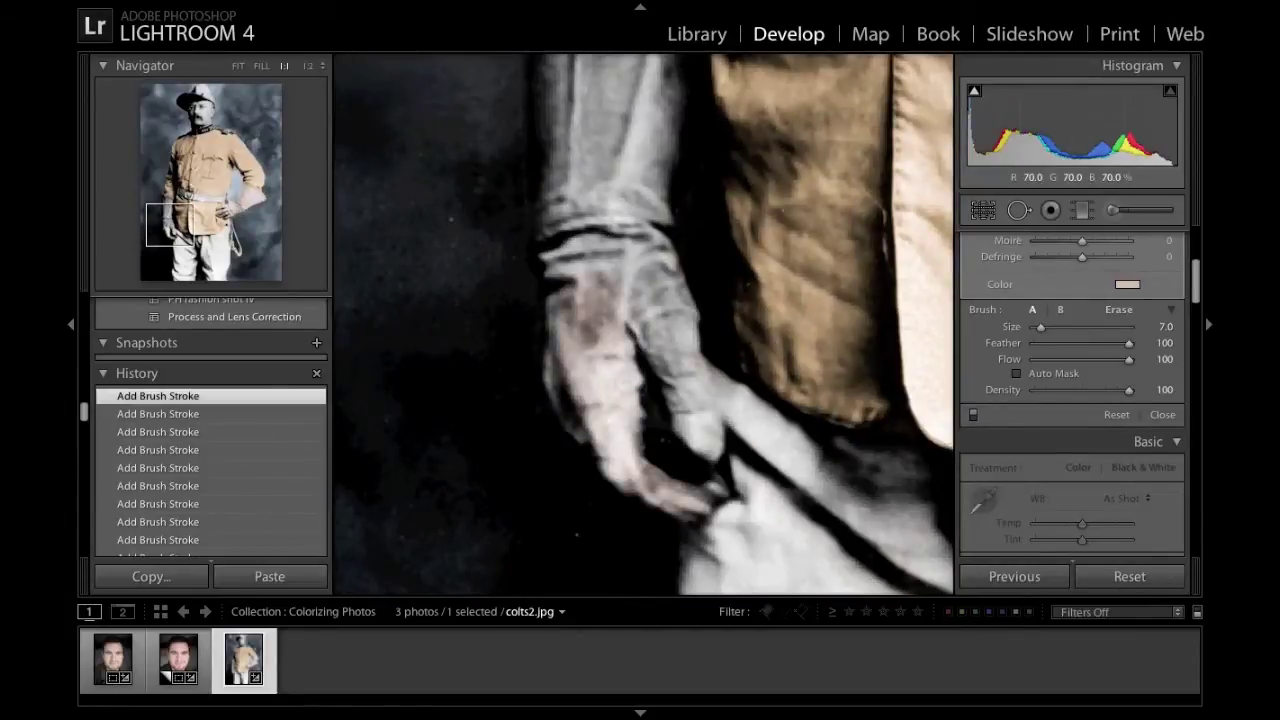
{"action": "left_click", "coordinate": [168, 213]}
{"action": "left_click_drag", "start_coordinate": [595, 200], "coordinate": [676, 296]}
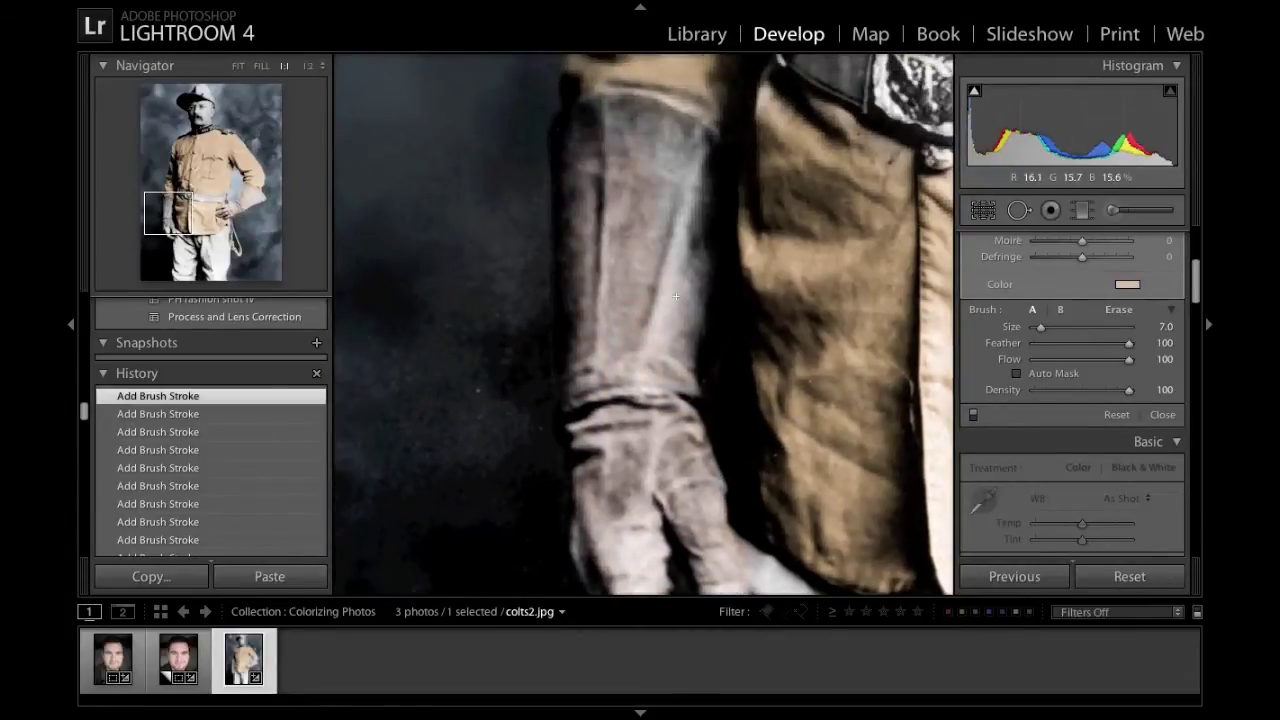
{"action": "left_click", "coordinate": [173, 213]}
{"action": "key", "text": "z"}
{"action": "key", "text": "z"}
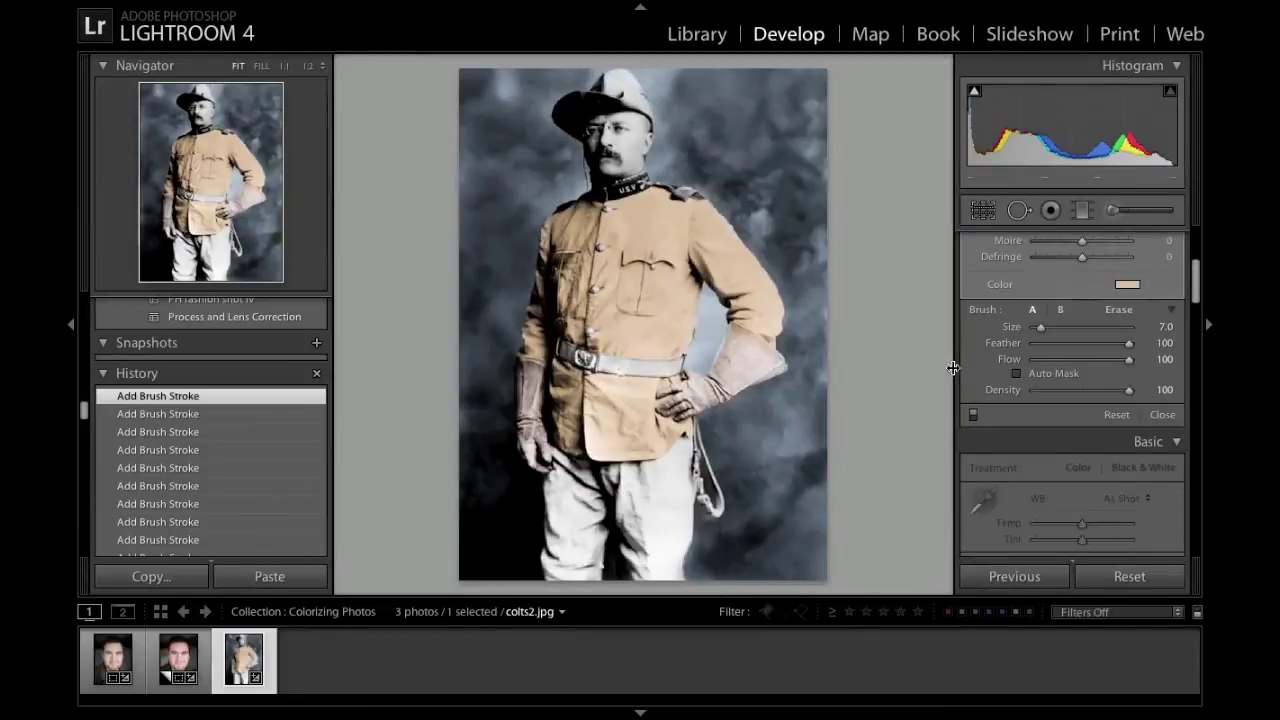
- Try several reddish tints for the glove mask and settle on hue 24 with saturation 45
{"action": "scroll", "coordinate": [1039, 373], "scroll_direction": "up", "scroll_amount": 2}
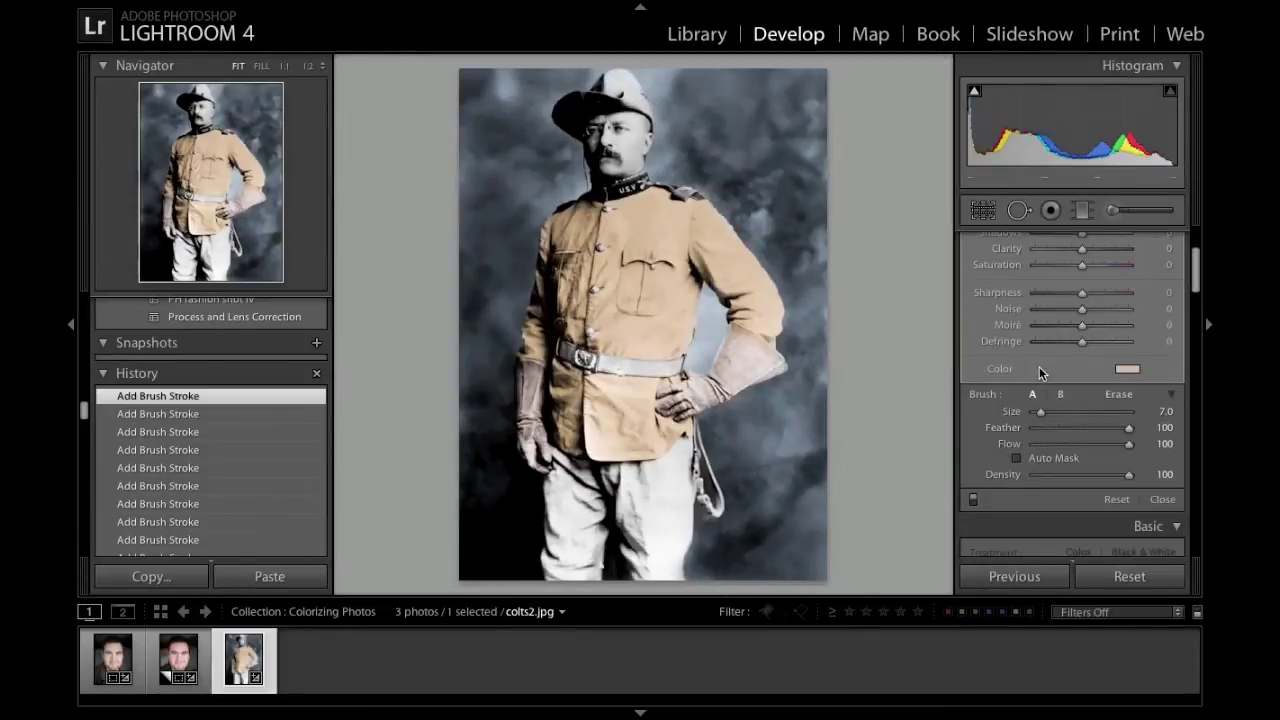
{"action": "left_click", "coordinate": [1126, 371]}
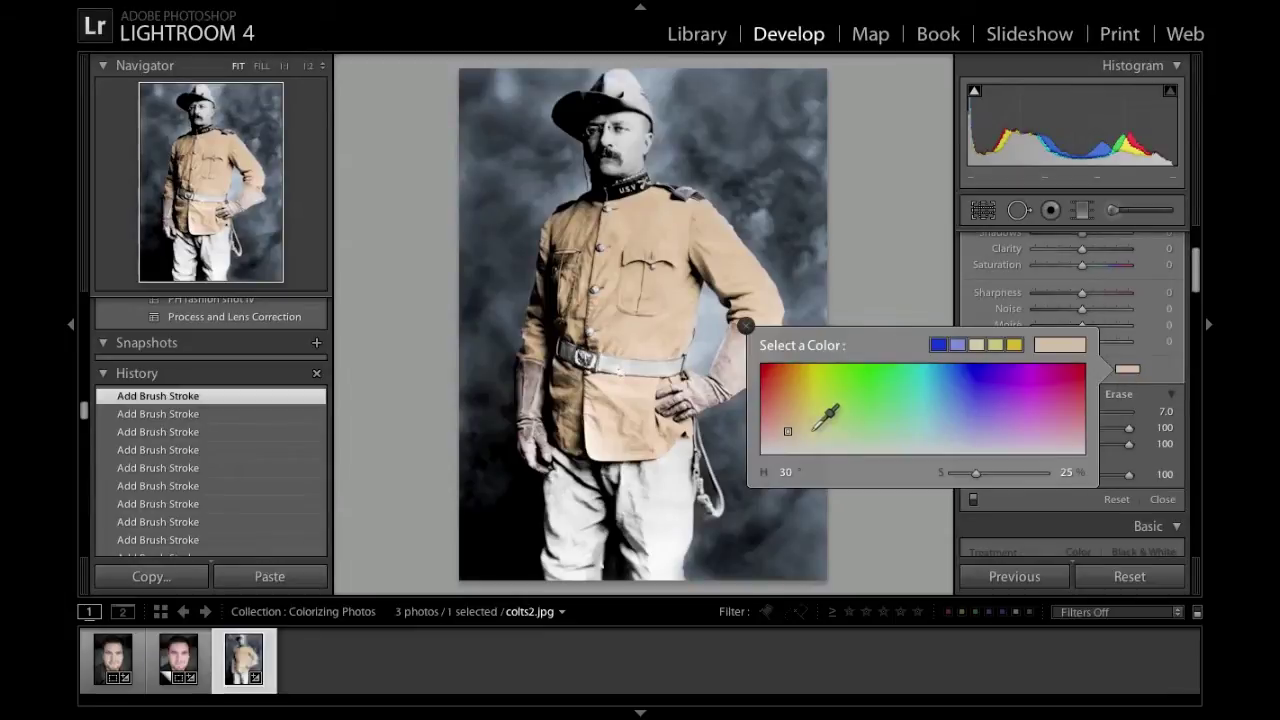
{"action": "left_click_drag", "start_coordinate": [781, 418], "coordinate": [775, 423]}
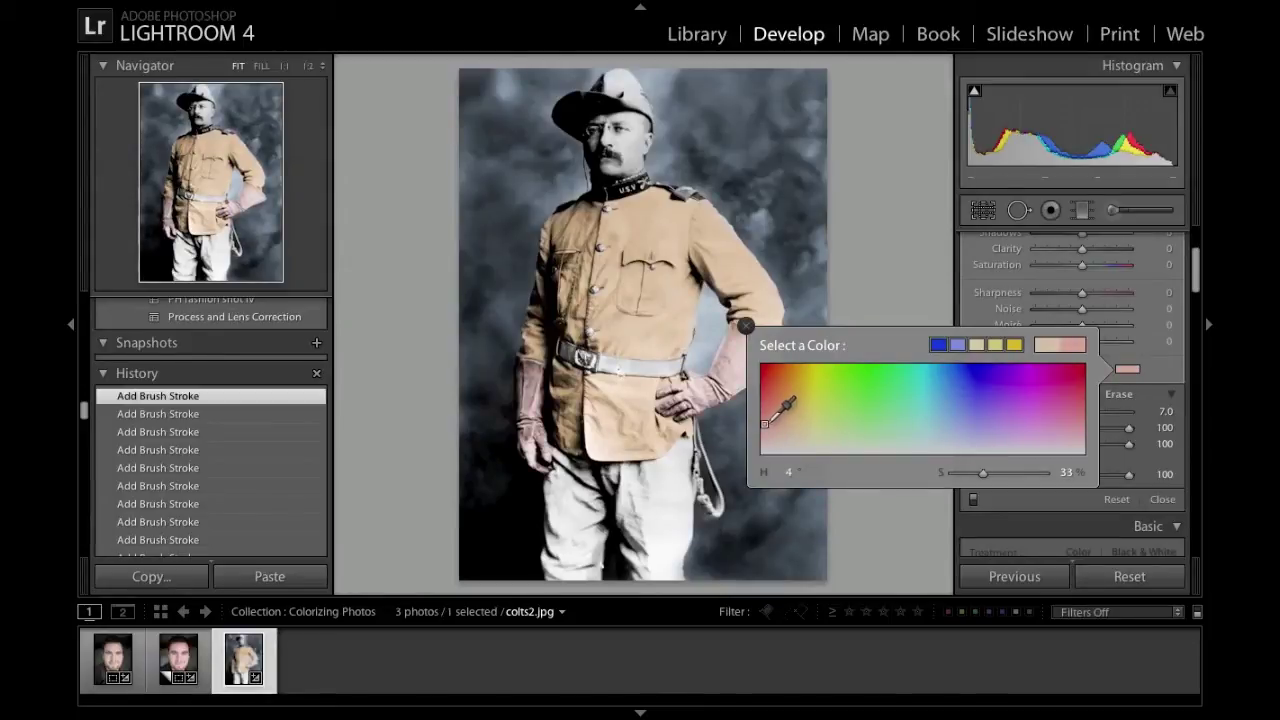
{"action": "left_click_drag", "start_coordinate": [766, 421], "coordinate": [766, 420]}
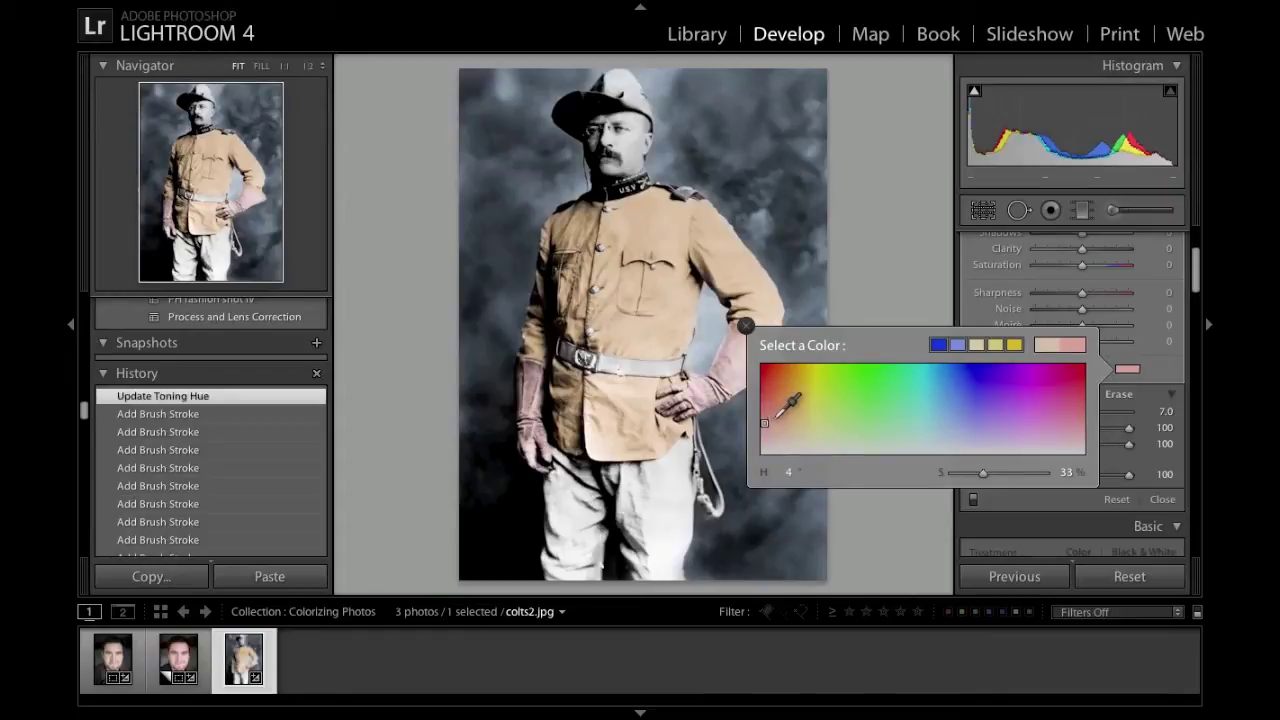
{"action": "left_click", "coordinate": [778, 412]}
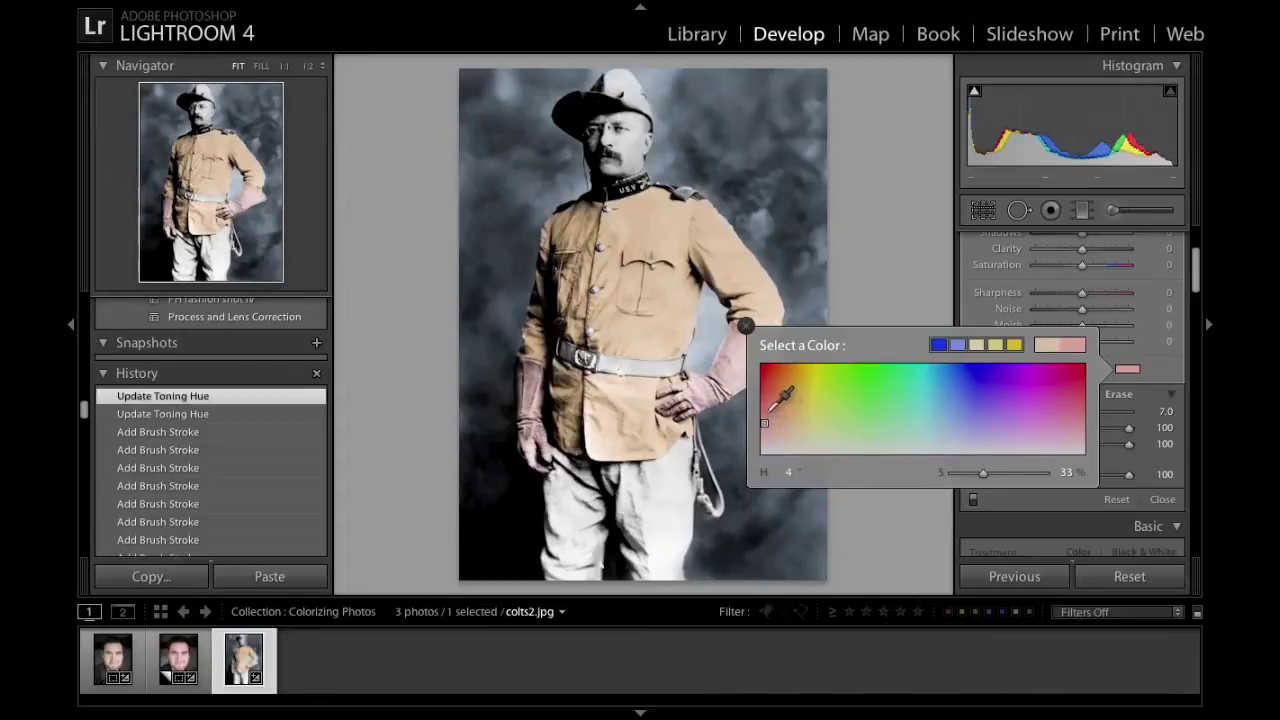
{"action": "left_click", "coordinate": [766, 378]}
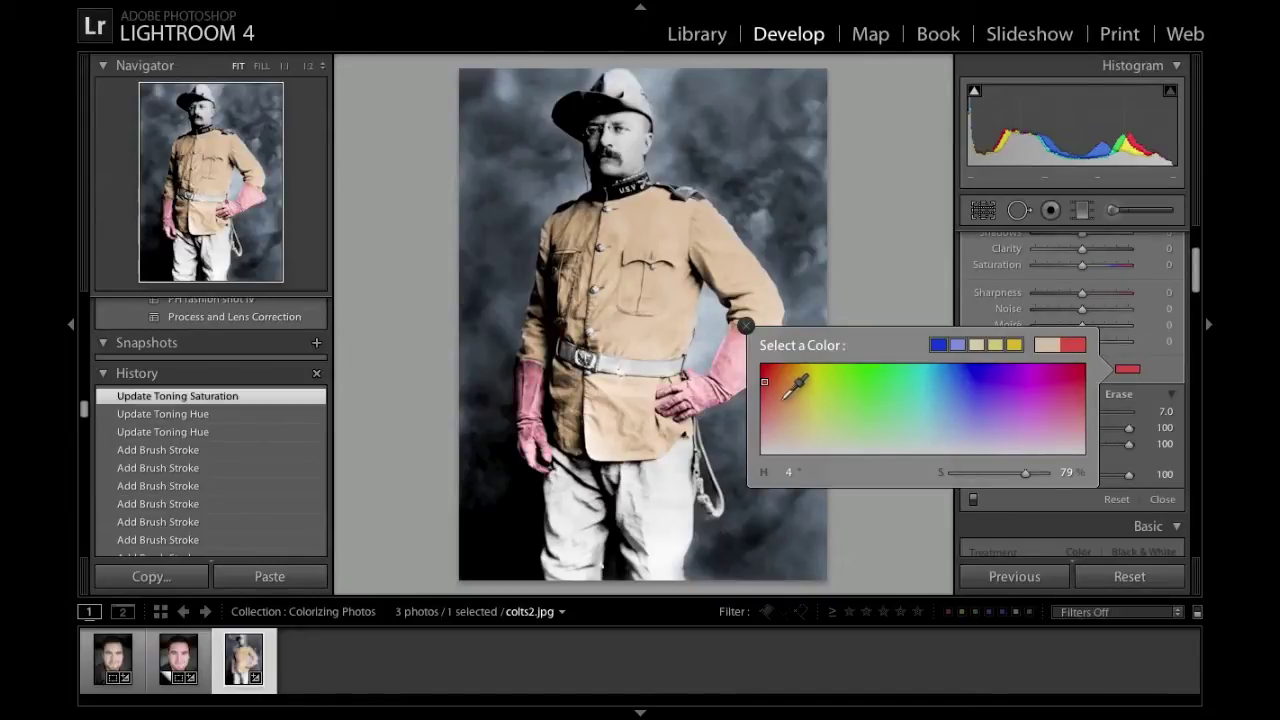
{"action": "left_click", "coordinate": [781, 388]}
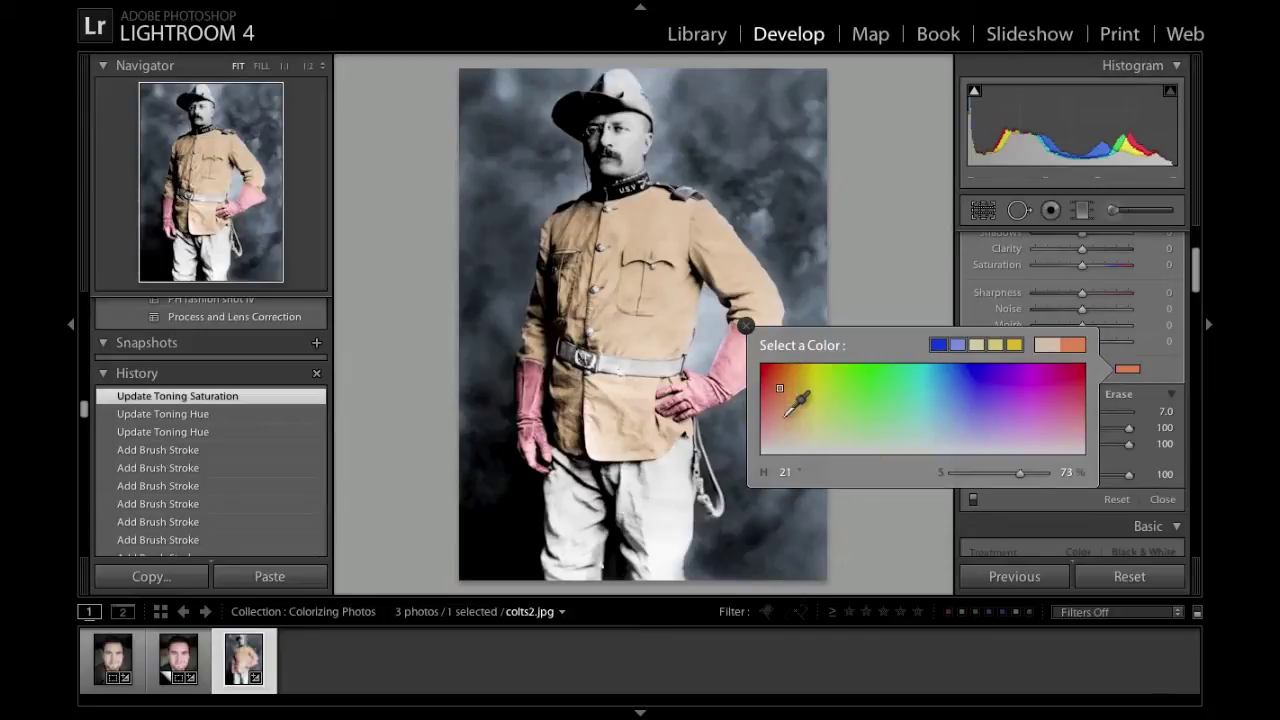
{"action": "left_click", "coordinate": [784, 411]}
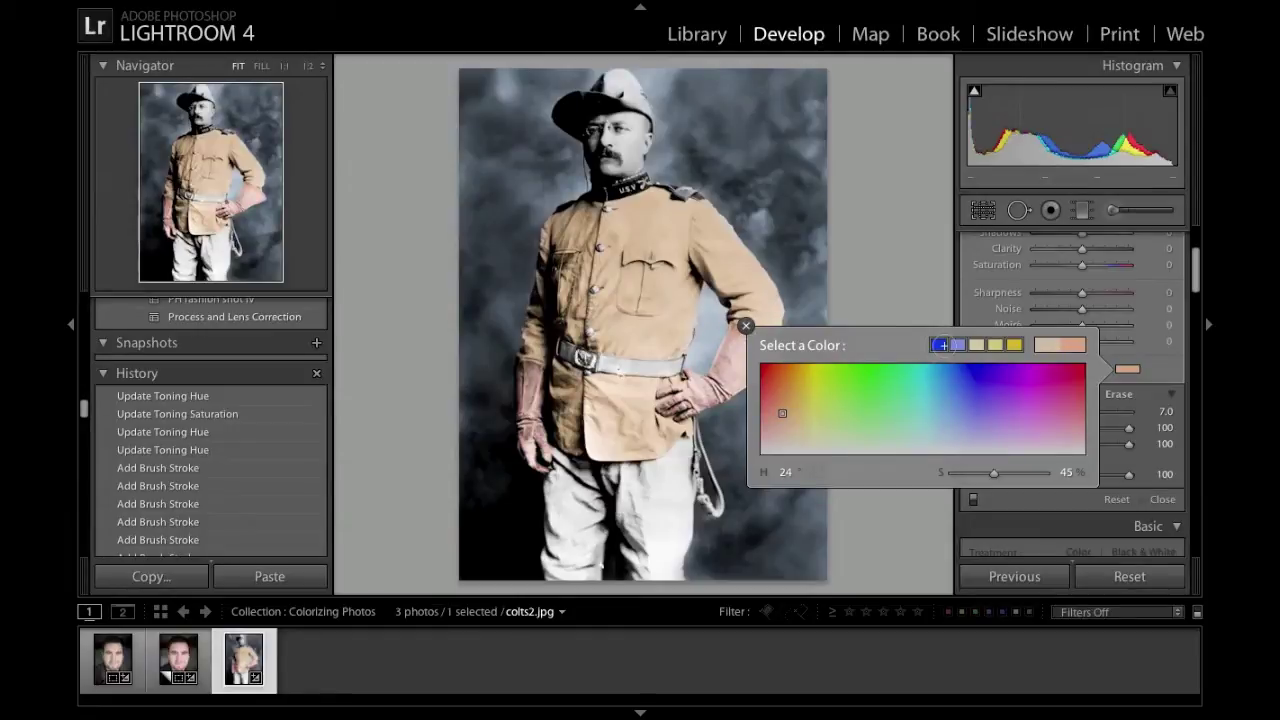
{"action": "left_click", "coordinate": [746, 326]}
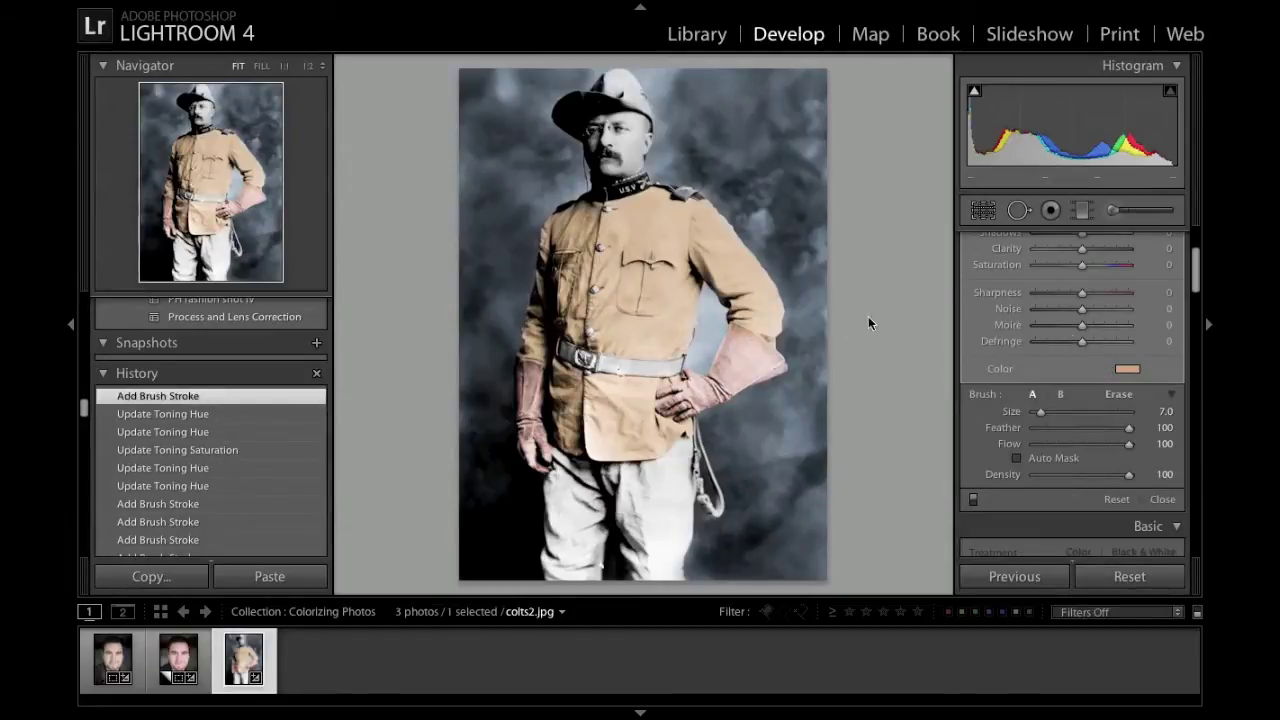
- Darken the glove mask by lowering its exposure to -1.48
{"action": "scroll", "coordinate": [1063, 290], "scroll_direction": "up", "scroll_amount": 5}
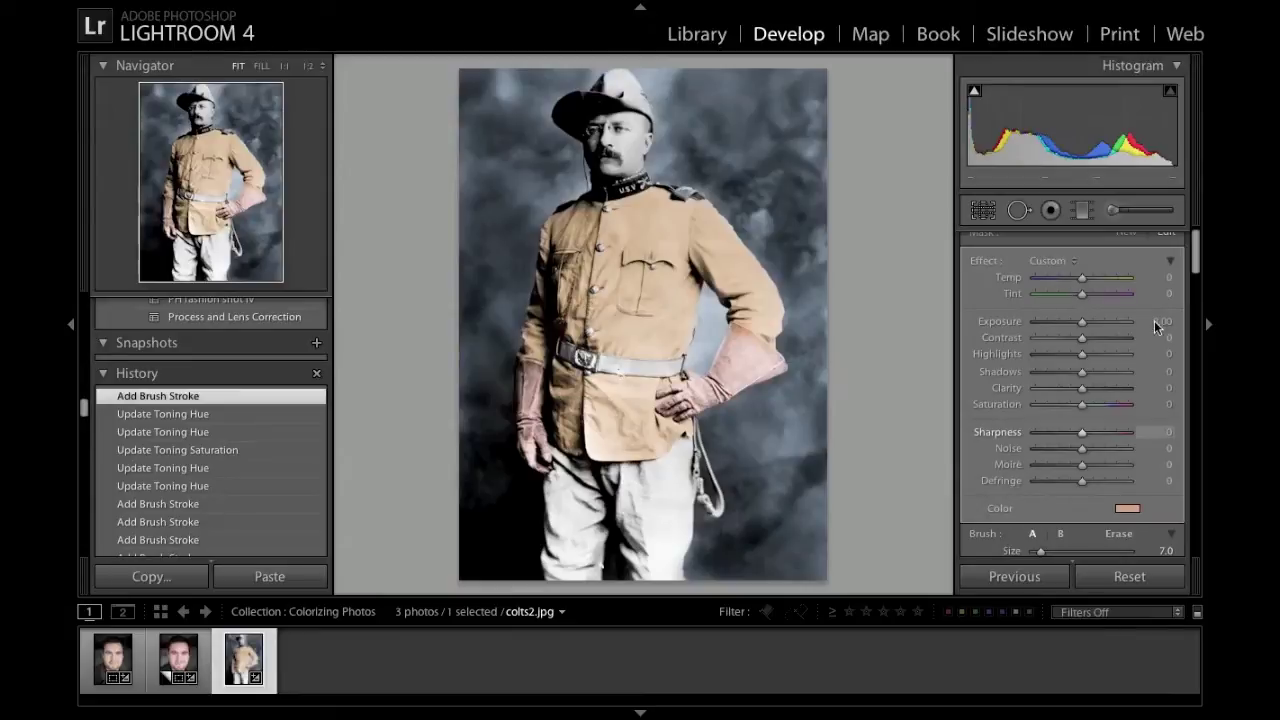
{"action": "left_click", "coordinate": [1082, 330]}
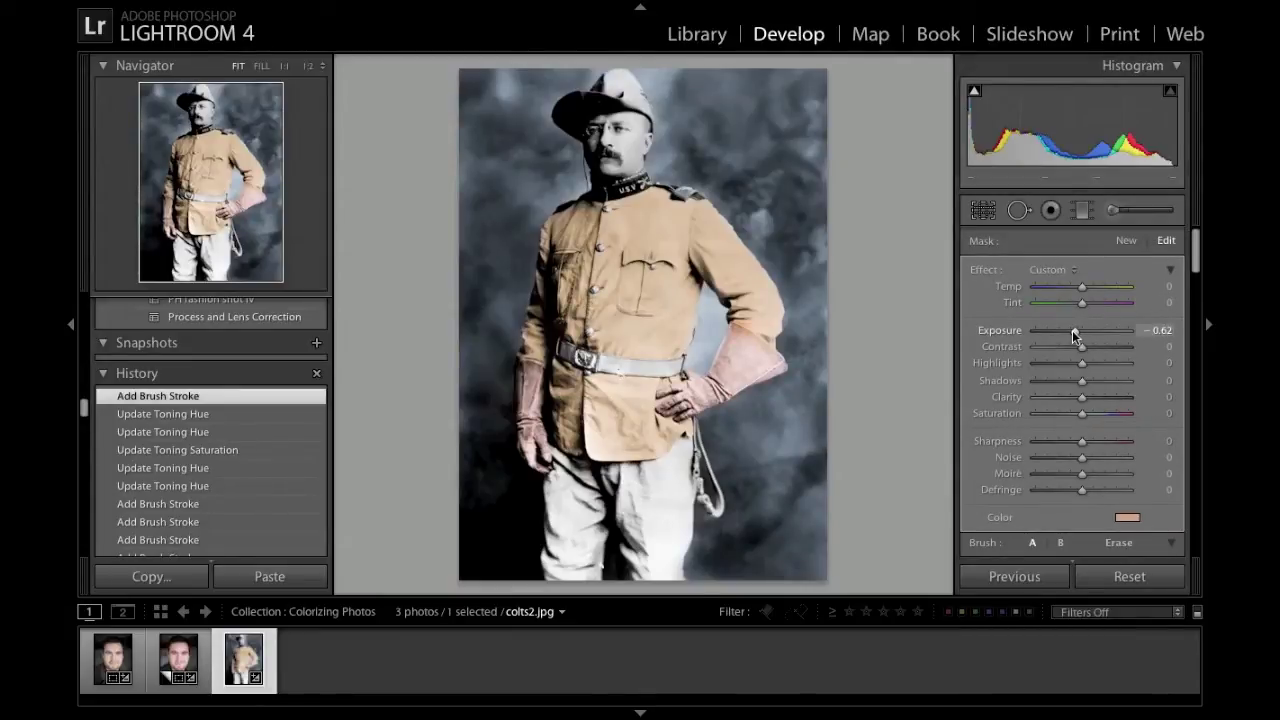
{"action": "left_click_drag", "start_coordinate": [1069, 330], "coordinate": [1065, 330]}
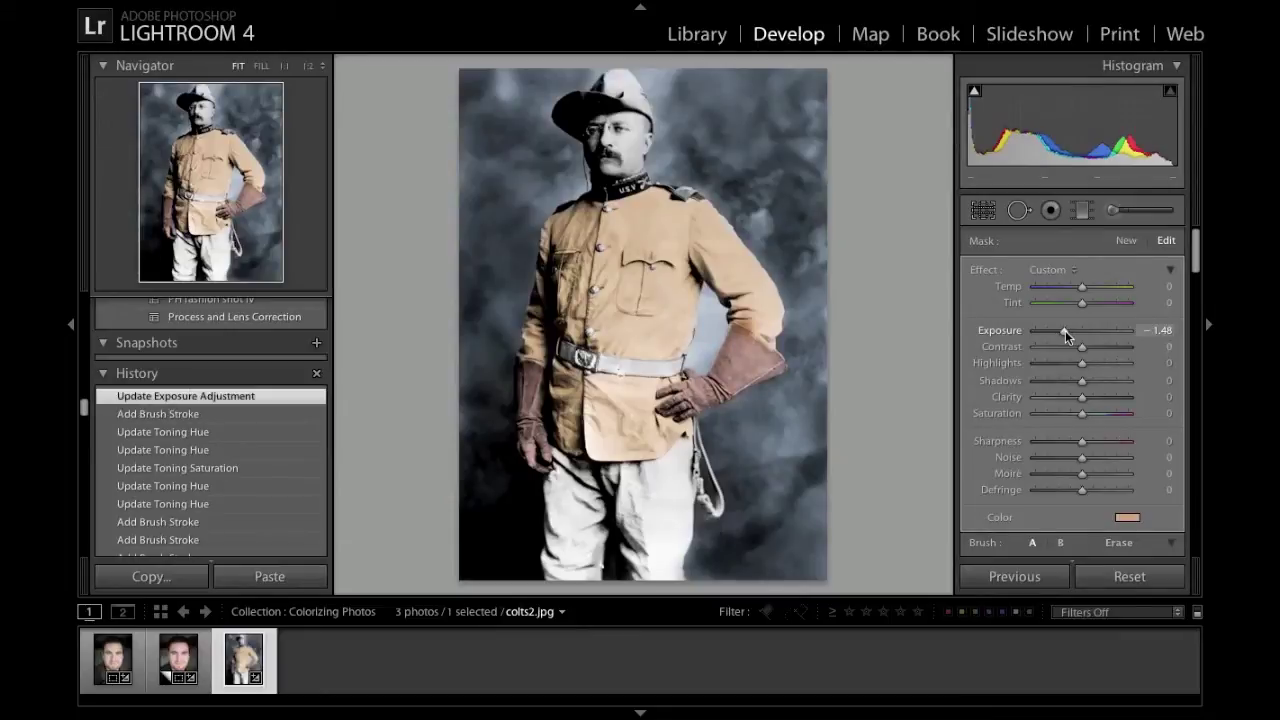
- Remove the glove colour spilling onto the sleeve just above the cuff
{"action": "left_click", "coordinate": [775, 333]}
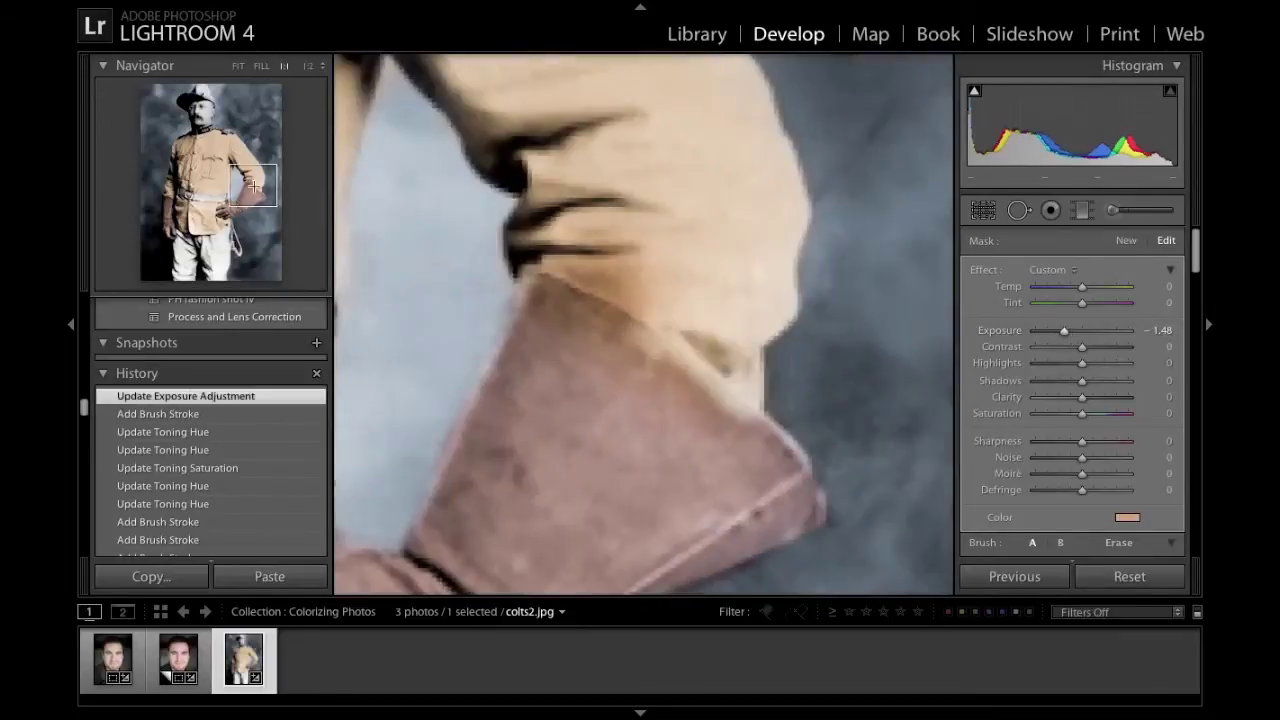
{"action": "mouse_move", "coordinate": [604, 280]}
{"action": "left_mouse_down"}
{"action": "mouse_move", "coordinate": [712, 301]}
{"action": "mouse_move", "coordinate": [634, 242]}
{"action": "left_mouse_up"}
{"action": "left_click", "coordinate": [634, 242]}
- Switch to the jacket mask, undo the stray stroke and erase the tan spill along the glove cuff's upper edge
{"action": "left_click", "coordinate": [592, 489]}
{"action": "left_click_drag", "start_coordinate": [600, 495], "coordinate": [718, 408]}
{"action": "key", "text": "ctrl+z"}
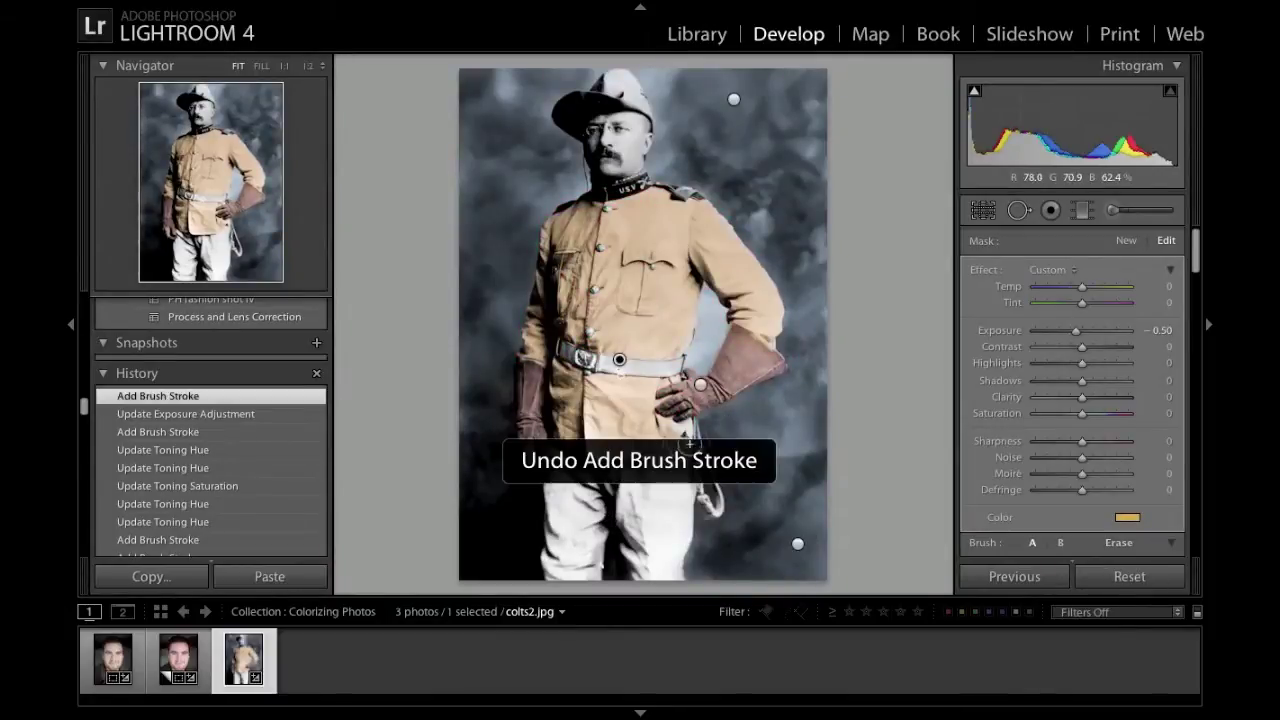
{"action": "left_click_drag", "start_coordinate": [604, 498], "coordinate": [719, 421], "text": "alt"}
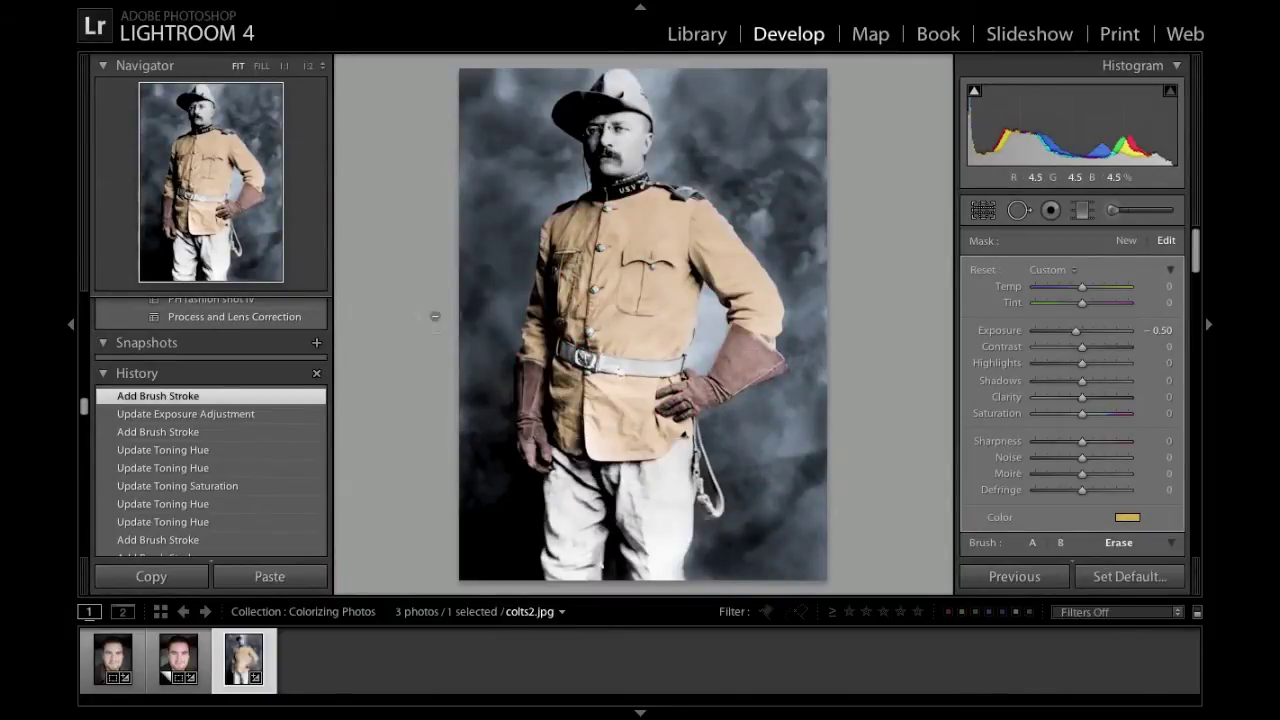
{"action": "left_click", "coordinate": [775, 331]}
{"action": "mouse_move", "coordinate": [612, 296]}
{"action": "left_mouse_down"}
{"action": "mouse_move", "coordinate": [666, 334]}
{"action": "mouse_move", "coordinate": [700, 330]}
{"action": "left_mouse_up"}
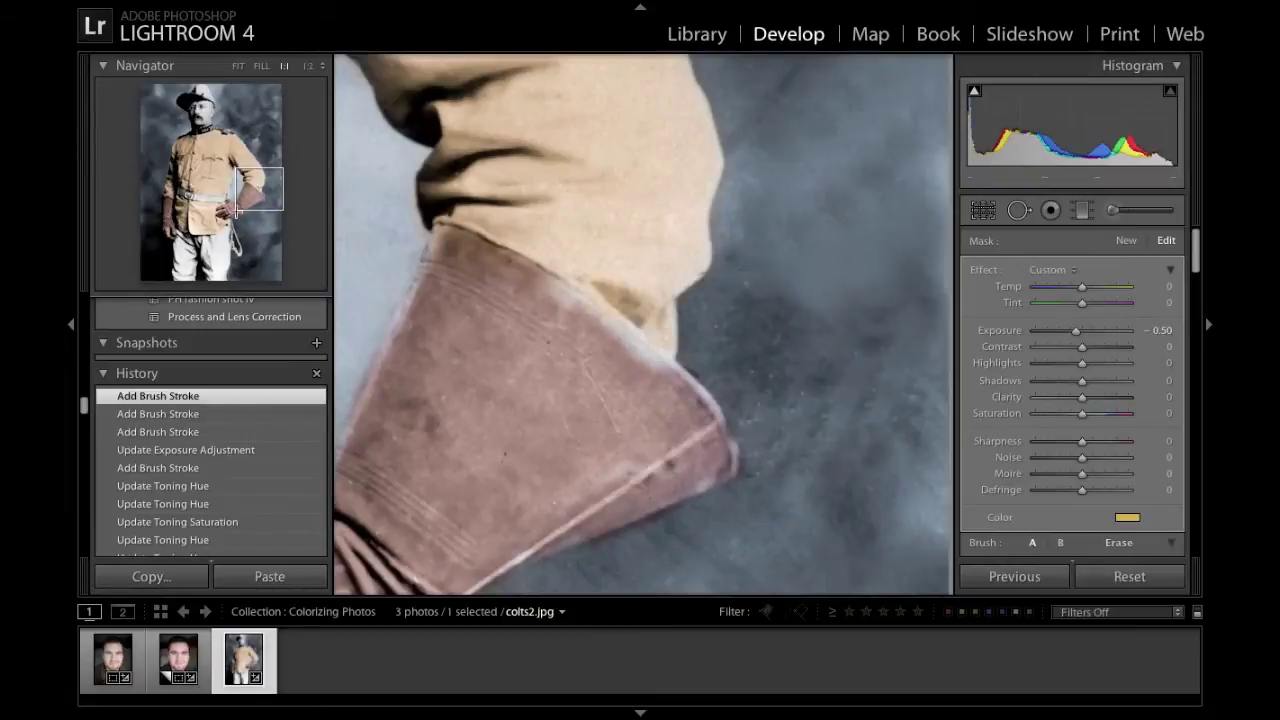
- Touch up the mask edges around the gloved hand on the hip, clearing colour spill near the fingers and belt
{"action": "left_click", "coordinate": [233, 212]}
{"action": "left_click", "coordinate": [636, 346]}
{"action": "left_click", "coordinate": [706, 389]}
{"action": "left_click", "coordinate": [754, 339]}
{"action": "mouse_move", "coordinate": [836, 476]}
{"action": "left_mouse_down"}
{"action": "mouse_move", "coordinate": [718, 364]}
{"action": "mouse_move", "coordinate": [795, 483]}
{"action": "left_mouse_up"}
{"action": "left_click_drag", "start_coordinate": [530, 510], "coordinate": [550, 518]}
{"action": "left_click_drag", "start_coordinate": [754, 557], "coordinate": [764, 530], "text": "alt"}
{"action": "left_click_drag", "start_coordinate": [232, 248], "coordinate": [228, 210]}
{"action": "mouse_move", "coordinate": [774, 374]}
{"action": "left_mouse_down"}
{"action": "mouse_move", "coordinate": [592, 334]}
{"action": "mouse_move", "coordinate": [601, 356]}
{"action": "left_mouse_up"}
{"action": "left_click_drag", "start_coordinate": [478, 404], "coordinate": [483, 422], "text": "alt"}
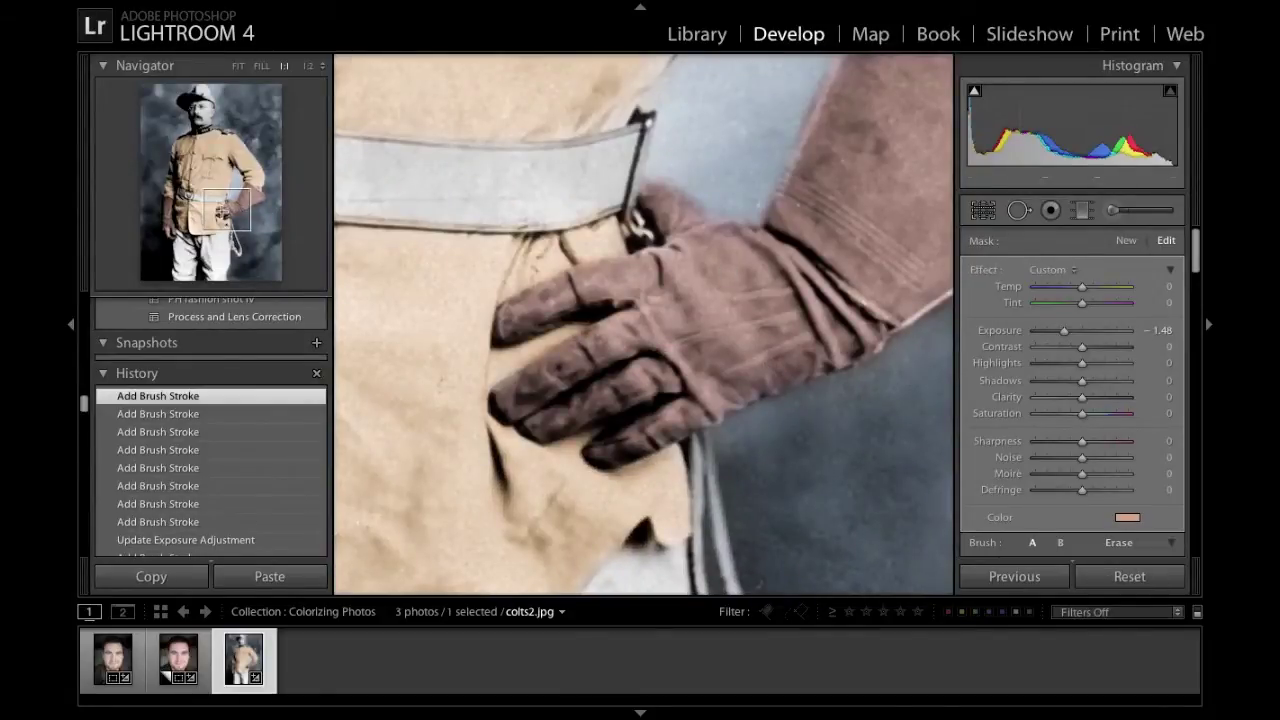
- Paint the trousers light tan with a new brush mask, working from the lowered glove across to the hanging strap
{"action": "key", "text": "z"}
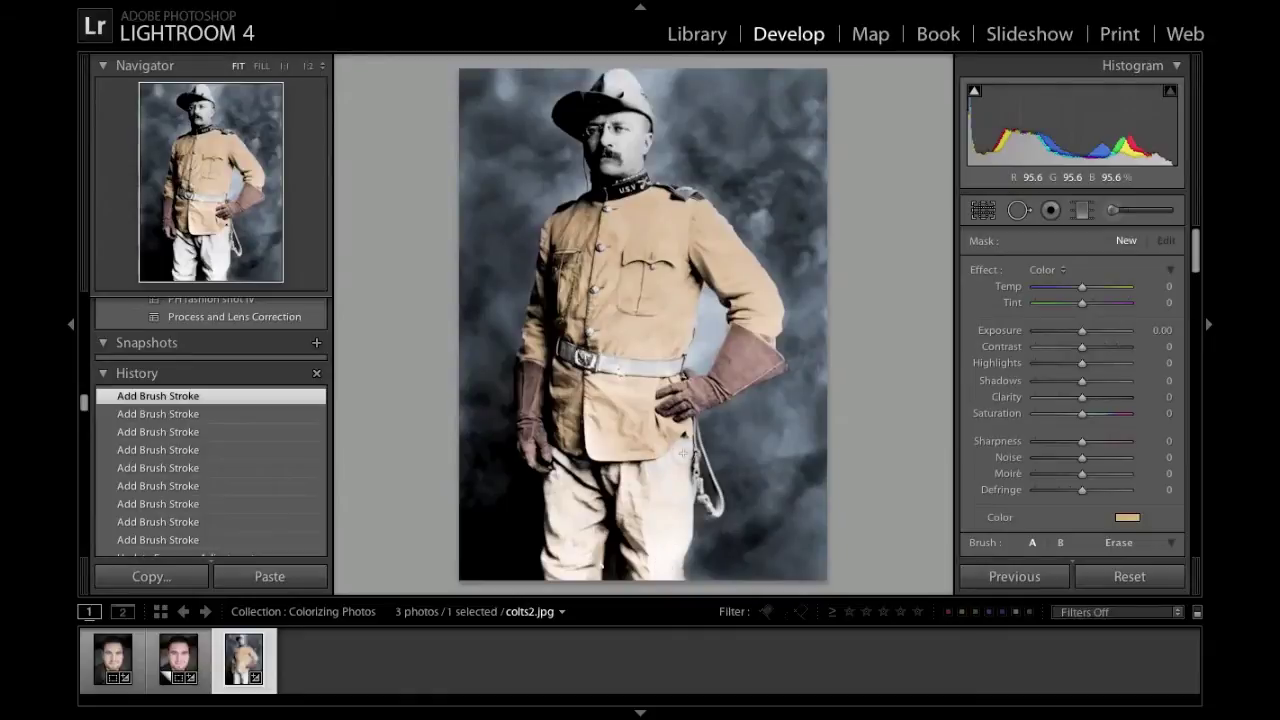
{"action": "left_click", "coordinate": [180, 236]}
{"action": "left_click_drag", "start_coordinate": [604, 300], "coordinate": [740, 392]}
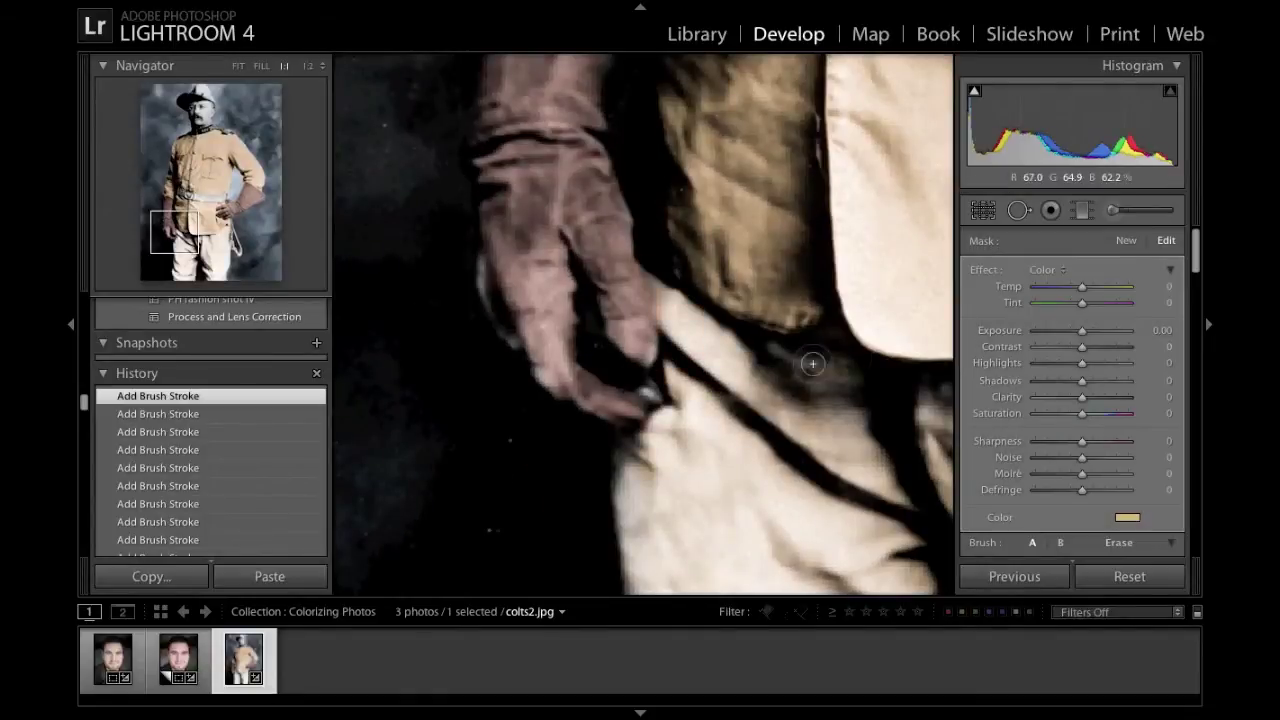
{"action": "left_click", "coordinate": [184, 242]}
{"action": "left_click", "coordinate": [228, 240]}
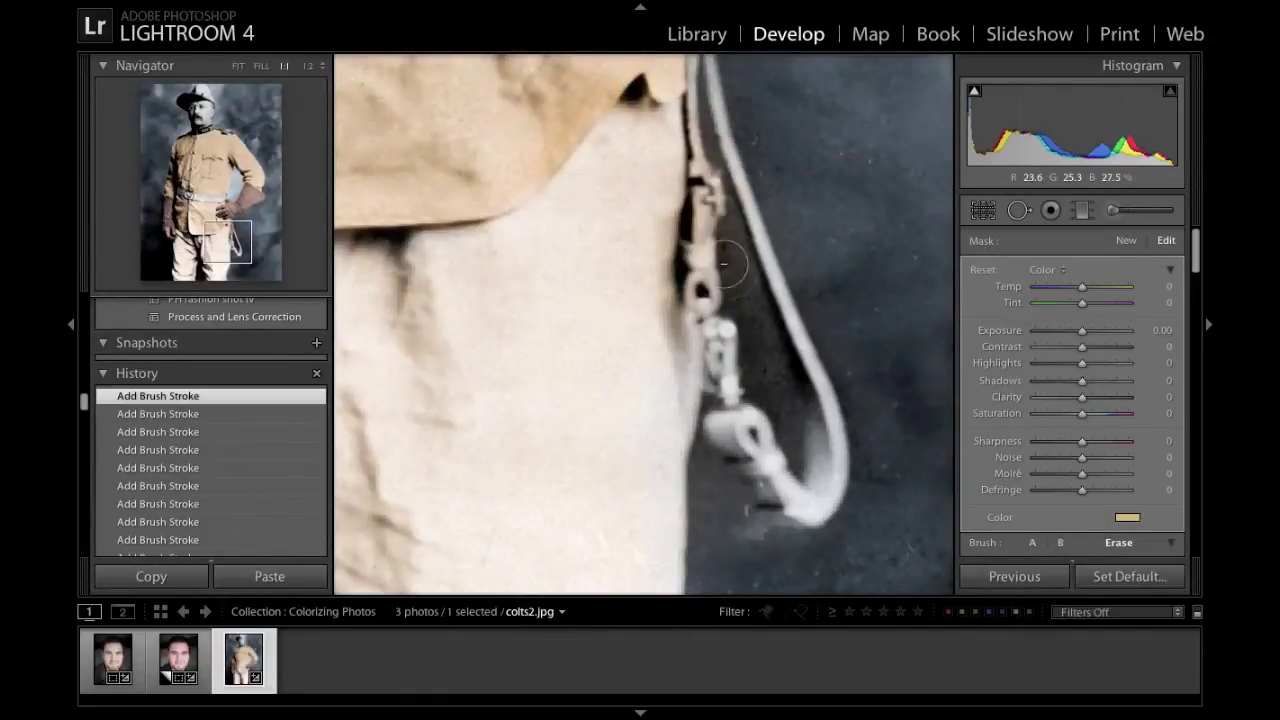
{"action": "key", "text": "z"}
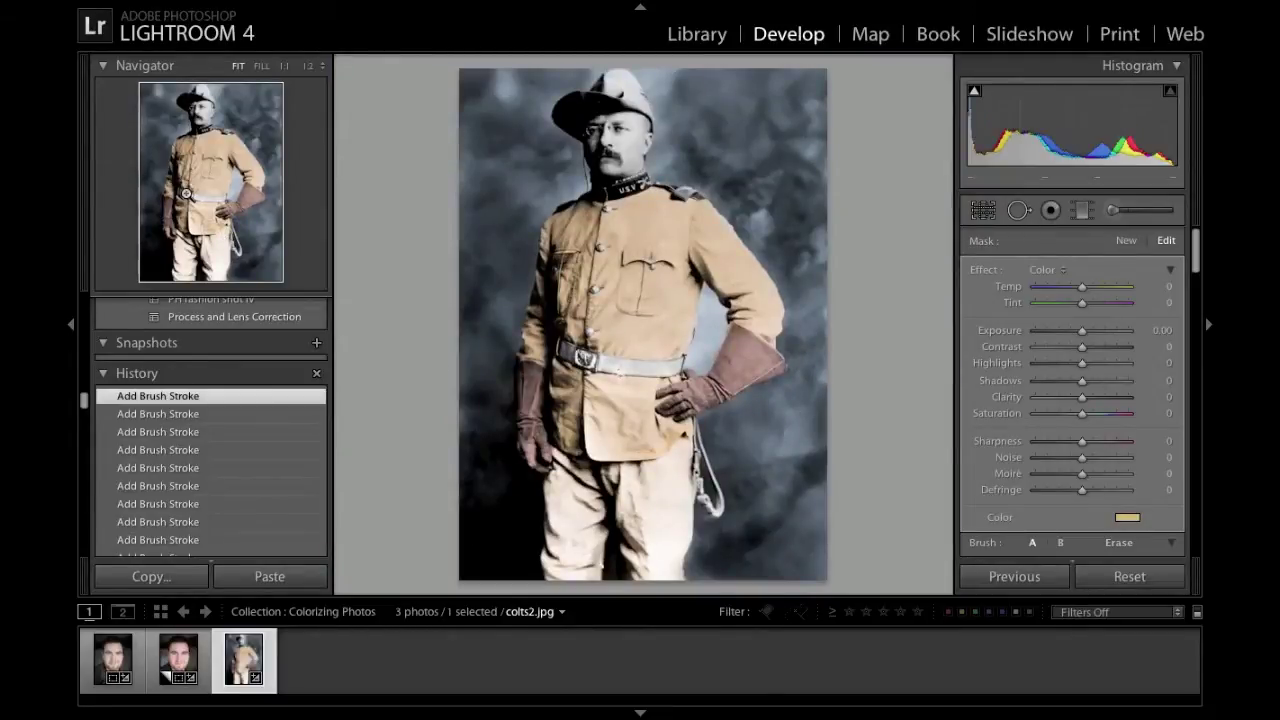
- Set the trousers mask's colour to hue 41 and saturation 50
{"action": "left_click", "coordinate": [186, 193]}
{"action": "left_click", "coordinate": [1127, 517]}
{"action": "left_click", "coordinate": [785, 621]}
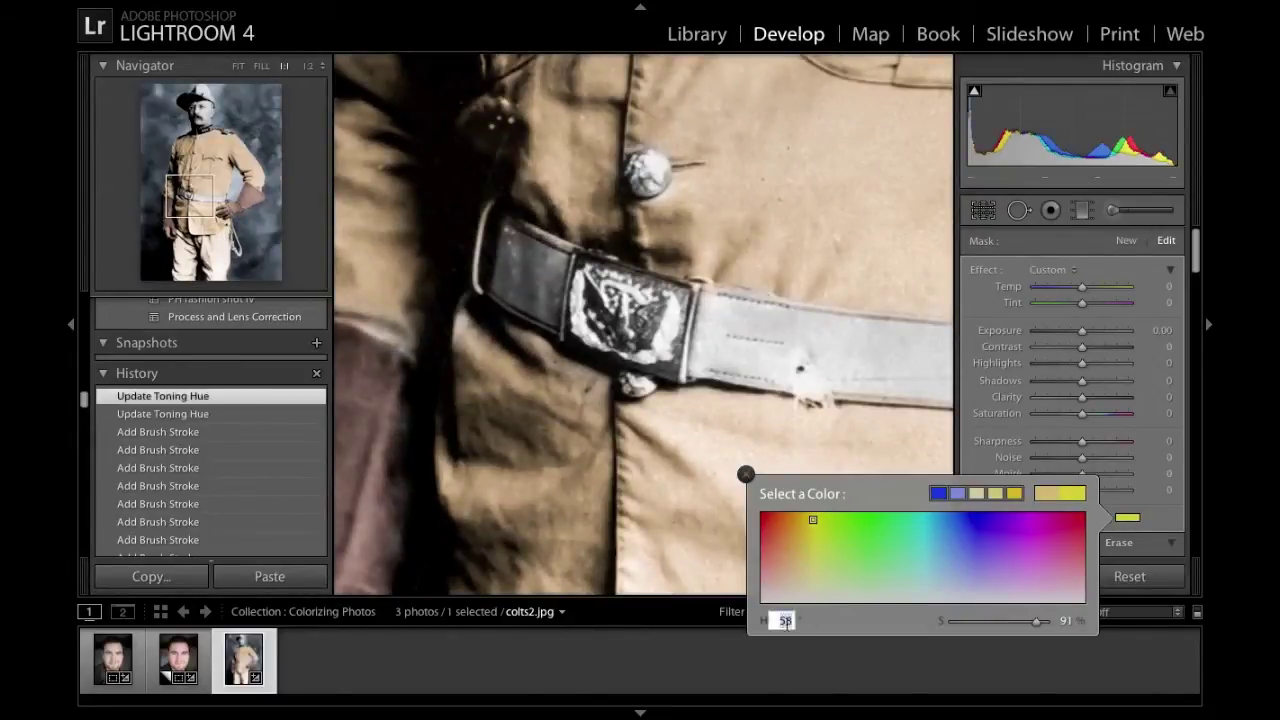
{"action": "type", "text": "41"}
{"action": "left_click", "coordinate": [1066, 621]}
{"action": "type", "text": "50"}
{"action": "left_click", "coordinate": [746, 475]}
- Start a new yellow brush mask and paint the belt buckle and the jacket buttons just above and below it
{"action": "left_click", "coordinate": [1126, 241]}
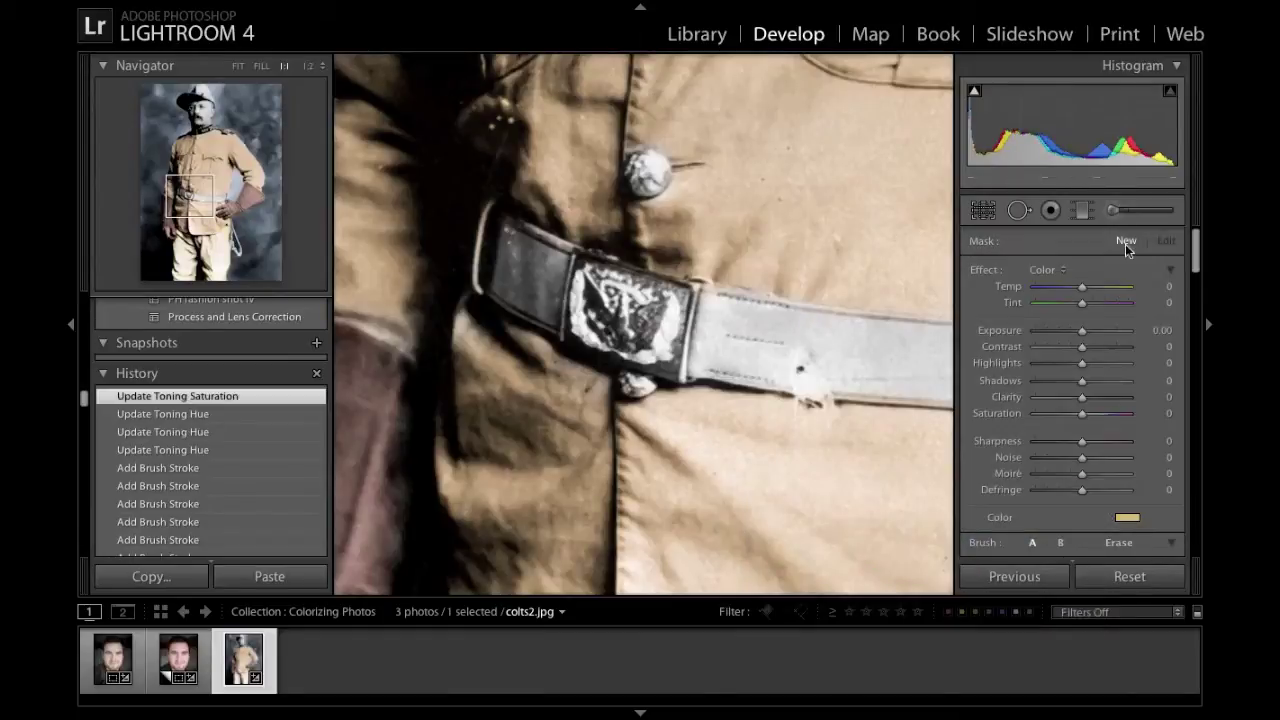
{"action": "left_click", "coordinate": [1127, 517]}
{"action": "left_click", "coordinate": [812, 523]}
{"action": "left_click_drag", "start_coordinate": [648, 352], "coordinate": [588, 302]}
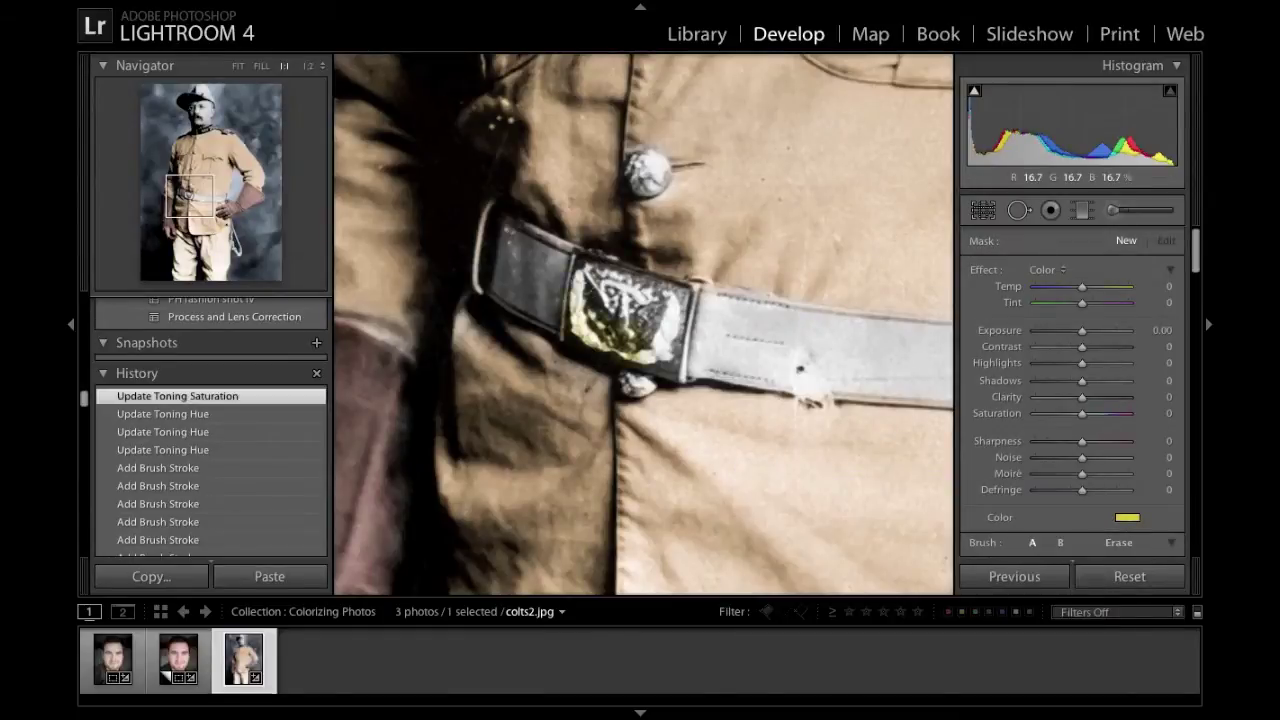
{"action": "left_click_drag", "start_coordinate": [637, 364], "coordinate": [637, 372]}
{"action": "left_click_drag", "start_coordinate": [654, 168], "coordinate": [644, 184]}
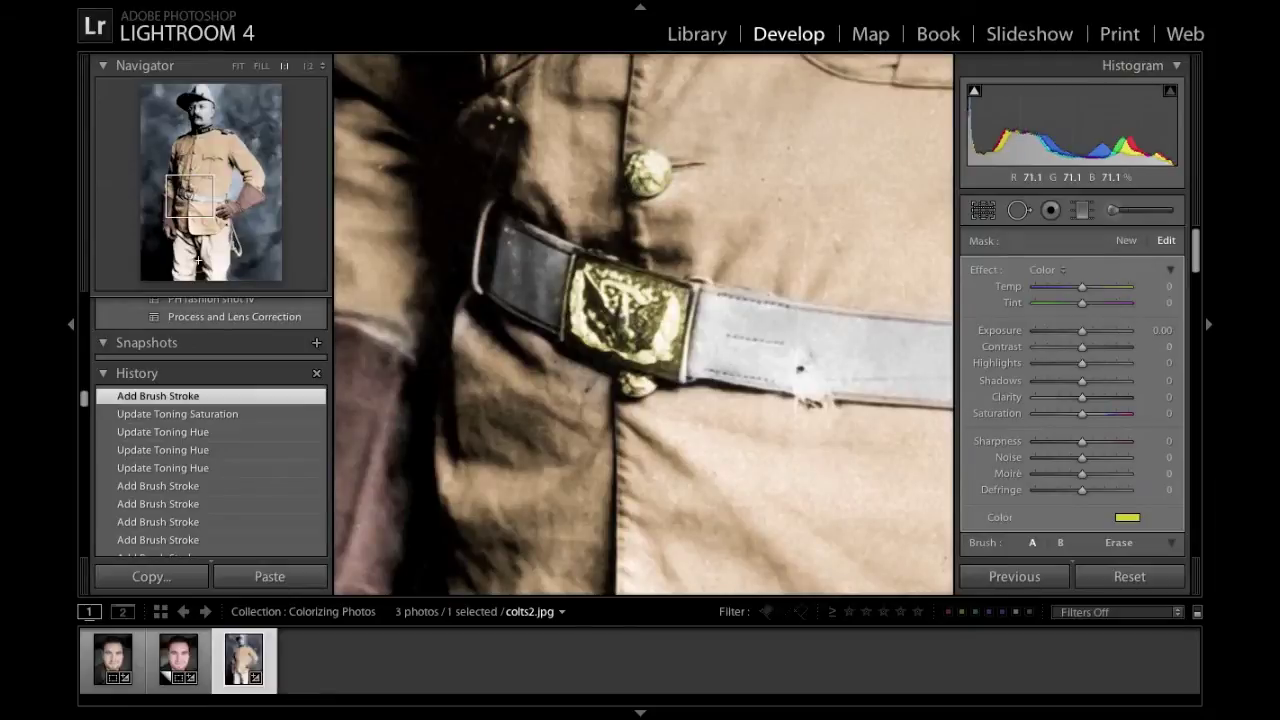
- Paint the upper jacket buttons and the chest pocket buttons yellow, erasing spill beside the button
{"action": "left_click", "coordinate": [196, 162]}
{"action": "left_click_drag", "start_coordinate": [582, 402], "coordinate": [590, 408]}
{"action": "left_click_drag", "start_coordinate": [611, 184], "coordinate": [618, 190]}
{"action": "left_click", "coordinate": [889, 290]}
{"action": "left_click", "coordinate": [375, 302]}
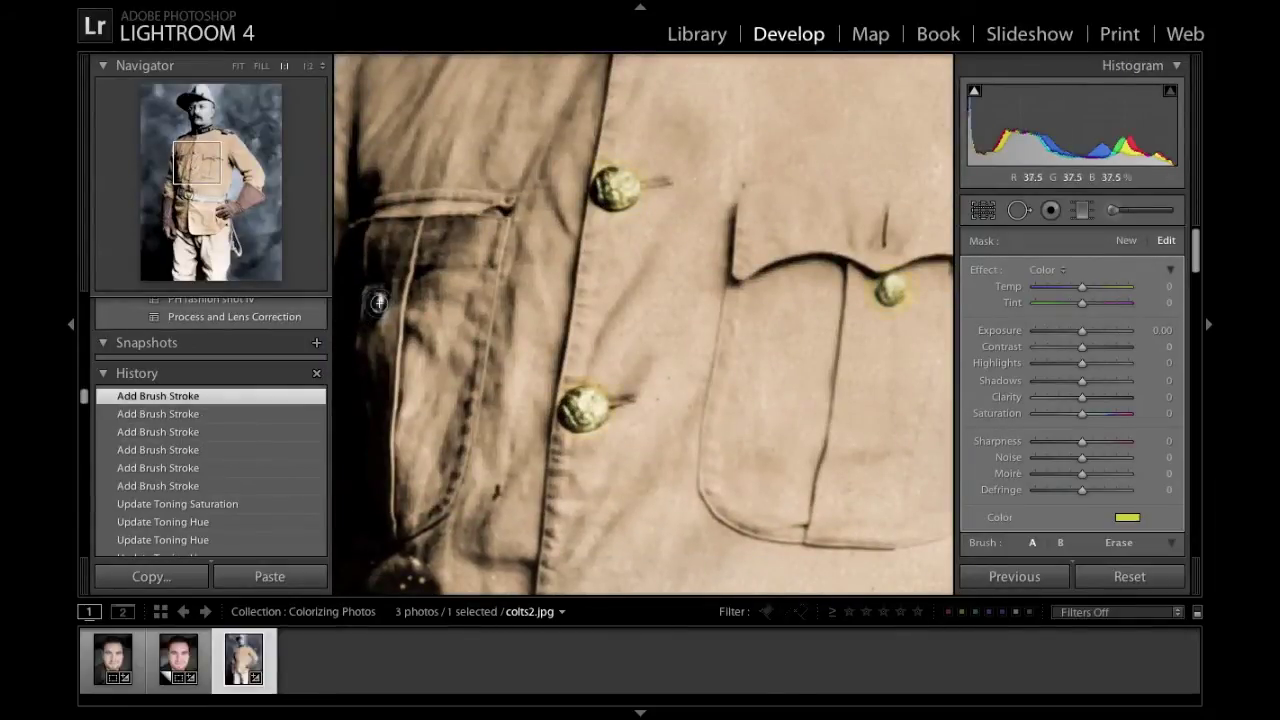
{"action": "left_click", "coordinate": [658, 143], "text": "alt"}
- Paint the U.S.V lettering and the crossed insignia on the collar yellow
{"action": "mouse_move", "coordinate": [200, 160]}
{"action": "left_mouse_down"}
{"action": "mouse_move", "coordinate": [231, 140]}
{"action": "mouse_move", "coordinate": [195, 128]}
{"action": "left_mouse_up"}
{"action": "mouse_move", "coordinate": [739, 356]}
{"action": "left_mouse_down"}
{"action": "mouse_move", "coordinate": [750, 373]}
{"action": "mouse_move", "coordinate": [776, 360]}
{"action": "left_mouse_up"}
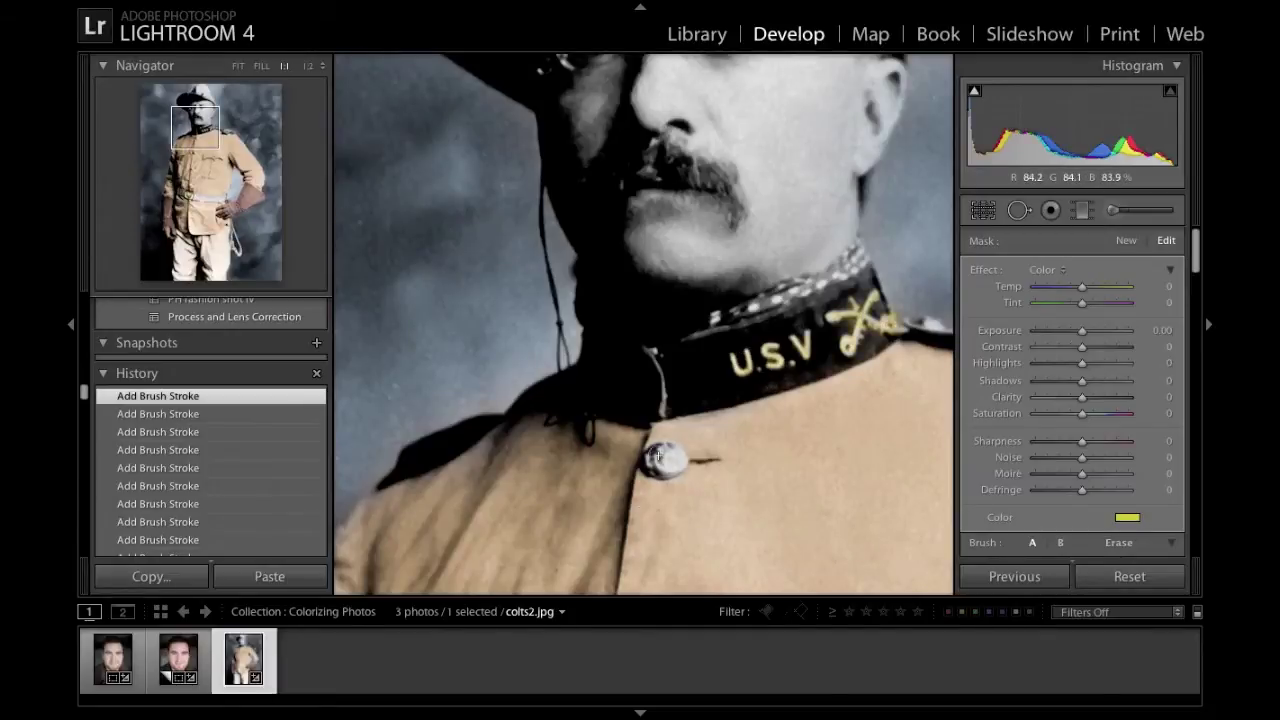
- Paint the soldier's eyeglass rims with the yellow mask
{"action": "left_click", "coordinate": [201, 107]}
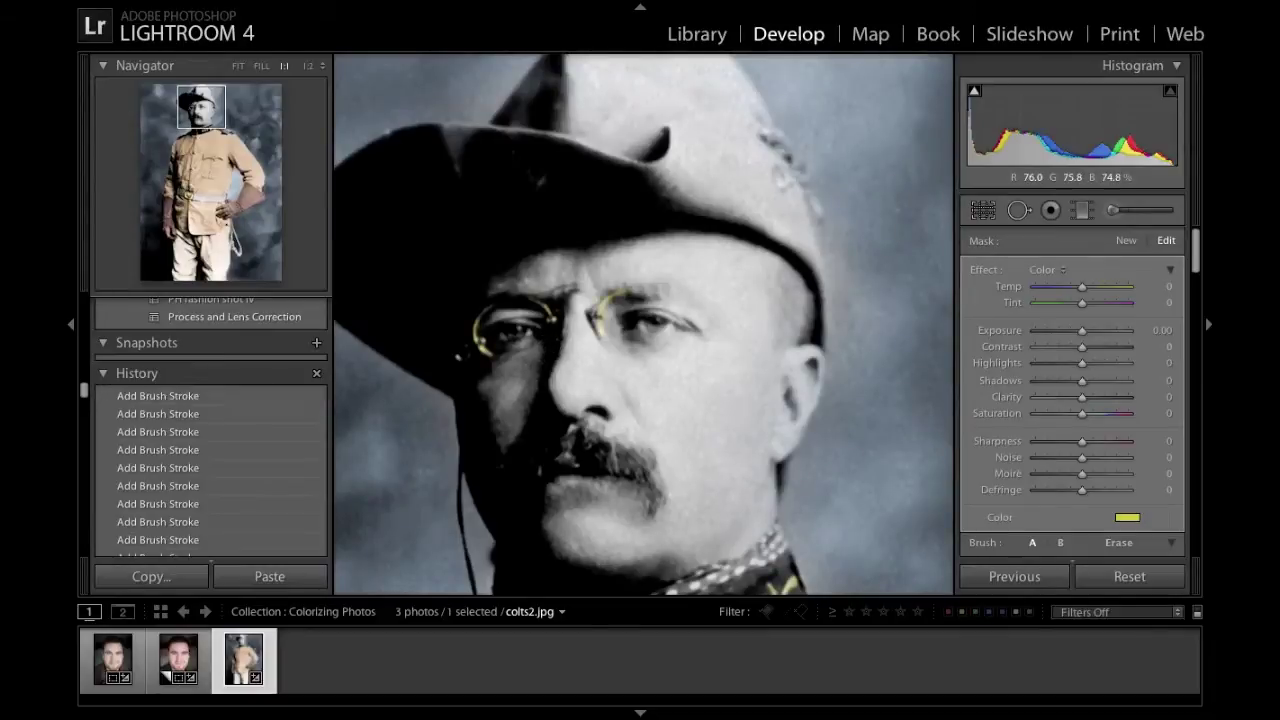
{"action": "key", "text": "z"}
{"action": "key", "text": "z"}
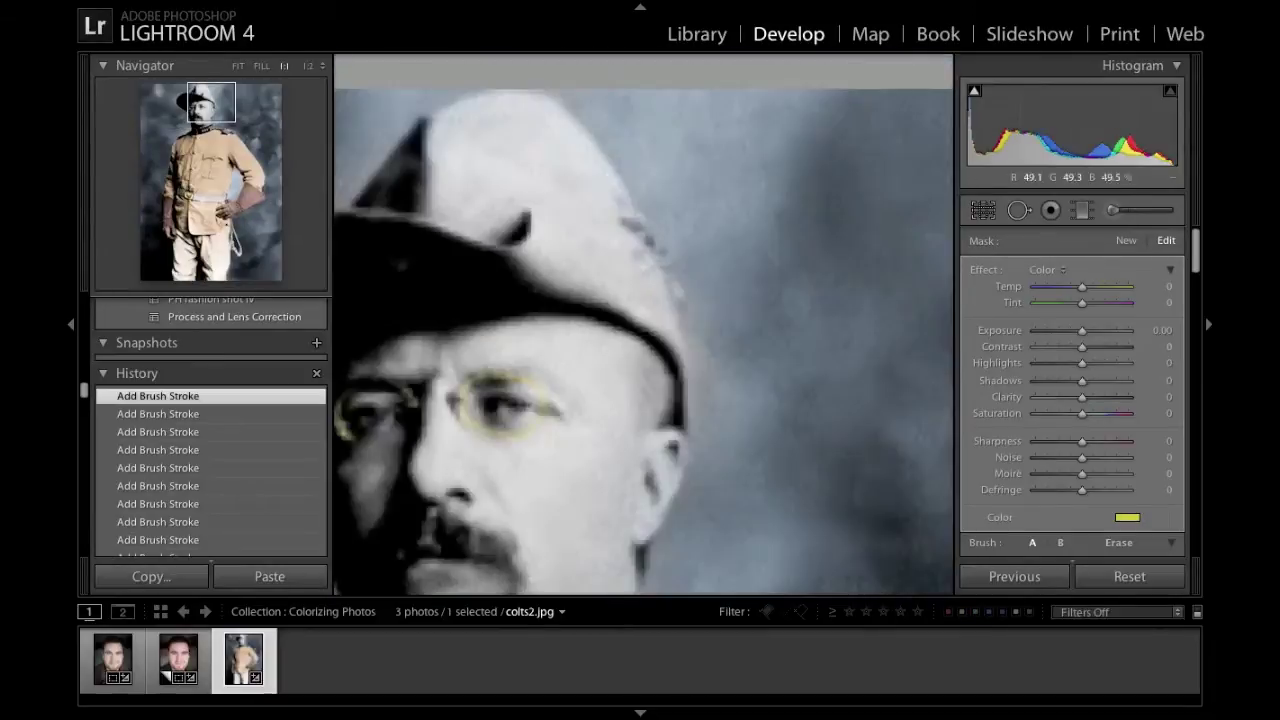
- Paint the hat's side insignia and the metal clasps on the hanging strap with the yellow mask
{"action": "key", "text": "z"}
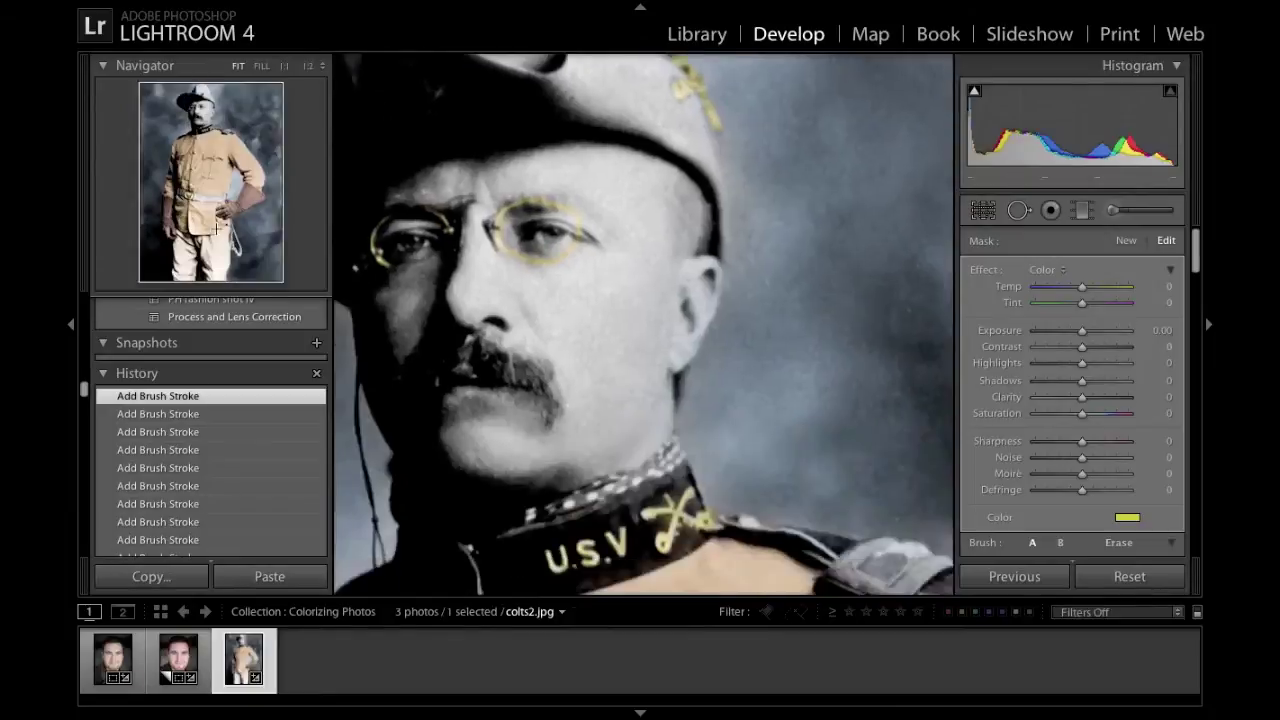
{"action": "key", "text": "z"}
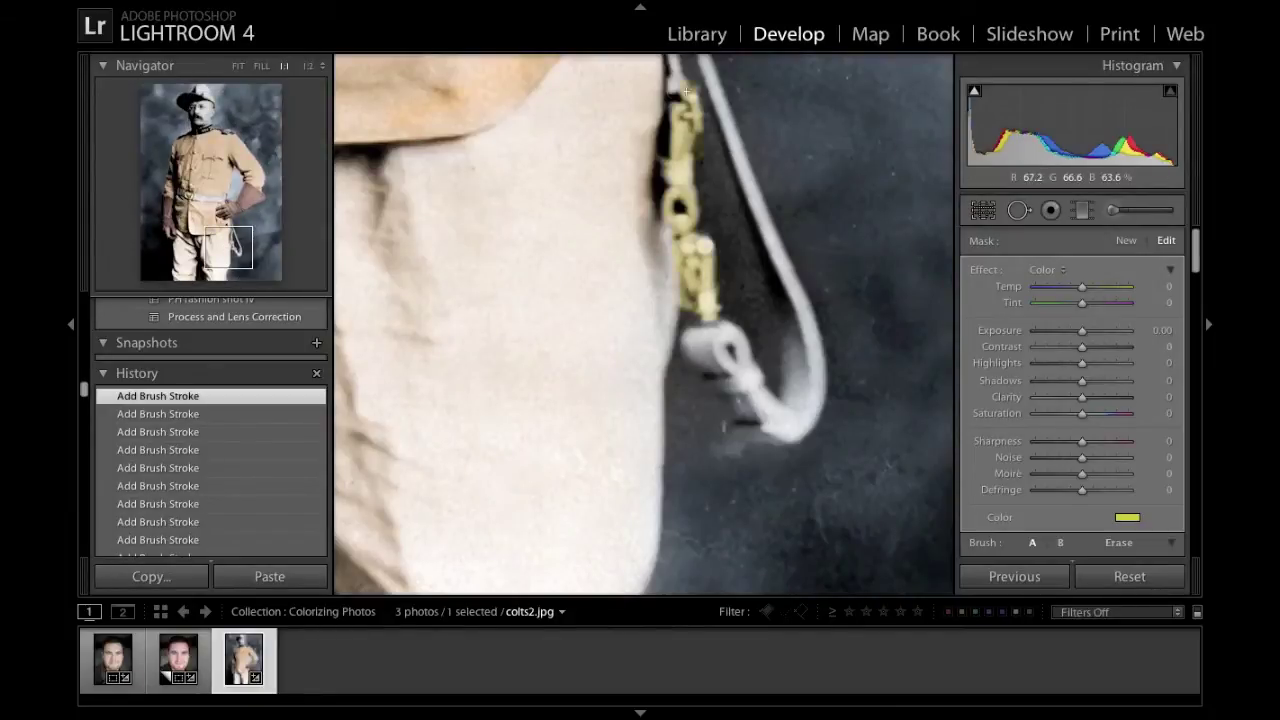
{"action": "key", "text": "z"}
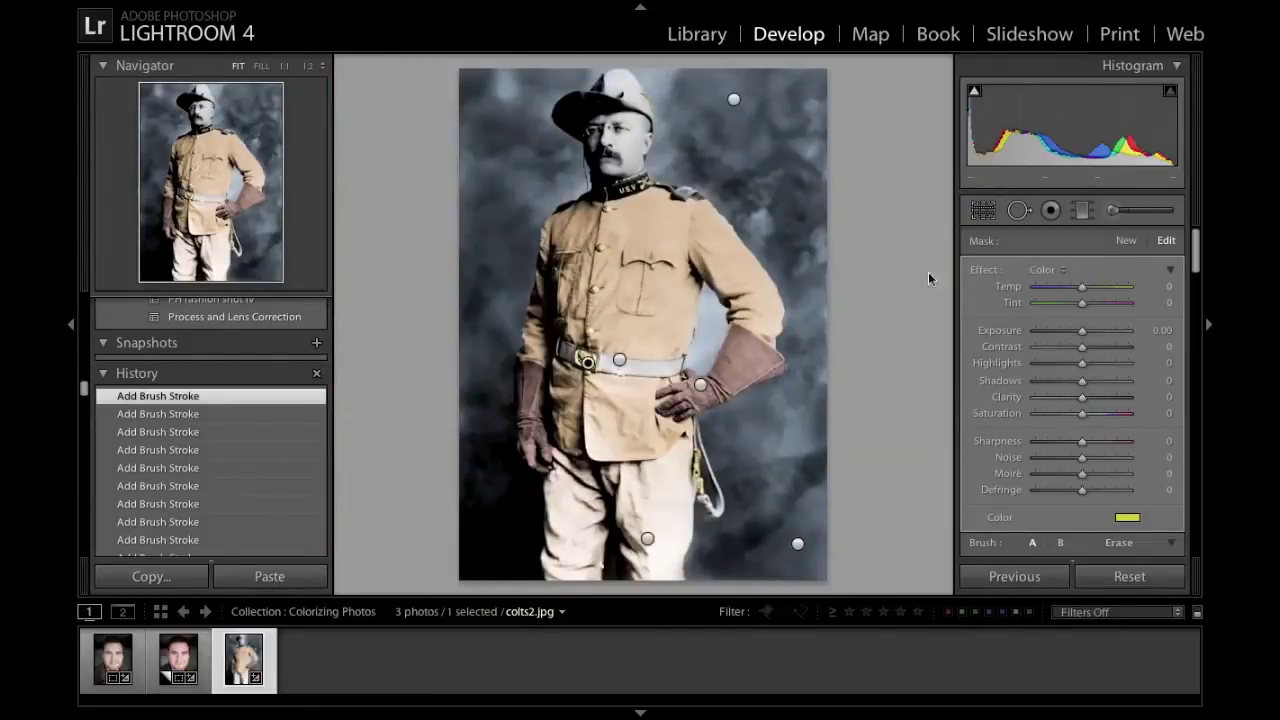
- Start a new brush mask in the saved deep blue colour and paint the soldier's shoulder strap
{"action": "left_click", "coordinate": [1126, 241]}
{"action": "key", "text": "z"}
{"action": "left_click", "coordinate": [1127, 517]}
{"action": "left_click", "coordinate": [967, 546]}
{"action": "left_click", "coordinate": [938, 493]}
{"action": "mouse_move", "coordinate": [716, 370]}
{"action": "left_mouse_down"}
{"action": "mouse_move", "coordinate": [667, 370]}
{"action": "mouse_move", "coordinate": [672, 349]}
{"action": "mouse_move", "coordinate": [712, 357]}
{"action": "mouse_move", "coordinate": [719, 373]}
{"action": "mouse_move", "coordinate": [680, 379]}
{"action": "mouse_move", "coordinate": [739, 344]}
{"action": "mouse_move", "coordinate": [780, 389]}
{"action": "mouse_move", "coordinate": [740, 379]}
{"action": "left_mouse_up"}
- Paint the collar and neckerchief blue, erasing the blue from the U.S.V lettering and the crossed insignia
{"action": "mouse_move", "coordinate": [641, 335]}
{"action": "left_mouse_down"}
{"action": "mouse_move", "coordinate": [539, 317]}
{"action": "mouse_move", "coordinate": [478, 330]}
{"action": "mouse_move", "coordinate": [444, 313]}
{"action": "mouse_move", "coordinate": [493, 293]}
{"action": "mouse_move", "coordinate": [494, 279]}
{"action": "mouse_move", "coordinate": [499, 338]}
{"action": "mouse_move", "coordinate": [452, 341]}
{"action": "mouse_move", "coordinate": [507, 318]}
{"action": "mouse_move", "coordinate": [495, 251]}
{"action": "mouse_move", "coordinate": [386, 297]}
{"action": "mouse_move", "coordinate": [421, 277]}
{"action": "left_mouse_up"}
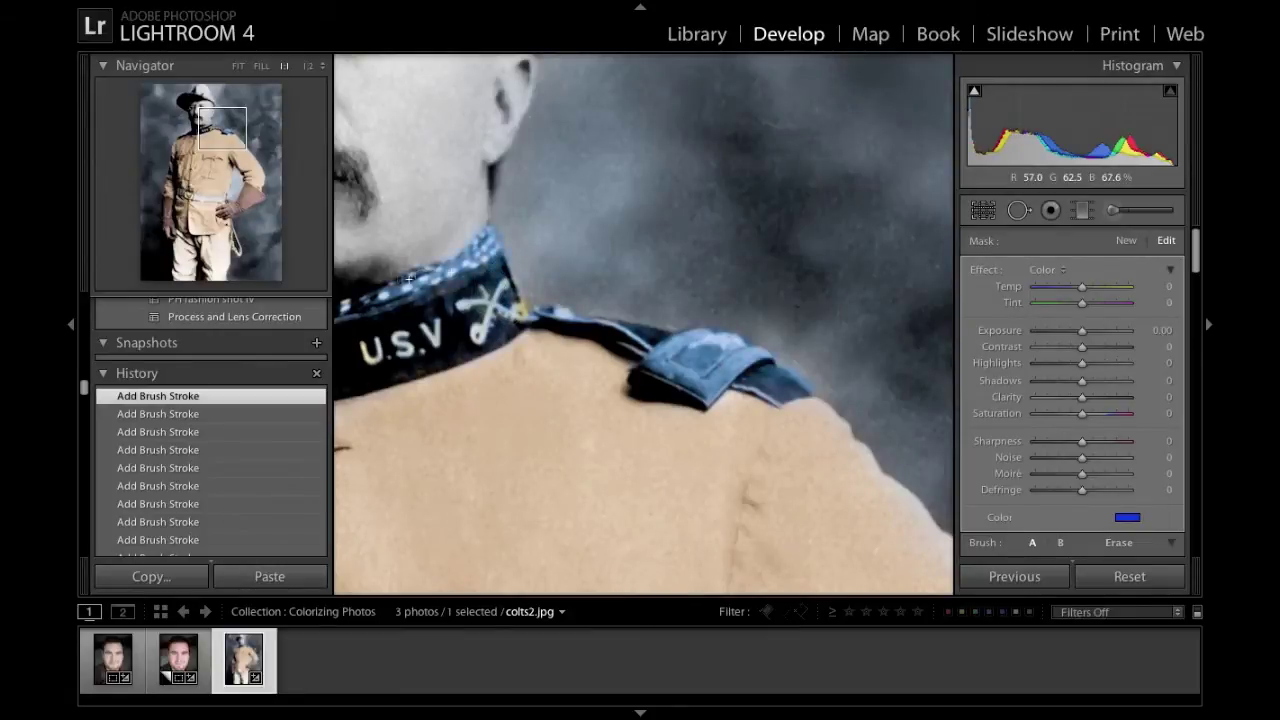
{"action": "left_click_drag", "start_coordinate": [378, 316], "coordinate": [758, 327]}
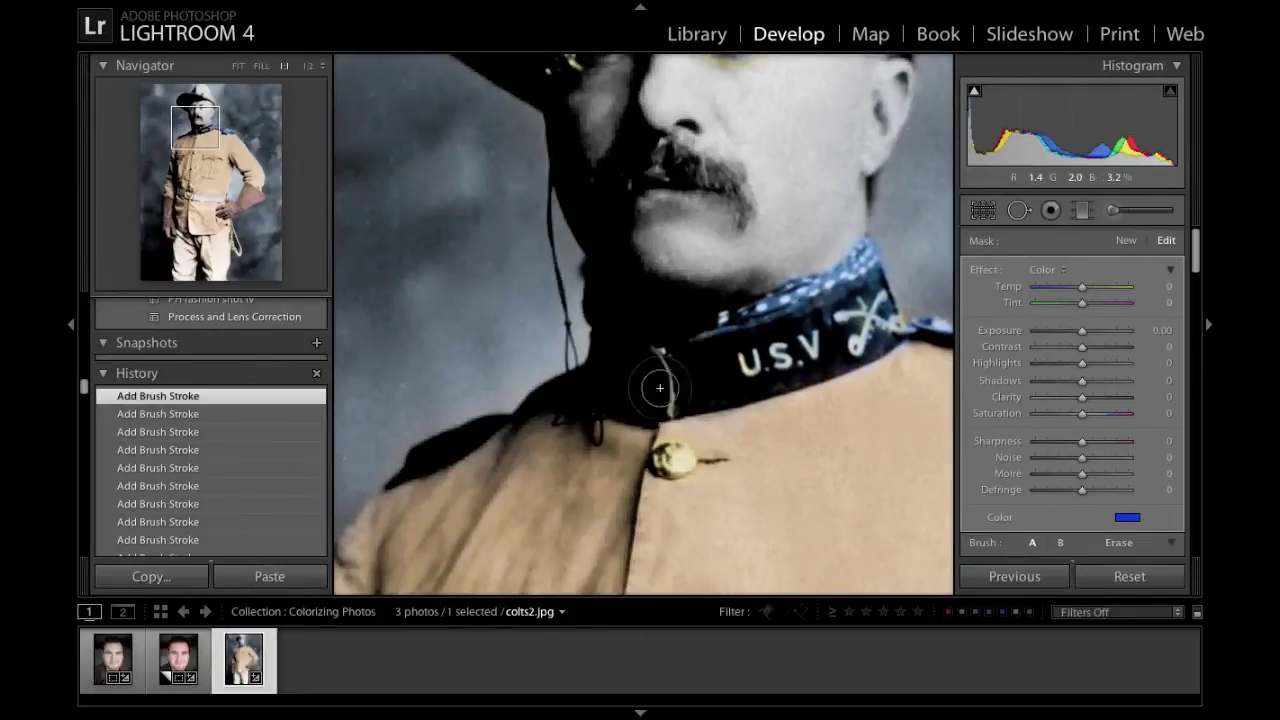
{"action": "left_click_drag", "start_coordinate": [846, 351], "coordinate": [678, 314]}
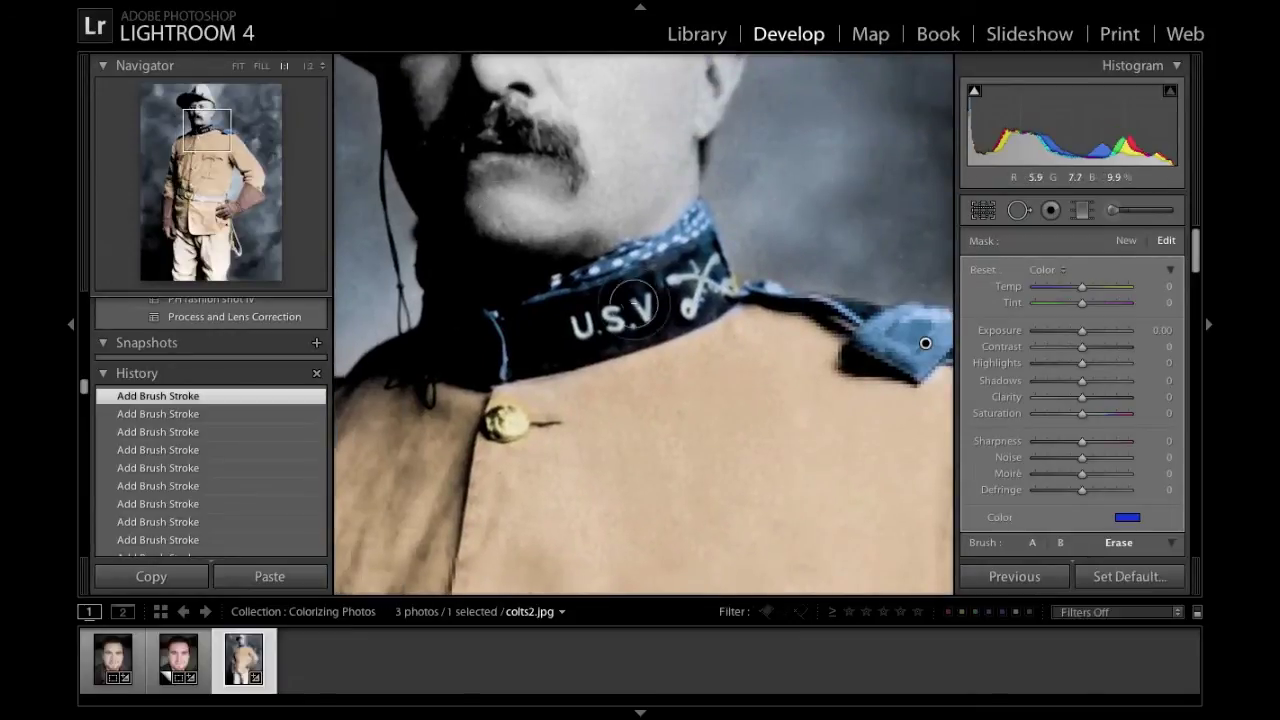
{"action": "mouse_move", "coordinate": [573, 320]}
{"action": "left_mouse_down"}
{"action": "mouse_move", "coordinate": [603, 333]}
{"action": "mouse_move", "coordinate": [605, 314]}
{"action": "mouse_move", "coordinate": [630, 328]}
{"action": "mouse_move", "coordinate": [636, 305]}
{"action": "mouse_move", "coordinate": [676, 282]}
{"action": "mouse_move", "coordinate": [733, 293]}
{"action": "left_mouse_up"}
{"action": "mouse_move", "coordinate": [623, 312]}
{"action": "left_mouse_down"}
{"action": "mouse_move", "coordinate": [611, 311]}
{"action": "mouse_move", "coordinate": [635, 297]}
{"action": "left_mouse_up"}
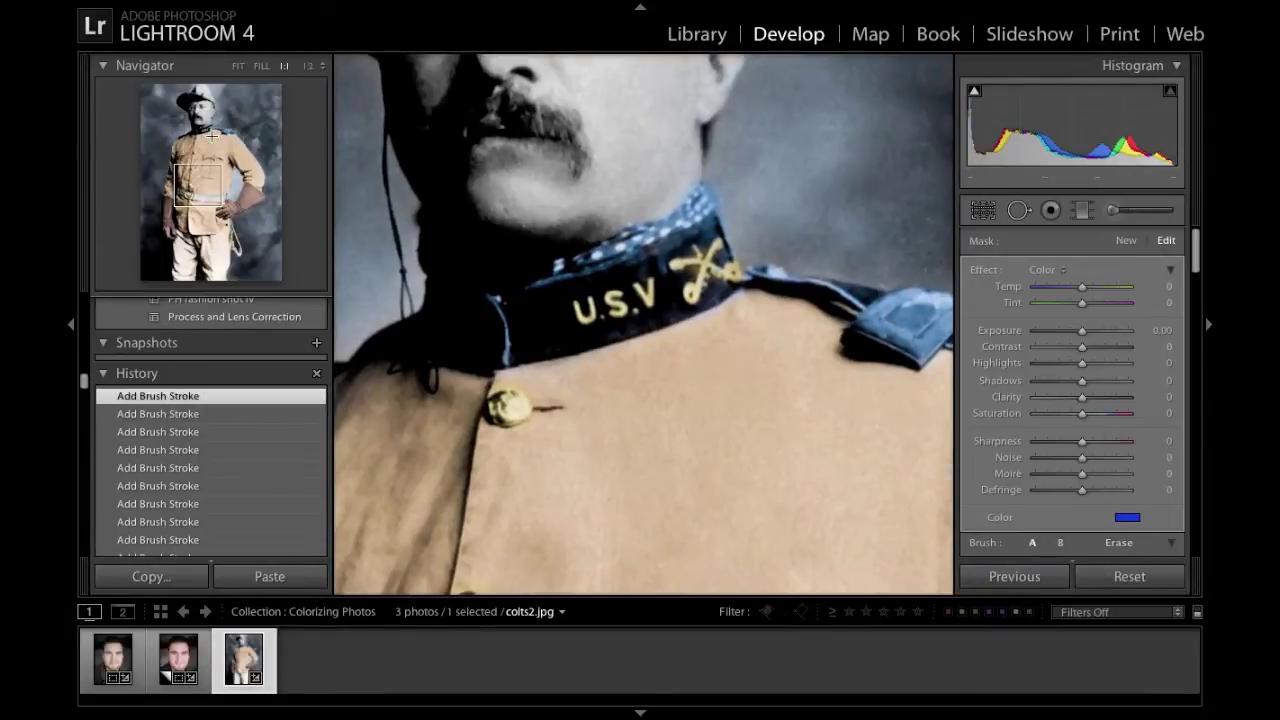
- Paint the belt blue on both sides of the yellow buckle
{"action": "key", "text": "z"}
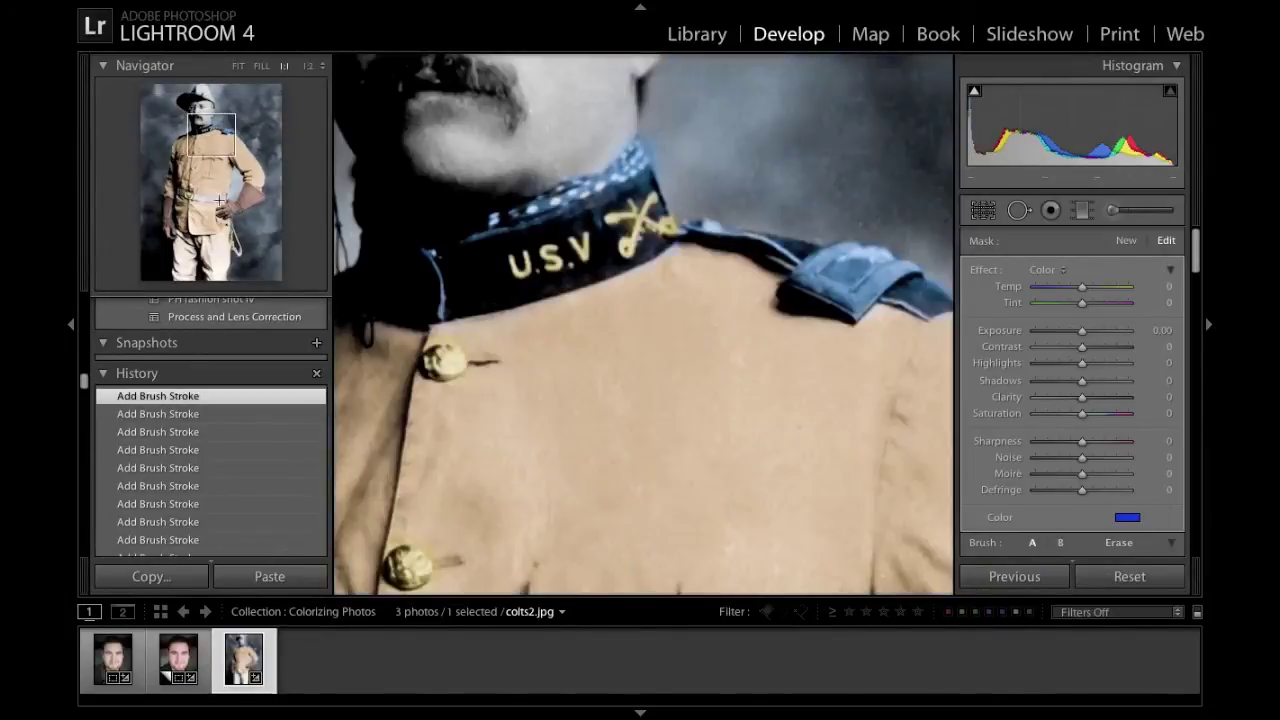
{"action": "left_click", "coordinate": [208, 198]}
{"action": "mouse_move", "coordinate": [488, 307]}
{"action": "left_mouse_down"}
{"action": "mouse_move", "coordinate": [793, 339]}
{"action": "mouse_move", "coordinate": [760, 331]}
{"action": "mouse_move", "coordinate": [835, 330]}
{"action": "mouse_move", "coordinate": [877, 297]}
{"action": "left_mouse_up"}
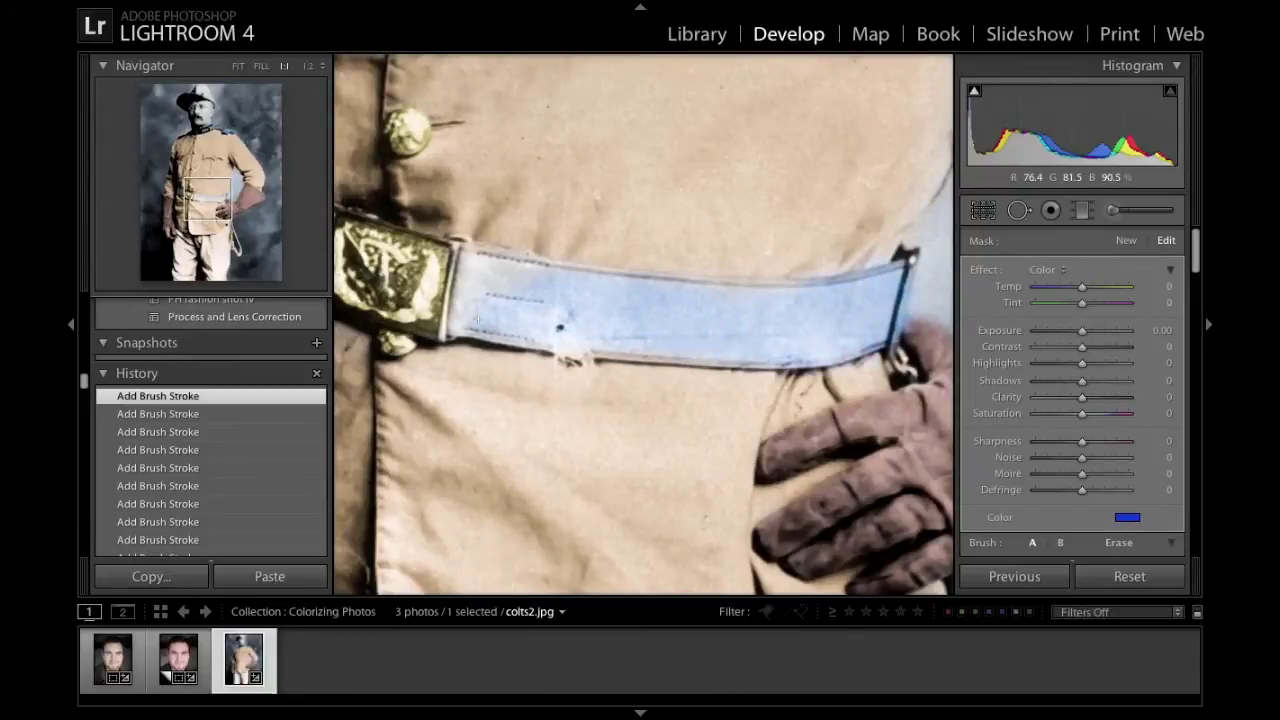
{"action": "left_click_drag", "start_coordinate": [559, 326], "coordinate": [571, 343]}
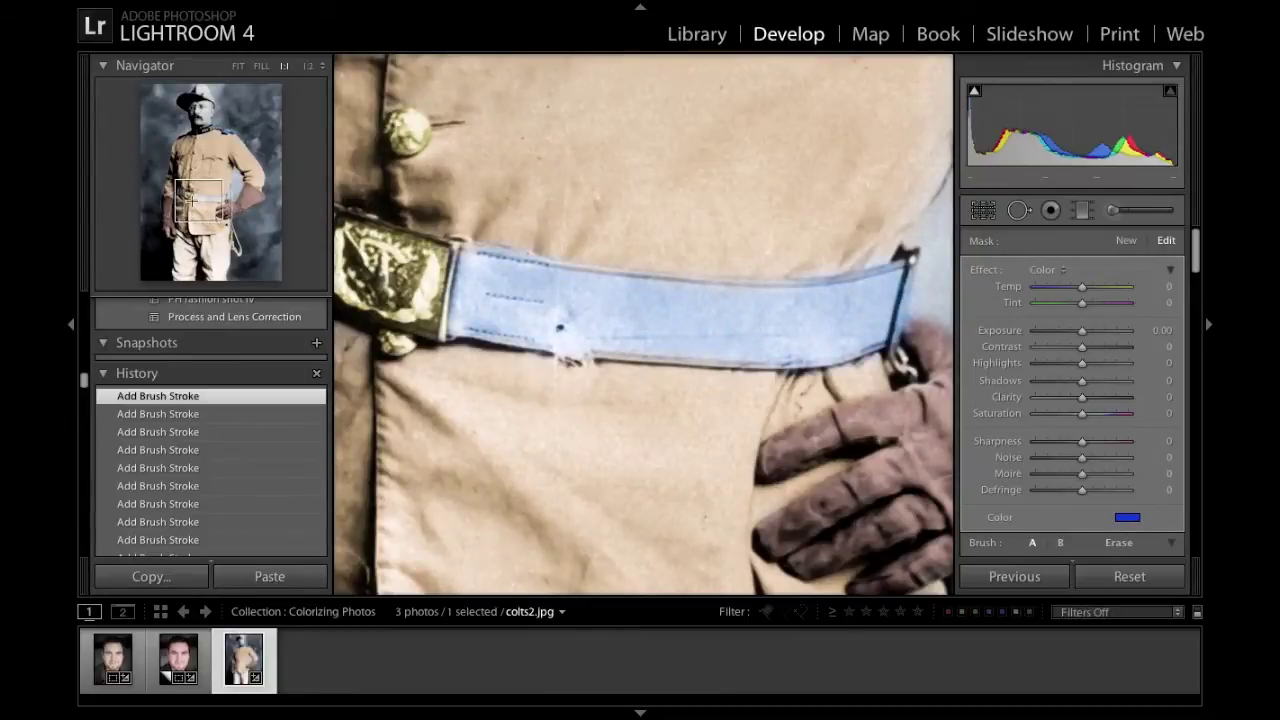
{"action": "left_click_drag", "start_coordinate": [194, 202], "coordinate": [187, 198]}
{"action": "left_click_drag", "start_coordinate": [550, 226], "coordinate": [579, 257]}
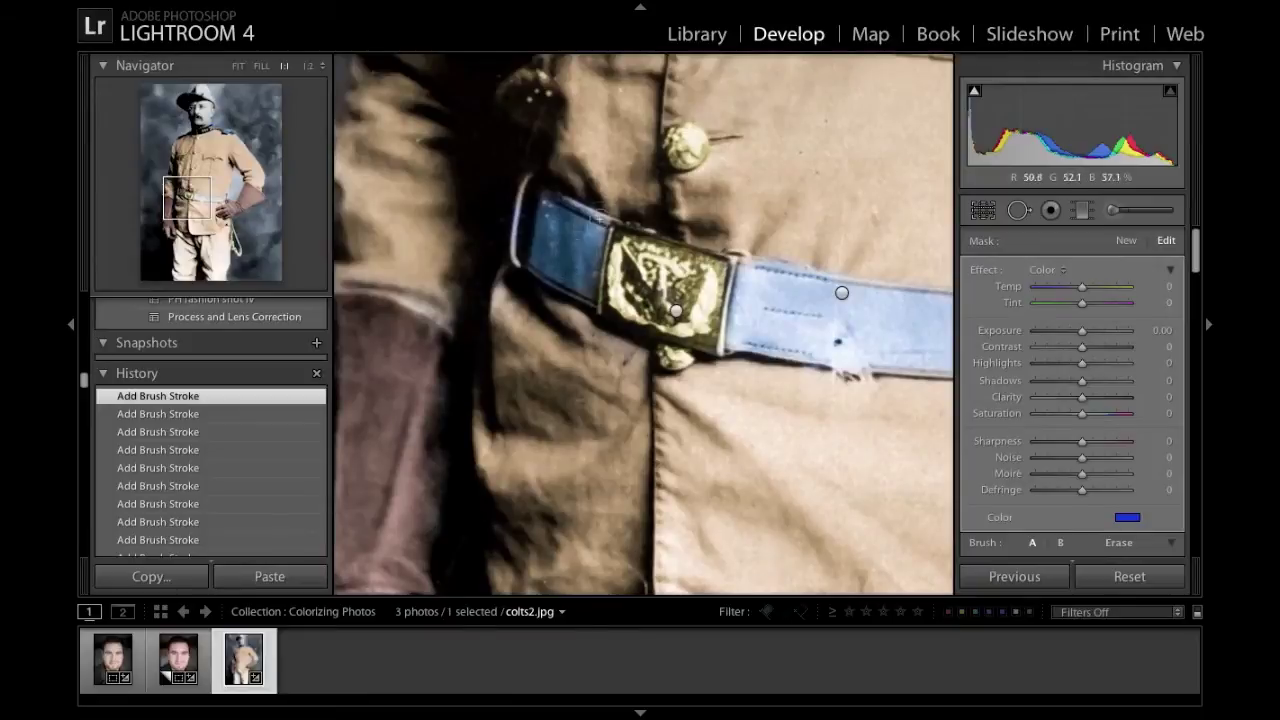
- Paint the hanging strap below the gloved hand blue, including its looped end beneath the yellow clasps
{"action": "key", "text": "z"}
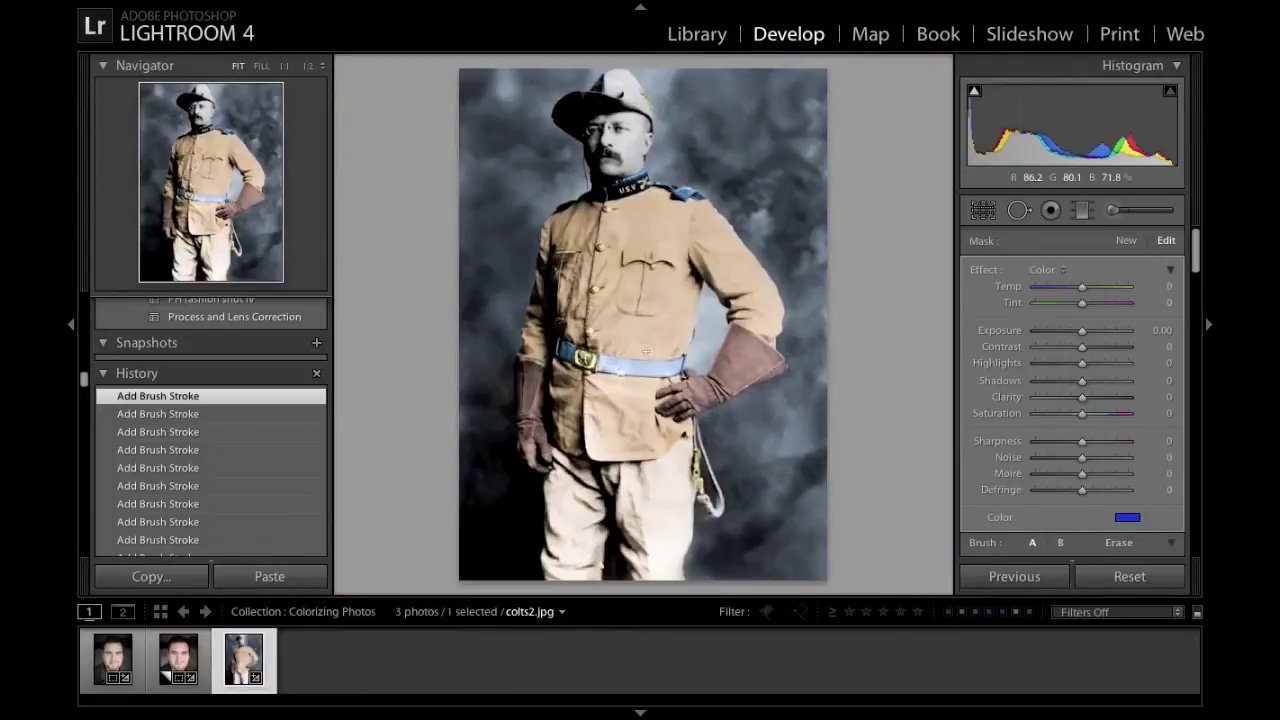
{"action": "left_click", "coordinate": [696, 461]}
{"action": "left_click_drag", "start_coordinate": [638, 120], "coordinate": [648, 260]}
{"action": "left_click_drag", "start_coordinate": [654, 142], "coordinate": [713, 361]}
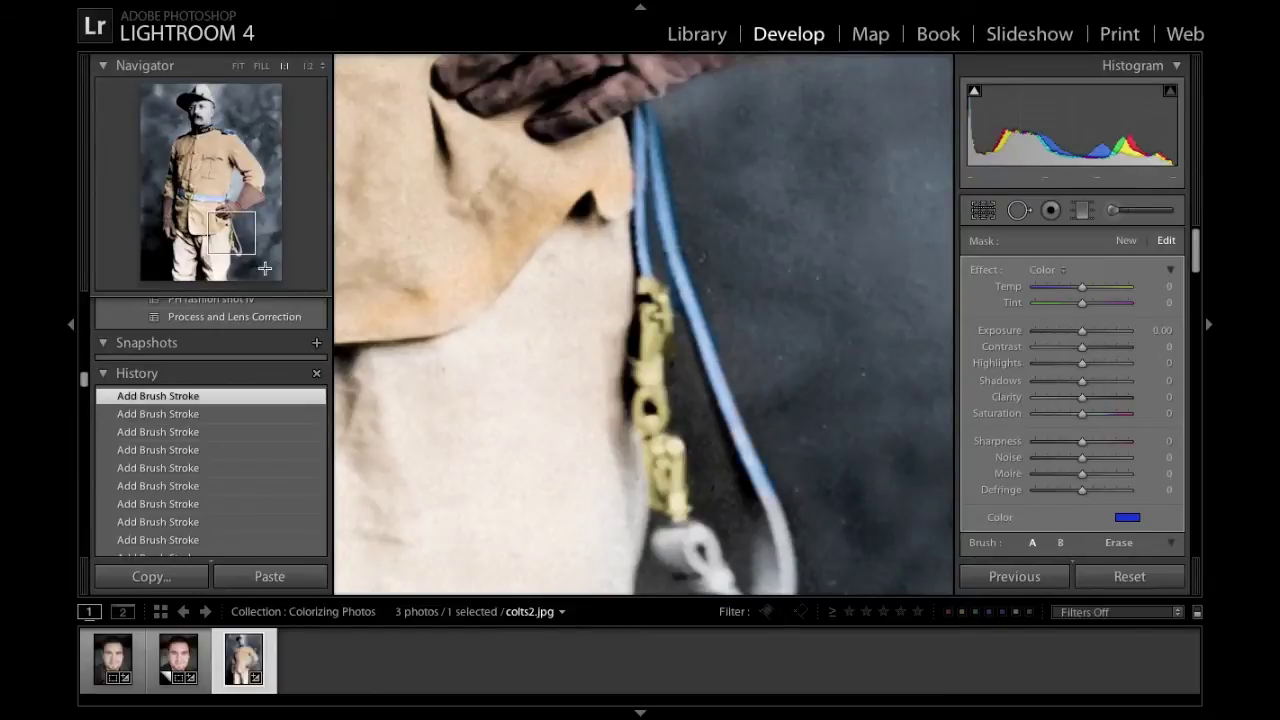
{"action": "left_click", "coordinate": [237, 243]}
{"action": "mouse_move", "coordinate": [660, 286]}
{"action": "left_mouse_down"}
{"action": "mouse_move", "coordinate": [711, 472]}
{"action": "mouse_move", "coordinate": [662, 490]}
{"action": "mouse_move", "coordinate": [586, 396]}
{"action": "mouse_move", "coordinate": [648, 447]}
{"action": "left_mouse_up"}
{"action": "key", "text": "z"}
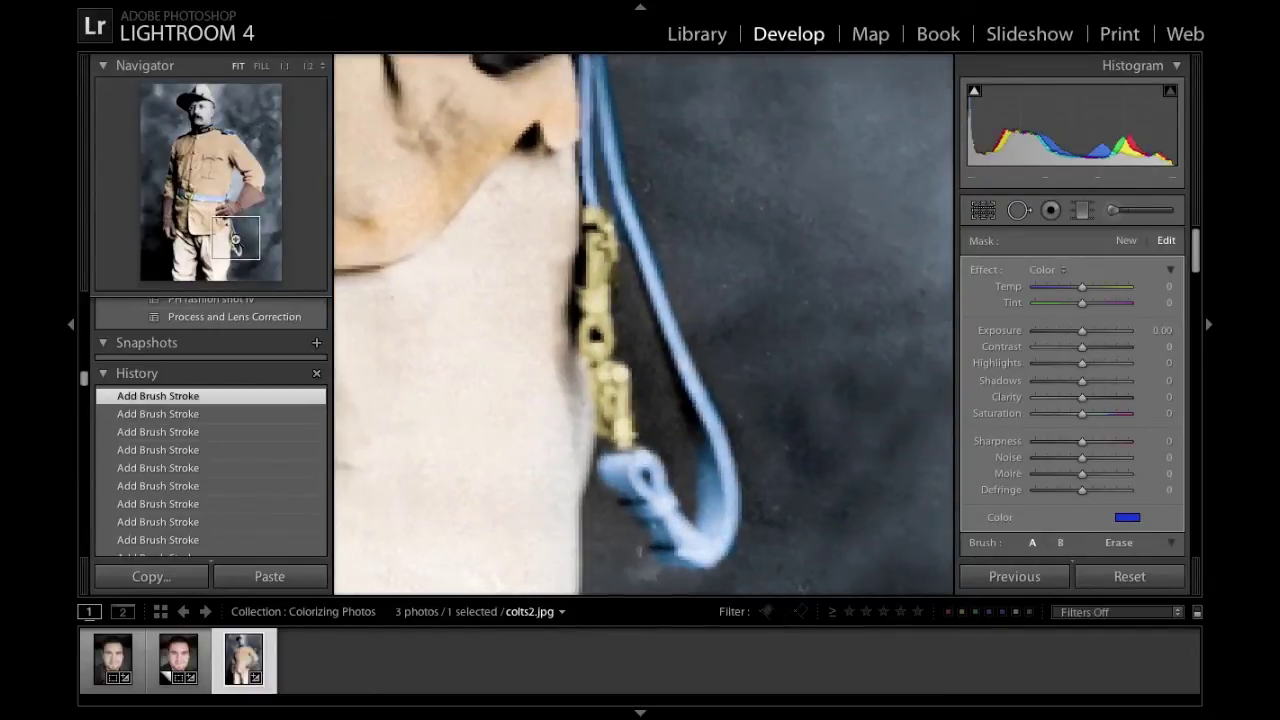
- Check the jacket mask's colour, start a new brush mask at hue 45 and saturation 65%, and paint the hat
{"action": "left_click", "coordinate": [620, 361]}
{"action": "left_click", "coordinate": [1127, 517]}
{"action": "left_click", "coordinate": [1126, 240]}
{"action": "left_click", "coordinate": [1127, 517]}
{"action": "left_click", "coordinate": [783, 621]}
{"action": "type", "text": "45"}
{"action": "left_click", "coordinate": [1065, 621]}
{"action": "type", "text": "65"}
{"action": "left_click", "coordinate": [749, 478]}
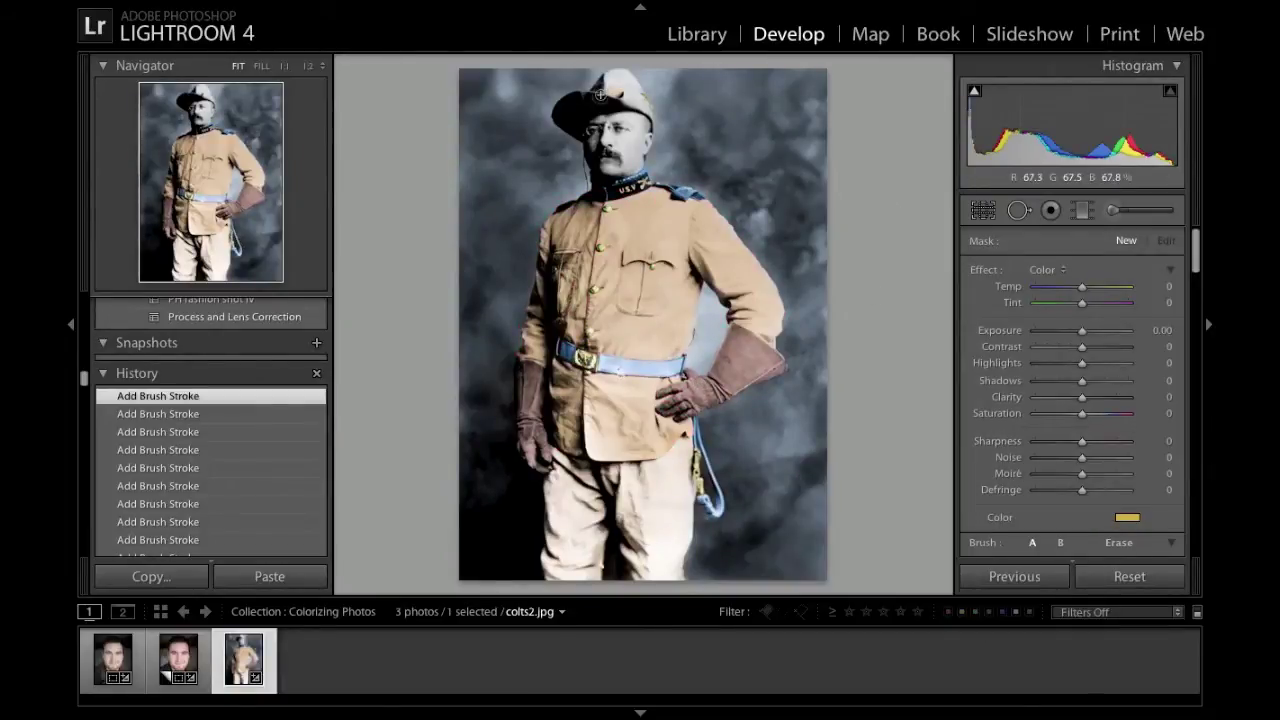
{"action": "key", "text": "z"}
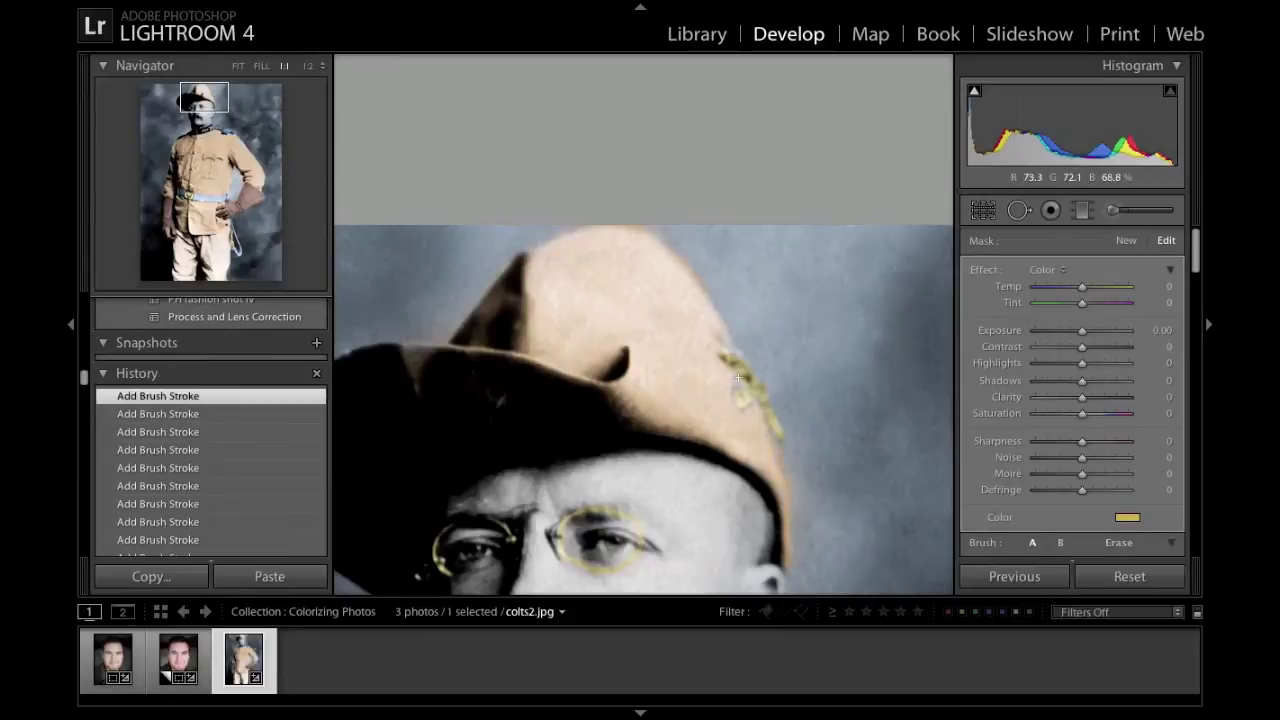
{"action": "key", "text": "z"}
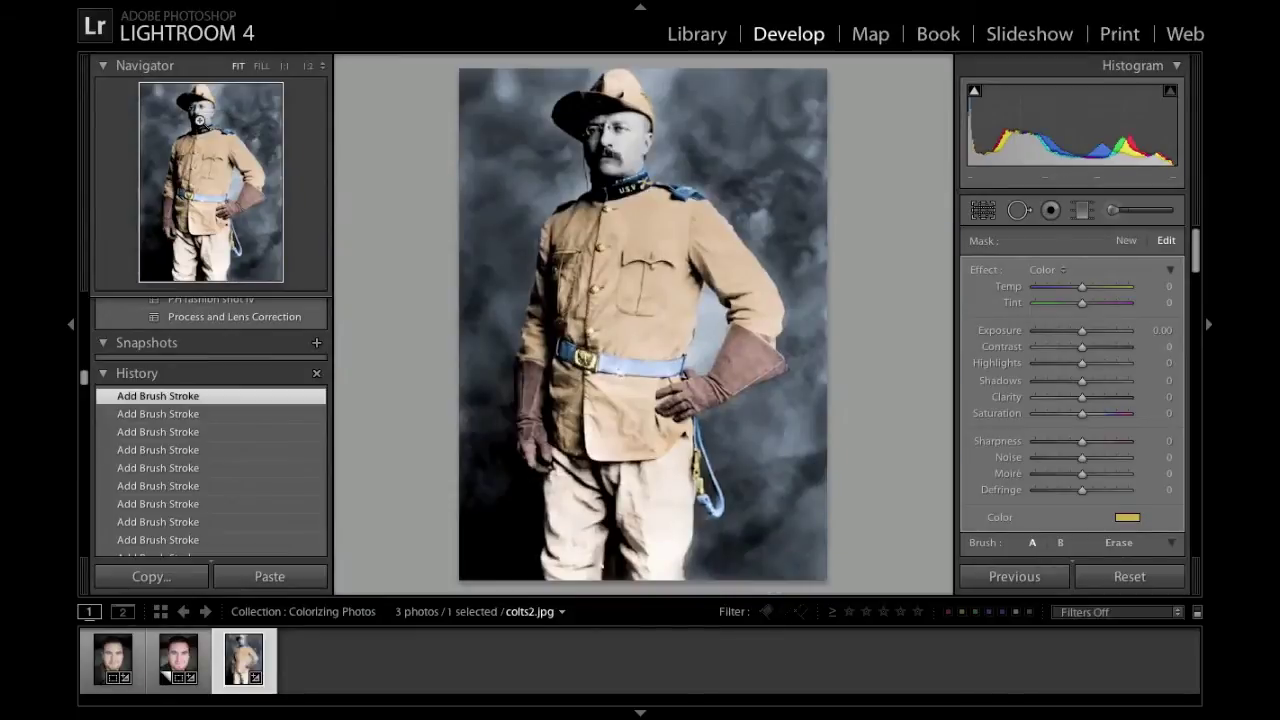
- Set the hat mask's colour to hue 43 and saturation 74%
{"action": "key", "text": "z"}
{"action": "left_click", "coordinate": [1132, 519]}
{"action": "left_click_drag", "start_coordinate": [798, 573], "coordinate": [808, 626]}
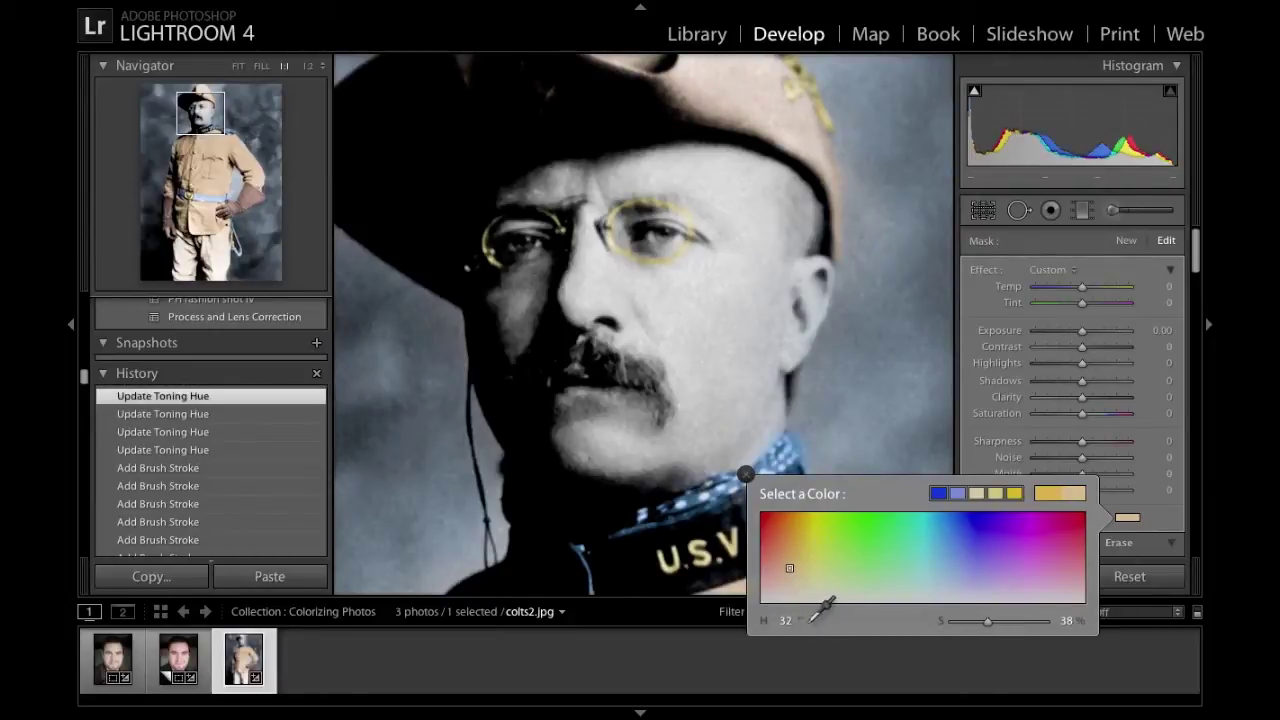
{"action": "left_click", "coordinate": [785, 621]}
{"action": "type", "text": "43"}
{"action": "left_click", "coordinate": [1071, 620]}
{"action": "type", "text": "74"}
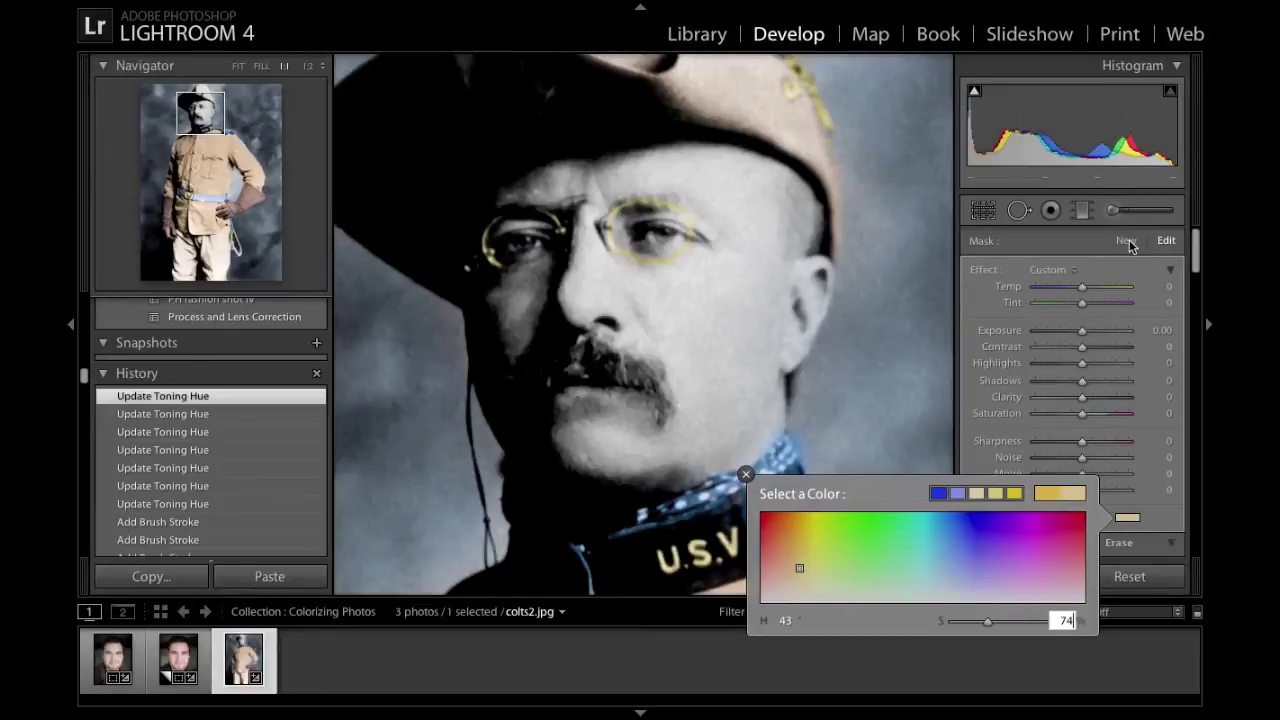
- Start a new brush mask in a skin tone of hue 25 and saturation 37%, and paint the soldier's face and ear
{"action": "left_click", "coordinate": [1126, 242]}
{"action": "left_click", "coordinate": [1127, 518]}
{"action": "left_click", "coordinate": [788, 569]}
{"action": "left_click", "coordinate": [746, 476]}
{"action": "left_click_drag", "start_coordinate": [702, 428], "coordinate": [571, 415]}
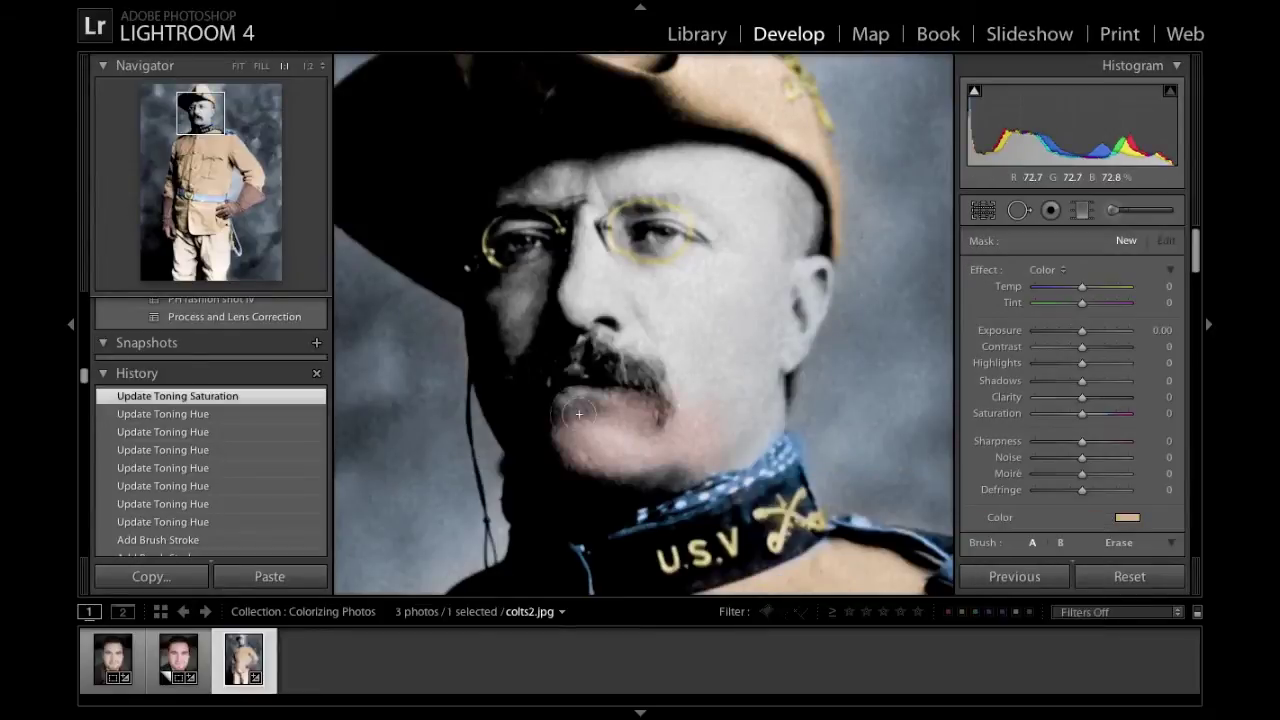
{"action": "left_click_drag", "start_coordinate": [590, 241], "coordinate": [586, 236]}
{"action": "left_click_drag", "start_coordinate": [720, 284], "coordinate": [725, 281]}
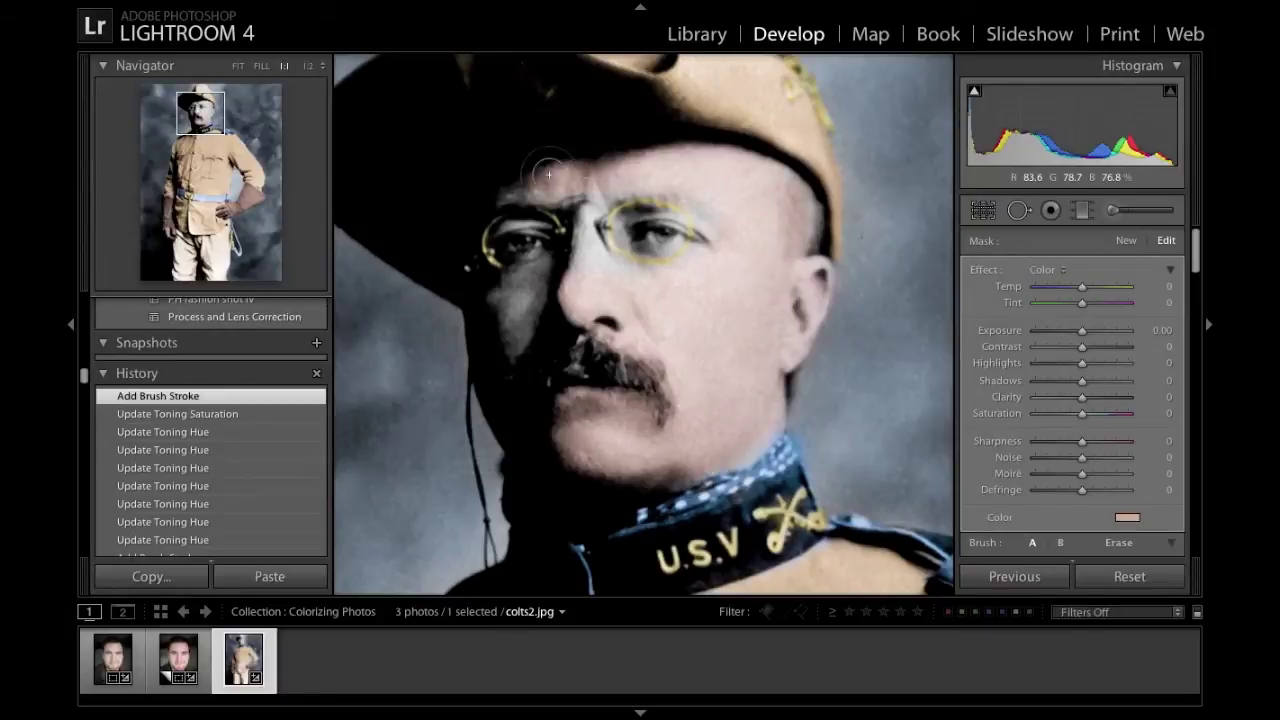
{"action": "mouse_move", "coordinate": [518, 317]}
{"action": "left_mouse_down"}
{"action": "mouse_move", "coordinate": [520, 280]}
{"action": "mouse_move", "coordinate": [541, 286]}
{"action": "left_mouse_up"}
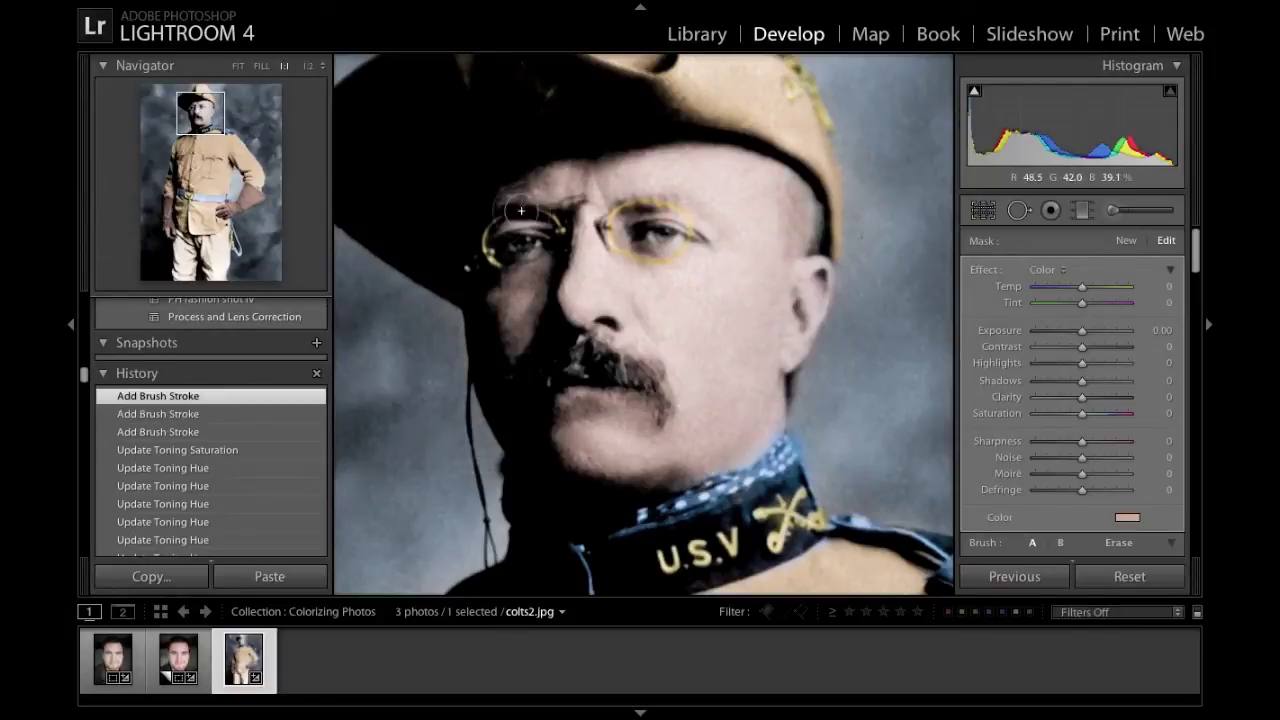
{"action": "left_click", "coordinate": [205, 149]}
{"action": "left_click", "coordinate": [207, 161]}
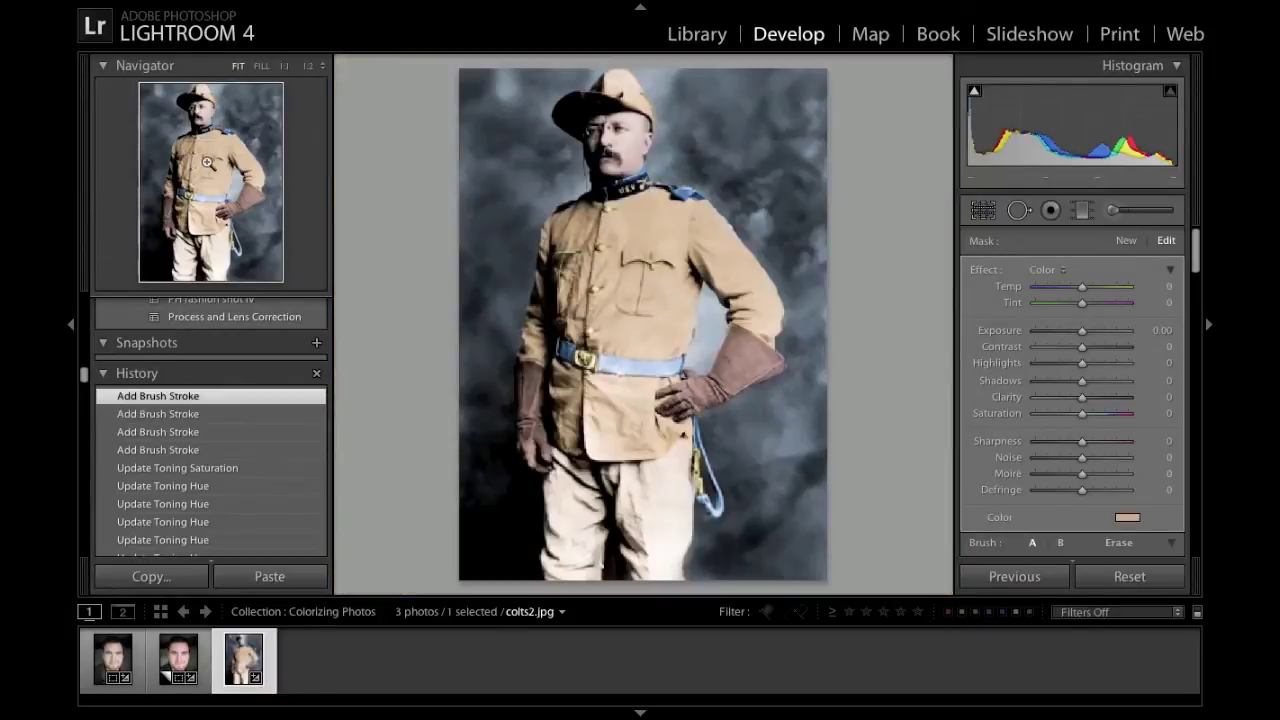
- Start a new light blue brush mask at hue 215 and saturation 39%, and paint the irises of both eyes
{"action": "left_click", "coordinate": [199, 108]}
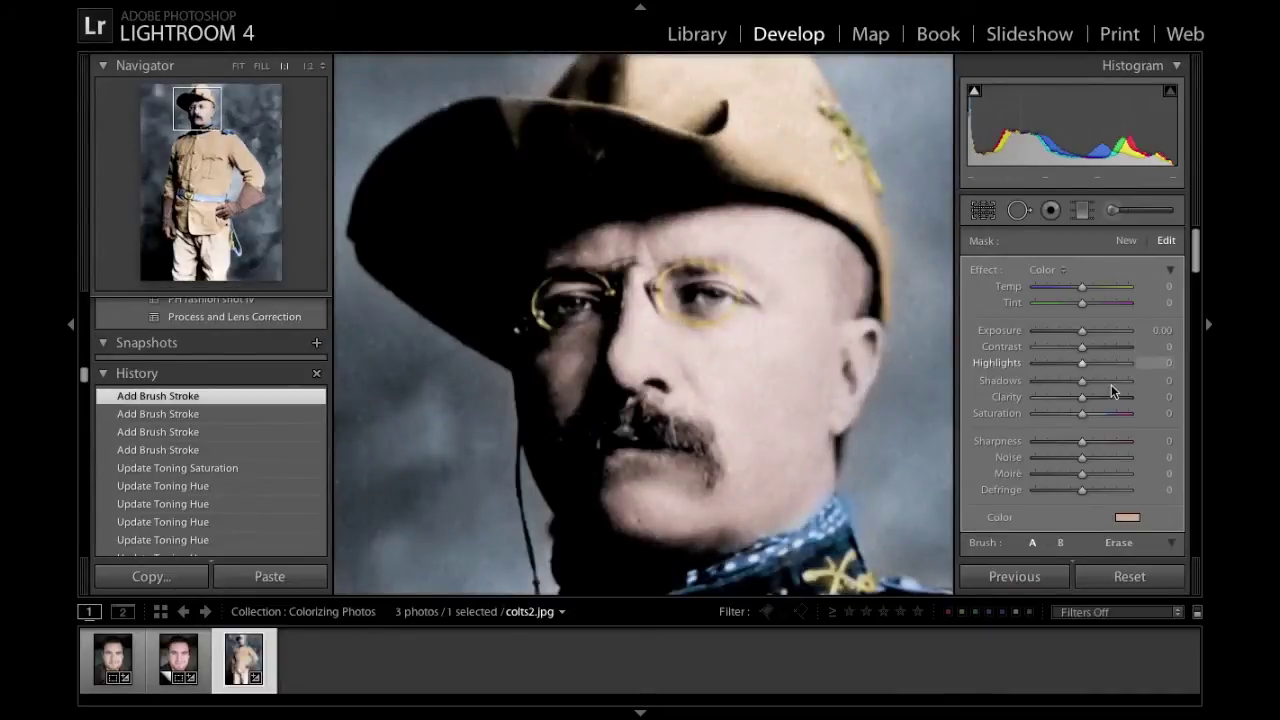
{"action": "left_click", "coordinate": [1127, 518]}
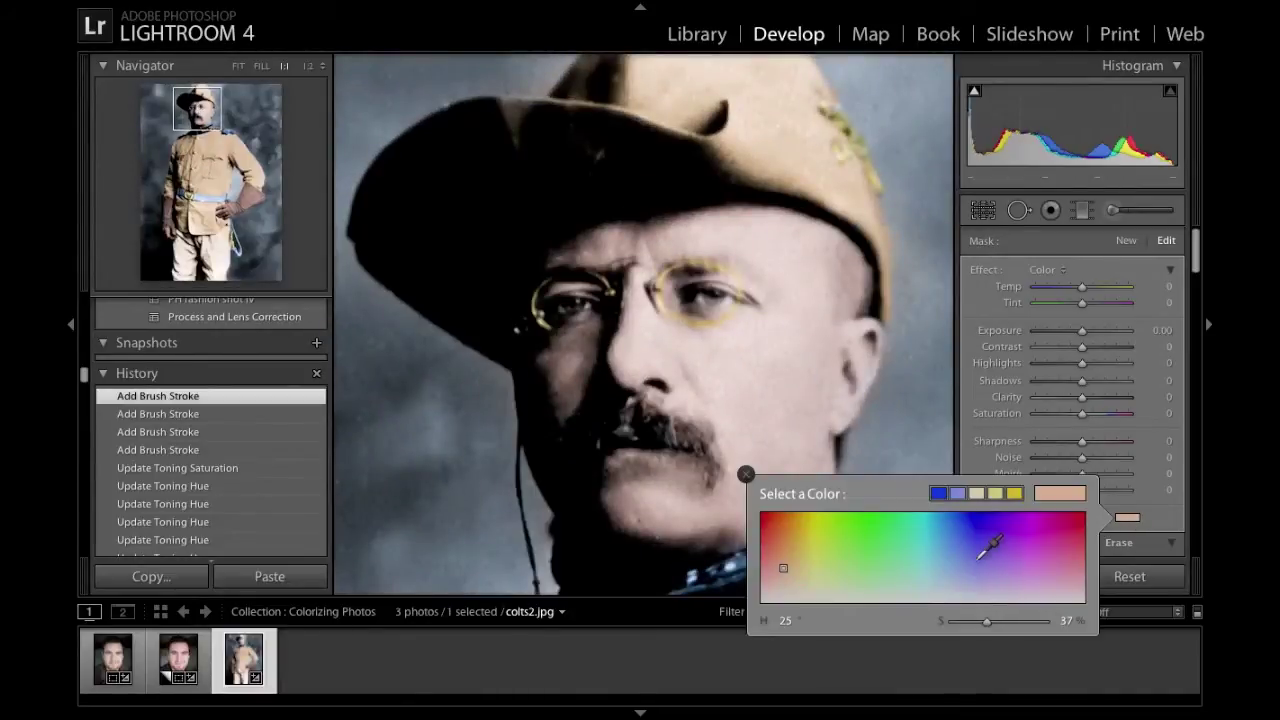
{"action": "left_click", "coordinate": [746, 475]}
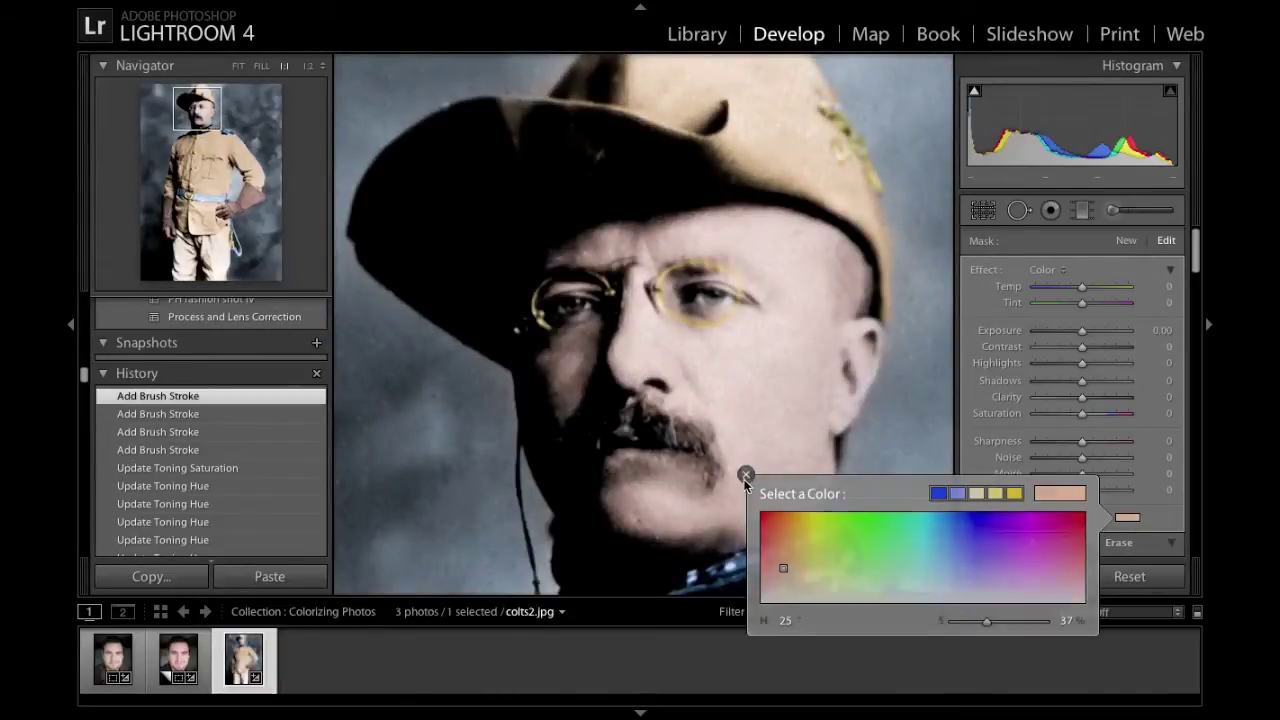
{"action": "left_click", "coordinate": [1126, 241]}
{"action": "left_click", "coordinate": [1127, 518]}
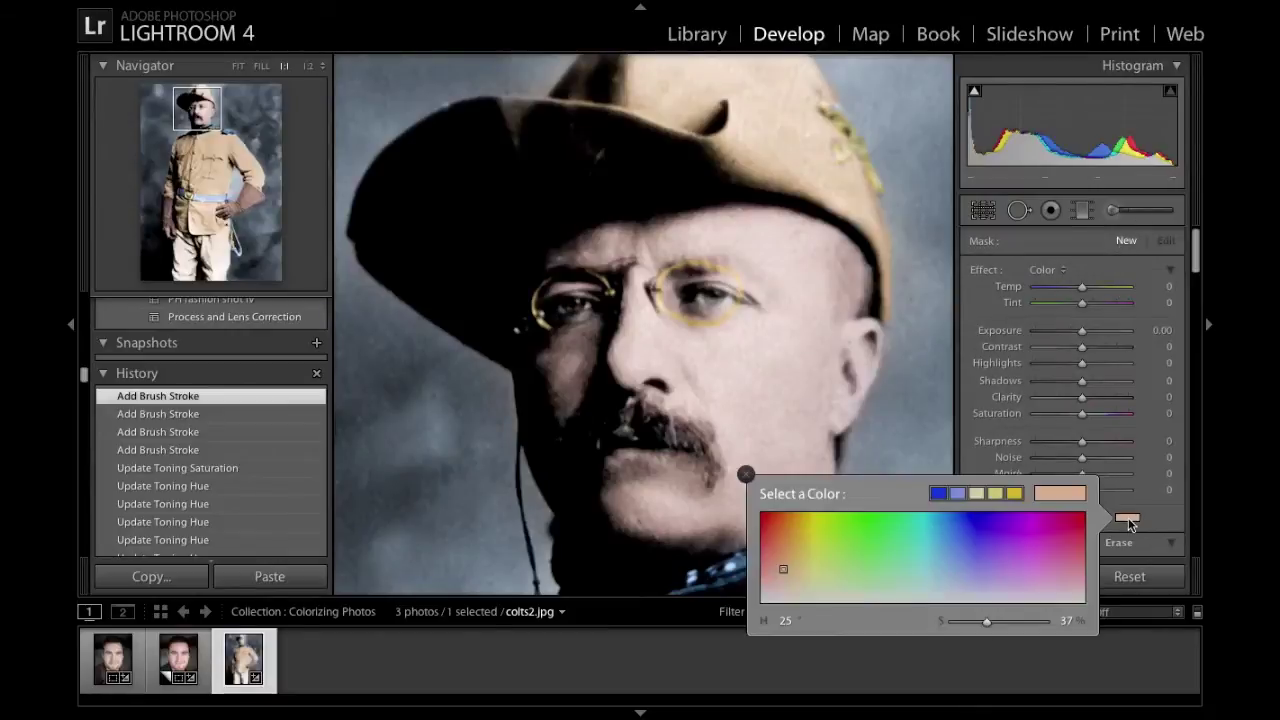
{"action": "left_click_drag", "start_coordinate": [955, 537], "coordinate": [954, 566]}
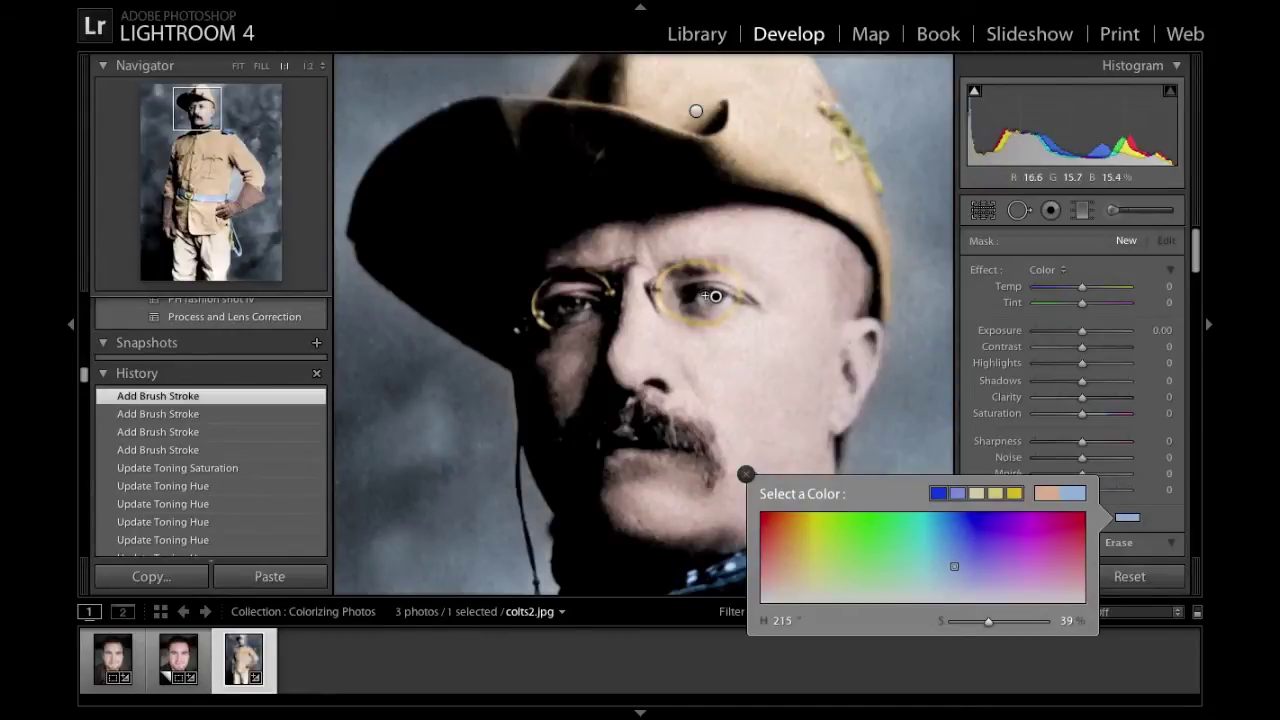
{"action": "left_click_drag", "start_coordinate": [706, 296], "coordinate": [718, 298]}
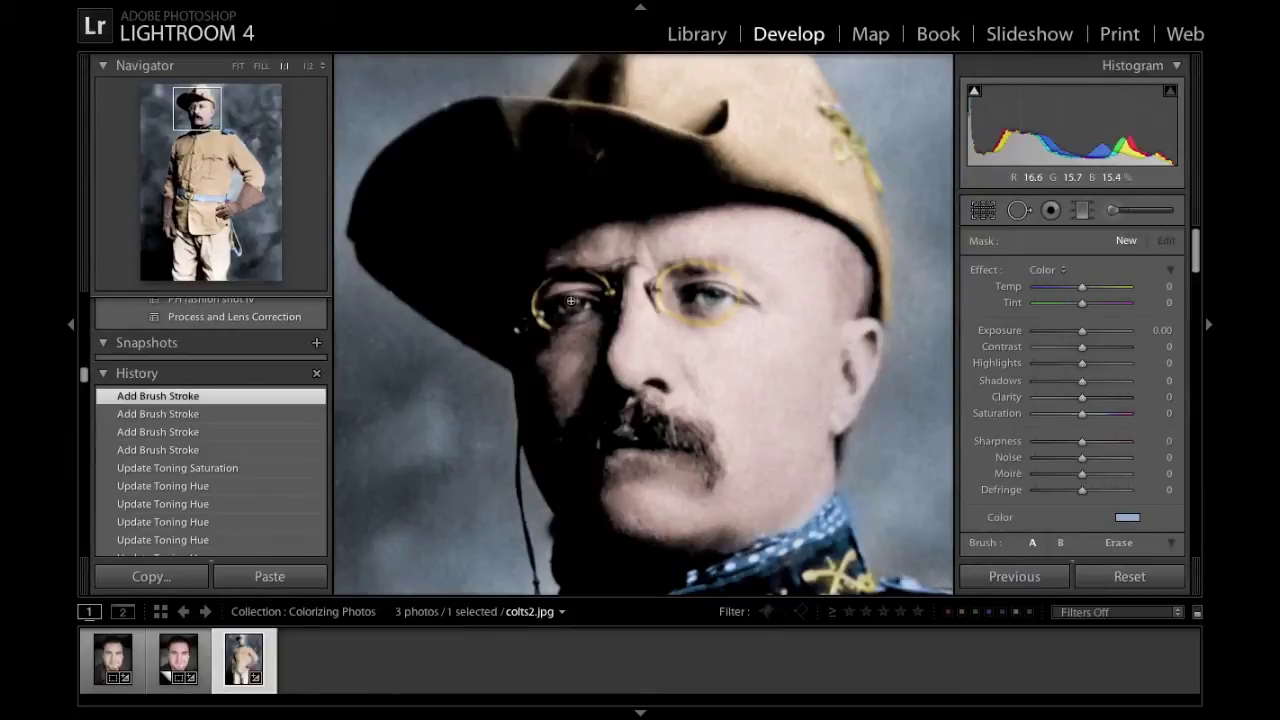
{"action": "left_click_drag", "start_coordinate": [571, 301], "coordinate": [580, 301]}
{"action": "left_click_drag", "start_coordinate": [578, 301], "coordinate": [573, 304]}
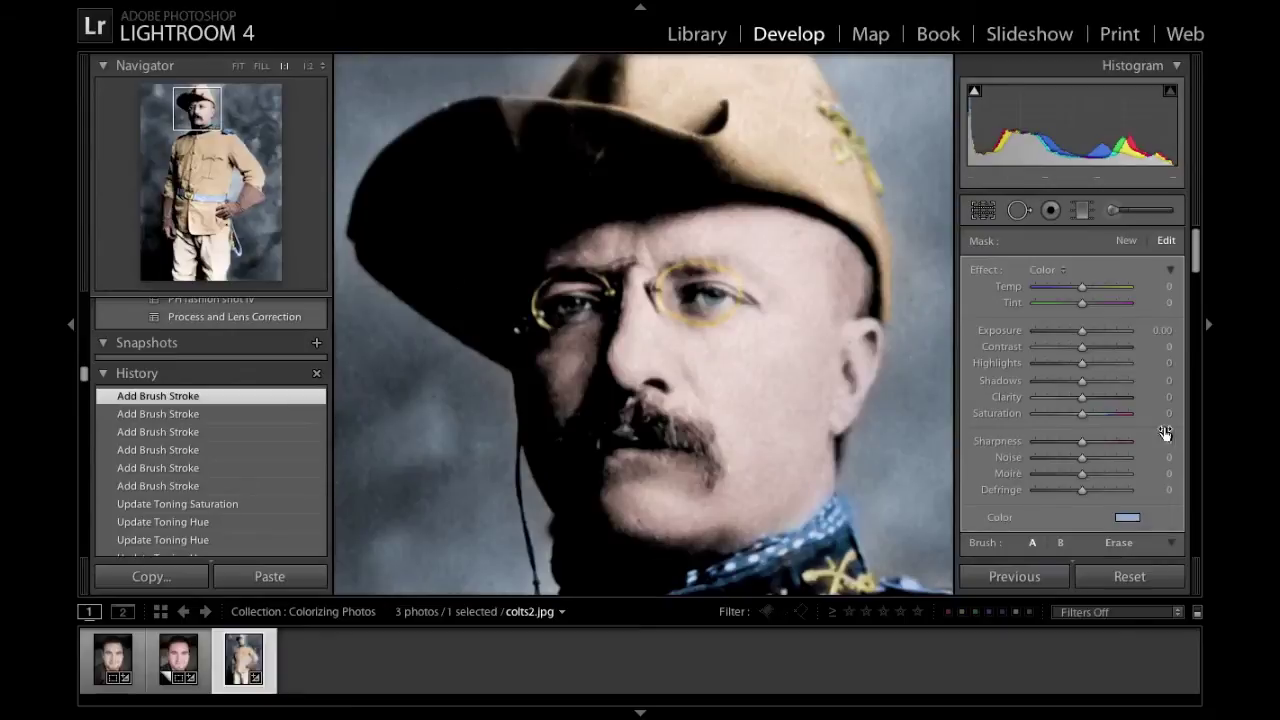
- Start a new brush mask in a light golden-brown colour and paint the hair between the hat and the ear
{"action": "left_click", "coordinate": [1126, 241]}
{"action": "left_click", "coordinate": [1127, 517]}
{"action": "left_click", "coordinate": [802, 579]}
{"action": "left_click", "coordinate": [746, 475]}
{"action": "left_click_drag", "start_coordinate": [856, 304], "coordinate": [861, 284]}
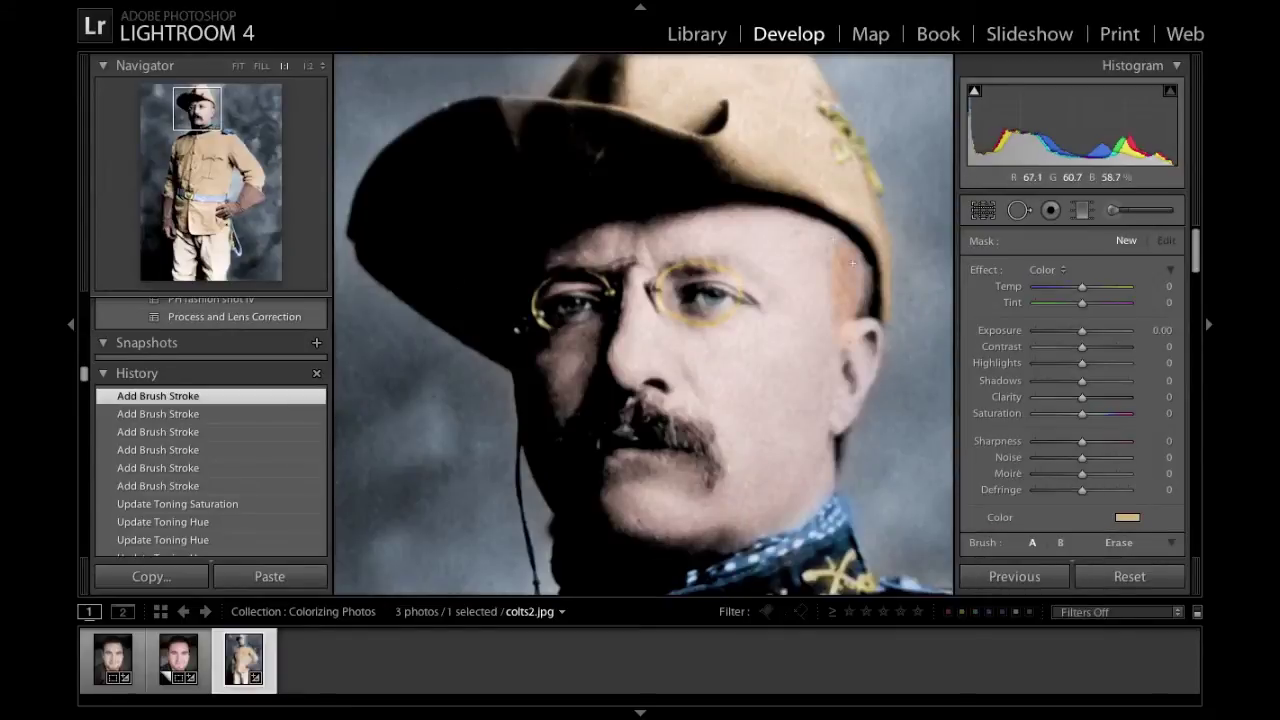
{"action": "left_click_drag", "start_coordinate": [857, 384], "coordinate": [842, 368]}
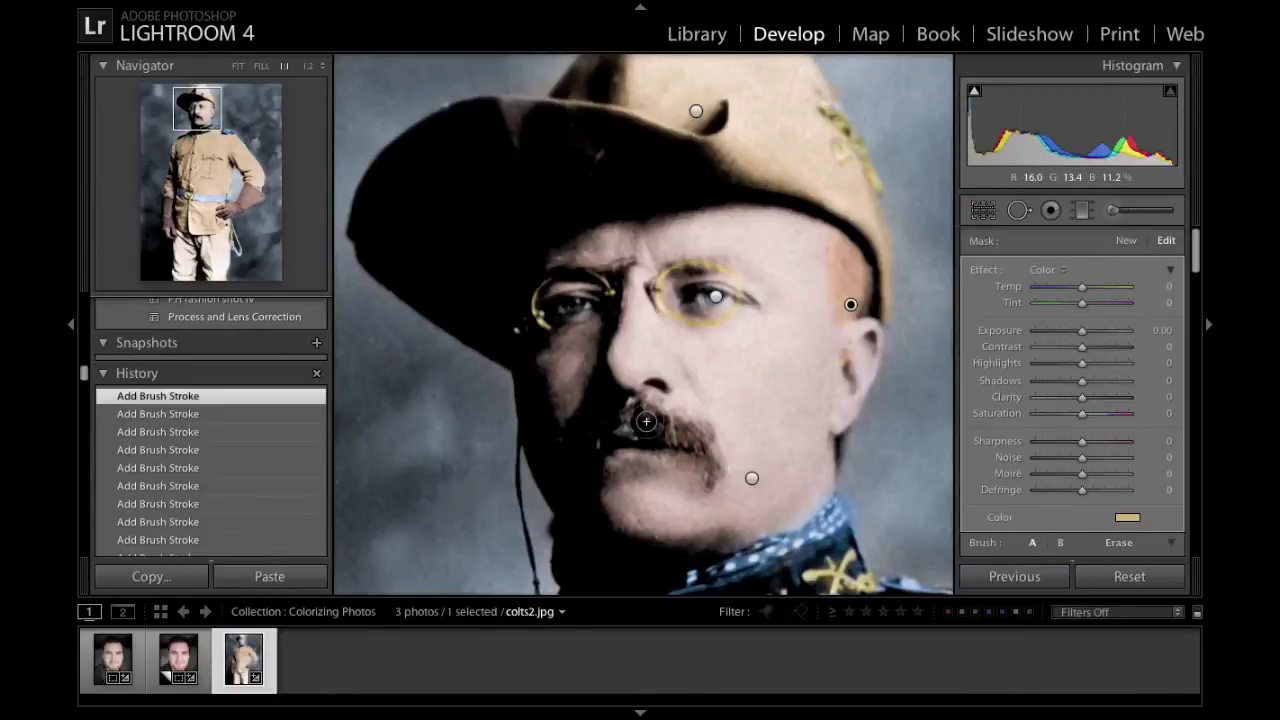
- Paint the moustache with the hair mask and erase the spill around its edges
{"action": "key", "text": "alt"}
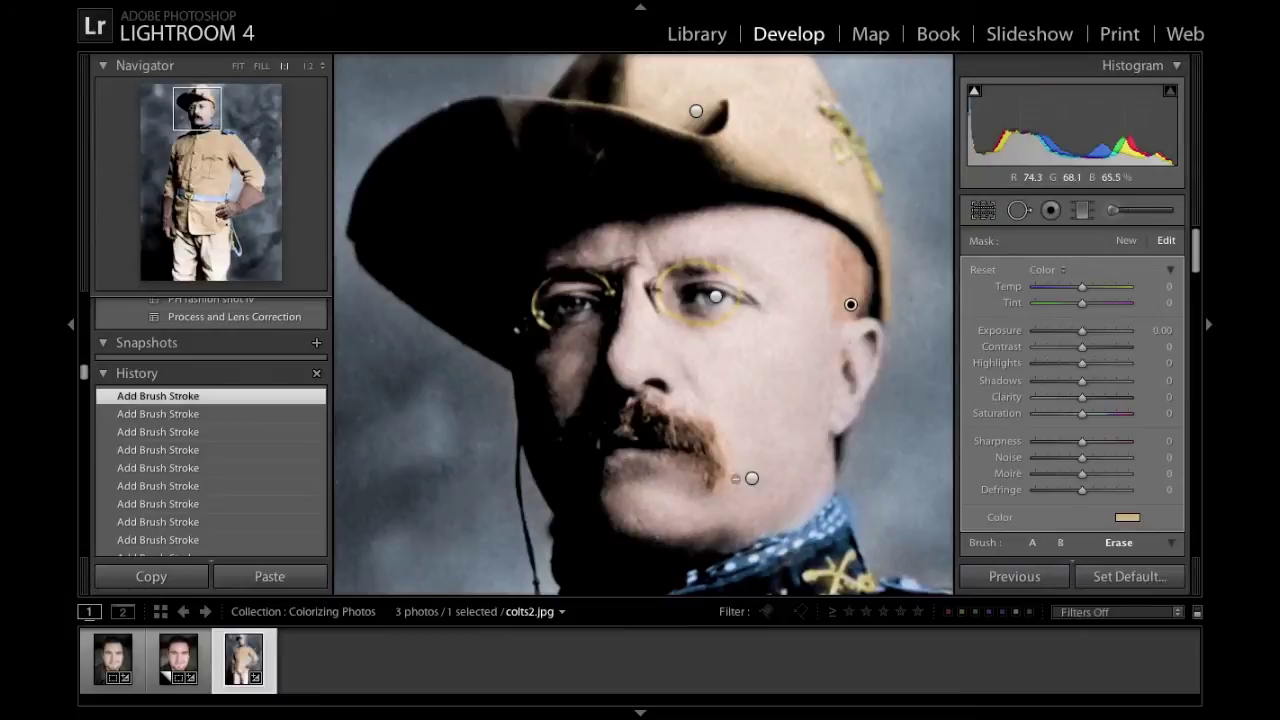
{"action": "left_click_drag", "start_coordinate": [703, 483], "coordinate": [728, 448]}
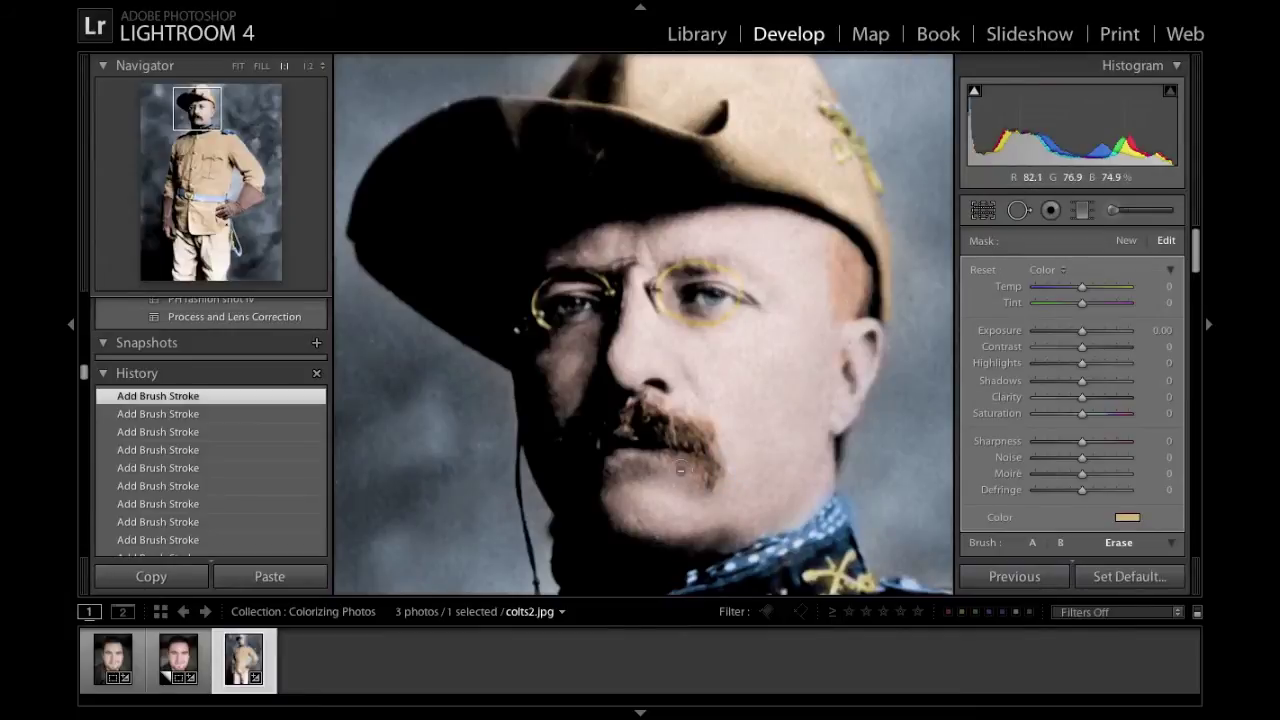
{"action": "key", "text": "alt"}
{"action": "left_click_drag", "start_coordinate": [843, 367], "coordinate": [838, 371]}
{"action": "key", "text": "alt"}
- Start a new brush mask, paint the lower lip, and set the mask to a pale pink of hue 15 and saturation 23%
{"action": "left_click", "coordinate": [1126, 240]}
{"action": "left_click", "coordinate": [1127, 517]}
{"action": "left_click", "coordinate": [786, 547]}
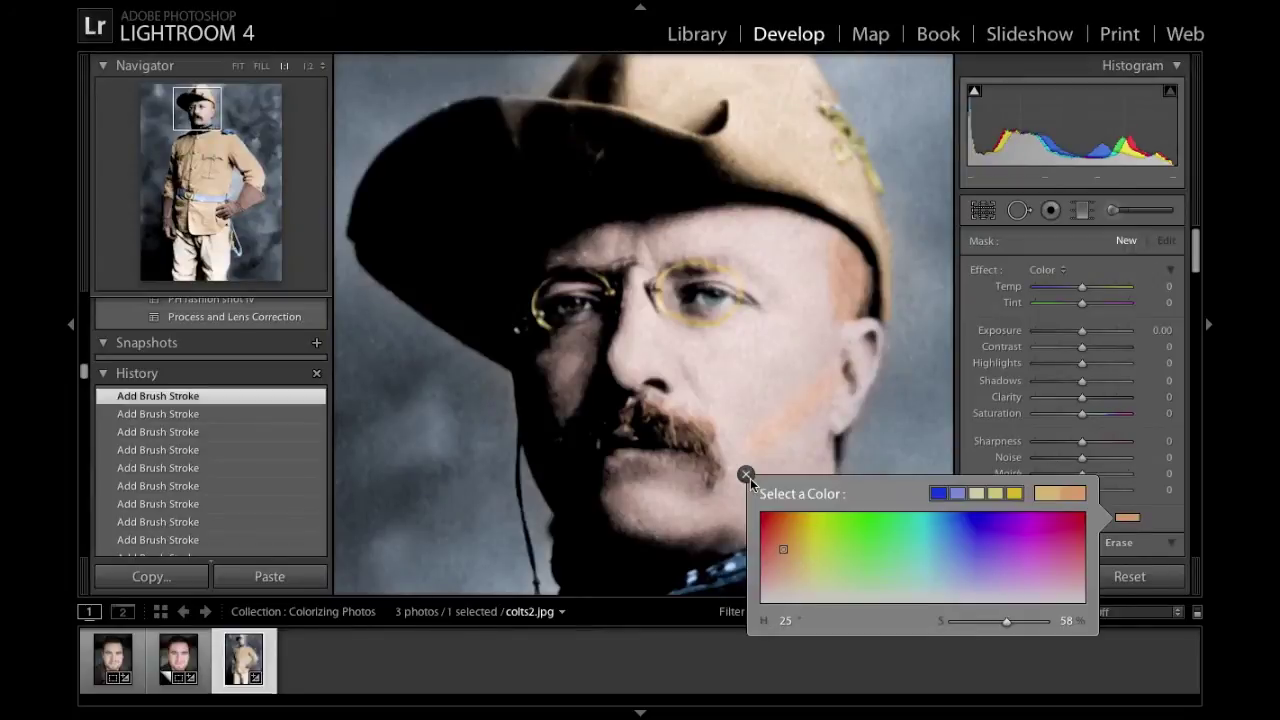
{"action": "left_click", "coordinate": [746, 474]}
{"action": "left_click_drag", "start_coordinate": [682, 460], "coordinate": [682, 454]}
{"action": "left_click", "coordinate": [1123, 520]}
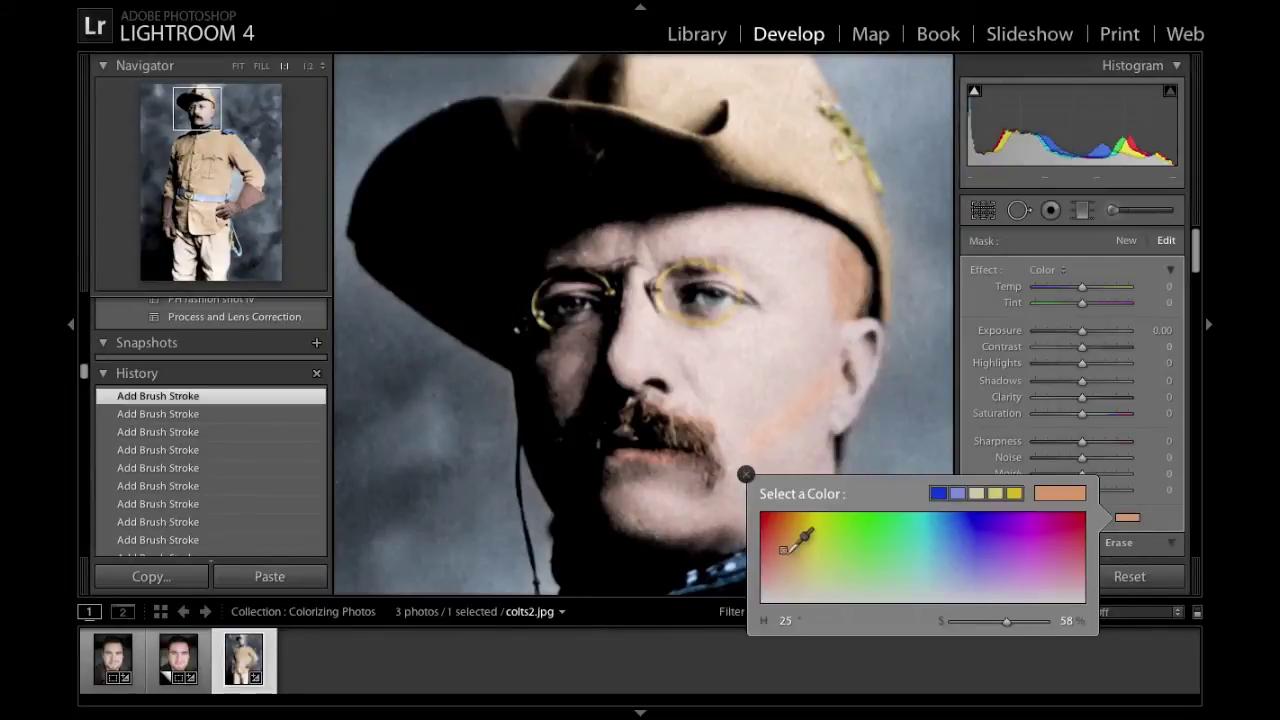
{"action": "left_click", "coordinate": [771, 568]}
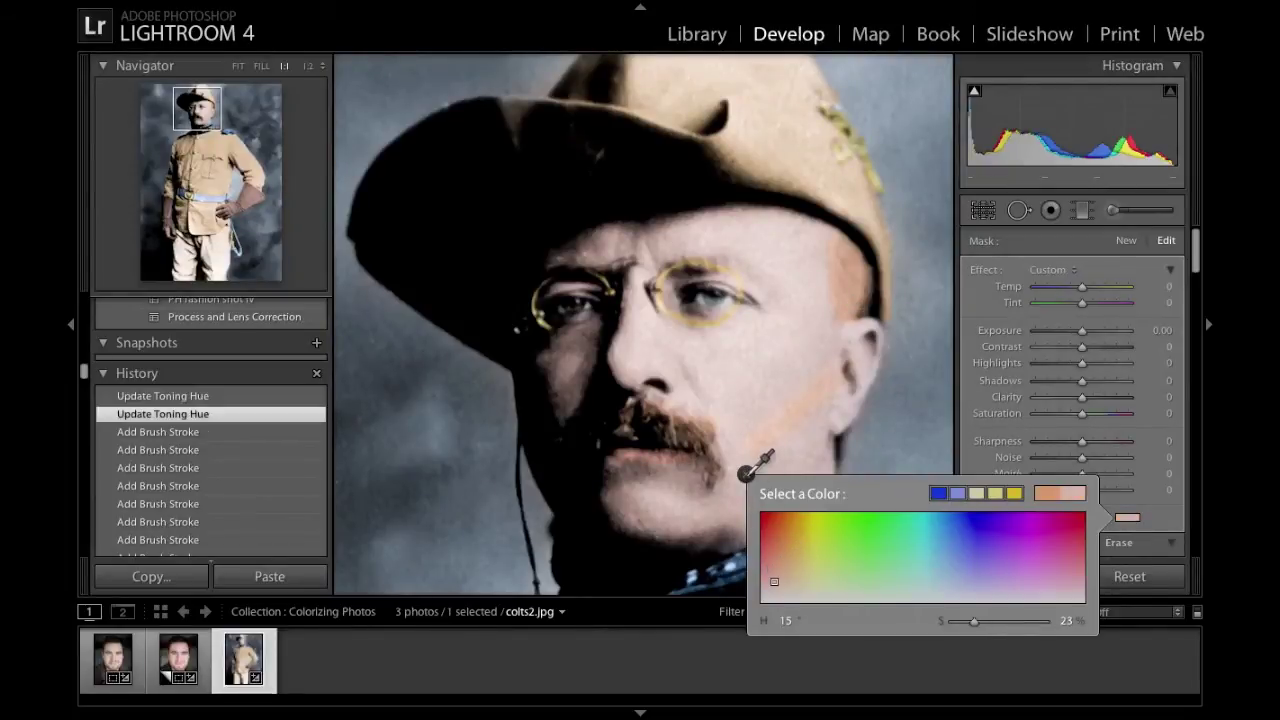
{"action": "left_click", "coordinate": [745, 474]}
- Select the hair mask at the temple and touch up its edge
{"action": "left_click", "coordinate": [850, 305]}
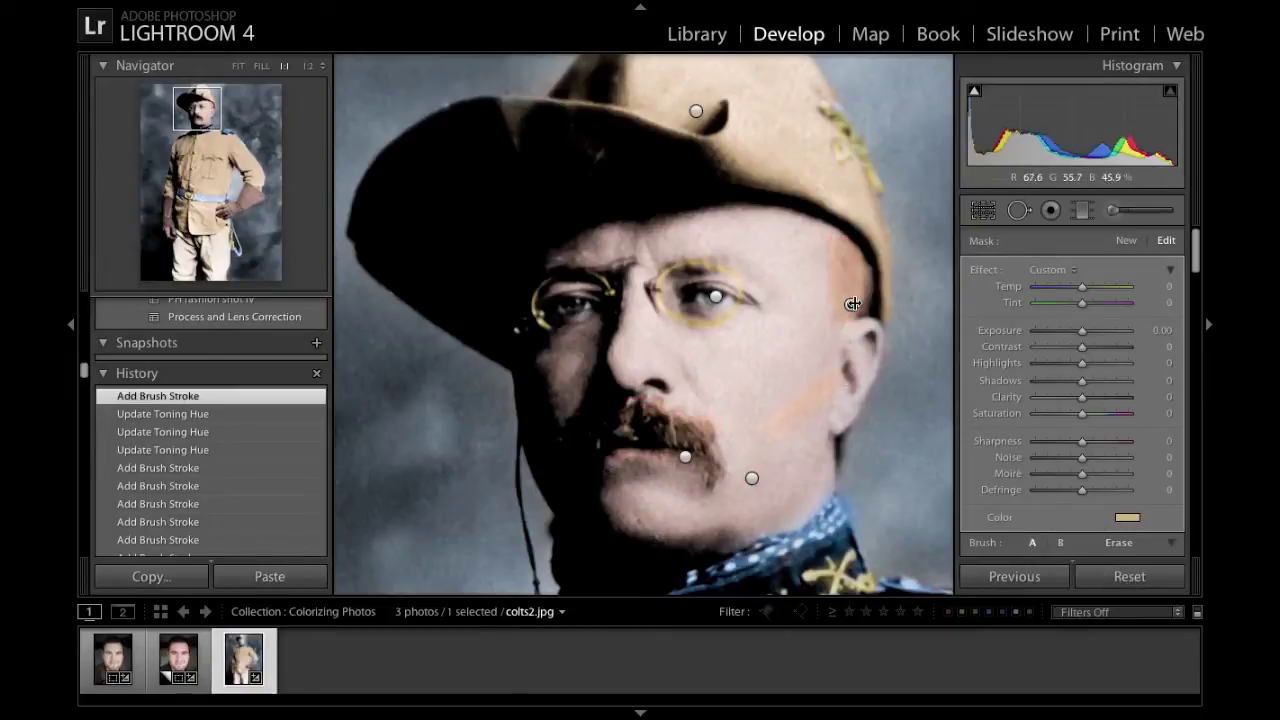
{"action": "key", "text": "alt"}
{"action": "key", "text": "z"}
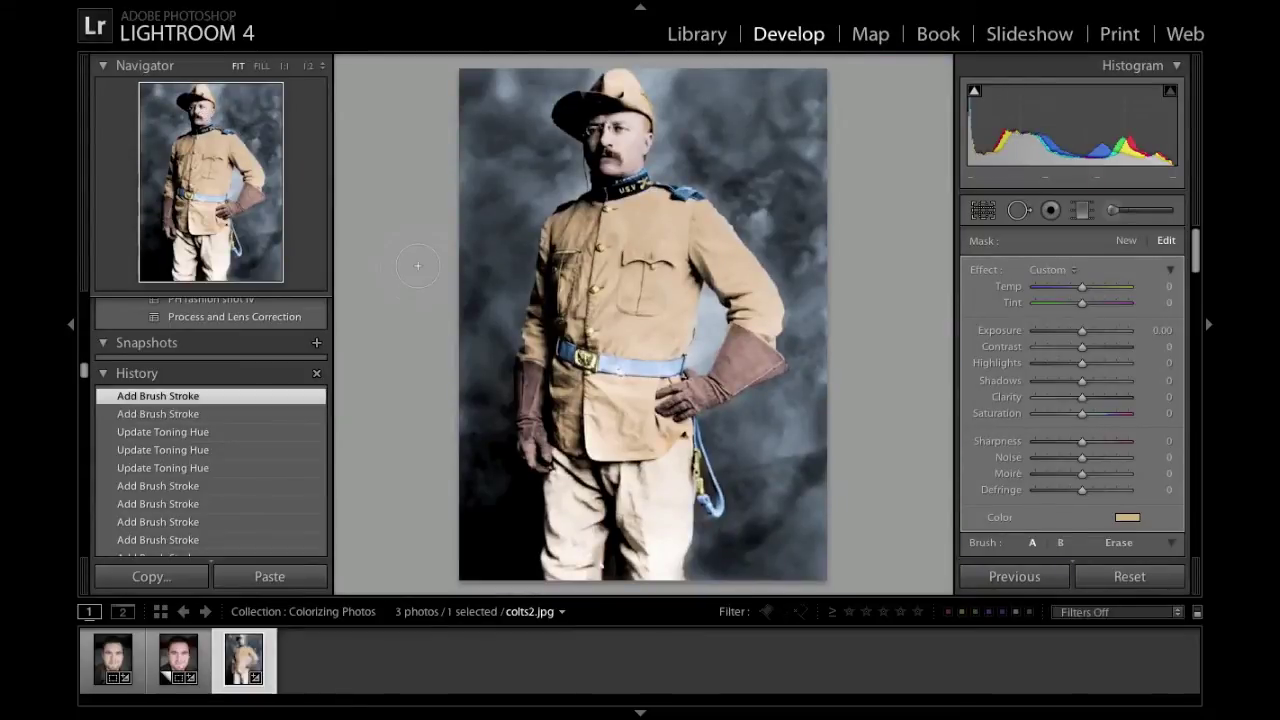
- Recolor the background mask to a purplish blue and lower its exposure to −0.48
{"action": "key", "text": "h"}
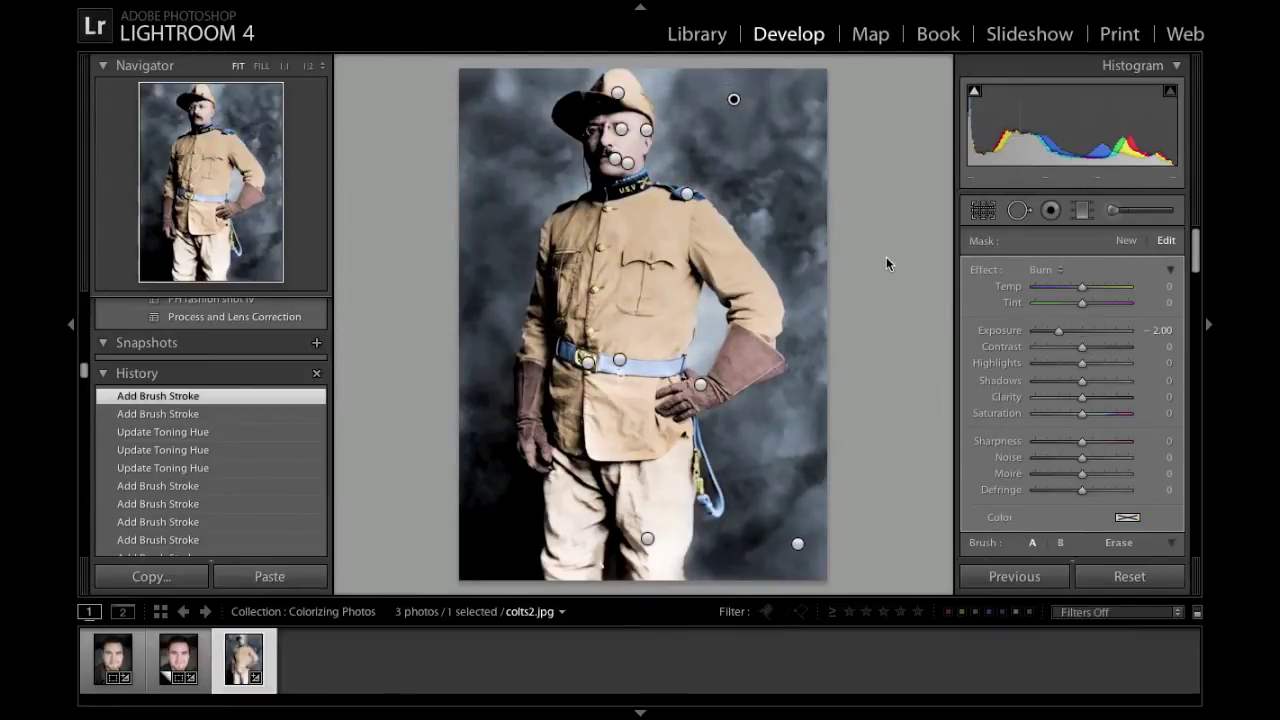
{"action": "left_click", "coordinate": [798, 543]}
{"action": "left_click", "coordinate": [1127, 517]}
{"action": "left_click", "coordinate": [966, 562]}
{"action": "left_click", "coordinate": [974, 551]}
{"action": "left_click", "coordinate": [746, 474]}
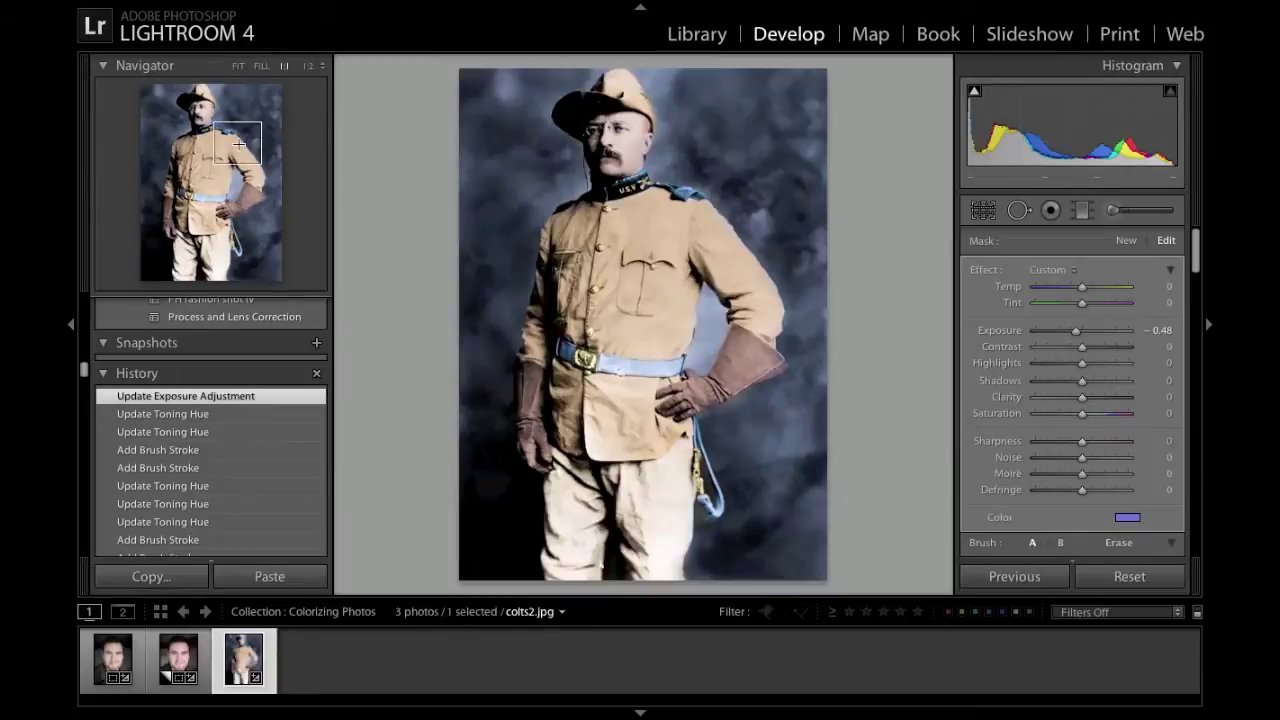
- Erase the background mask's blue spill along the outer edge of the jacket's bent sleeve
{"action": "left_click", "coordinate": [722, 206]}
{"action": "mouse_move", "coordinate": [737, 371]}
{"action": "left_mouse_down"}
{"action": "mouse_move", "coordinate": [717, 343]}
{"action": "mouse_move", "coordinate": [604, 218]}
{"action": "left_mouse_up"}
{"action": "mouse_move", "coordinate": [255, 163]}
{"action": "left_mouse_down"}
{"action": "mouse_move", "coordinate": [254, 181]}
{"action": "mouse_move", "coordinate": [255, 166]}
{"action": "left_mouse_up"}
{"action": "left_click_drag", "start_coordinate": [714, 331], "coordinate": [618, 186]}
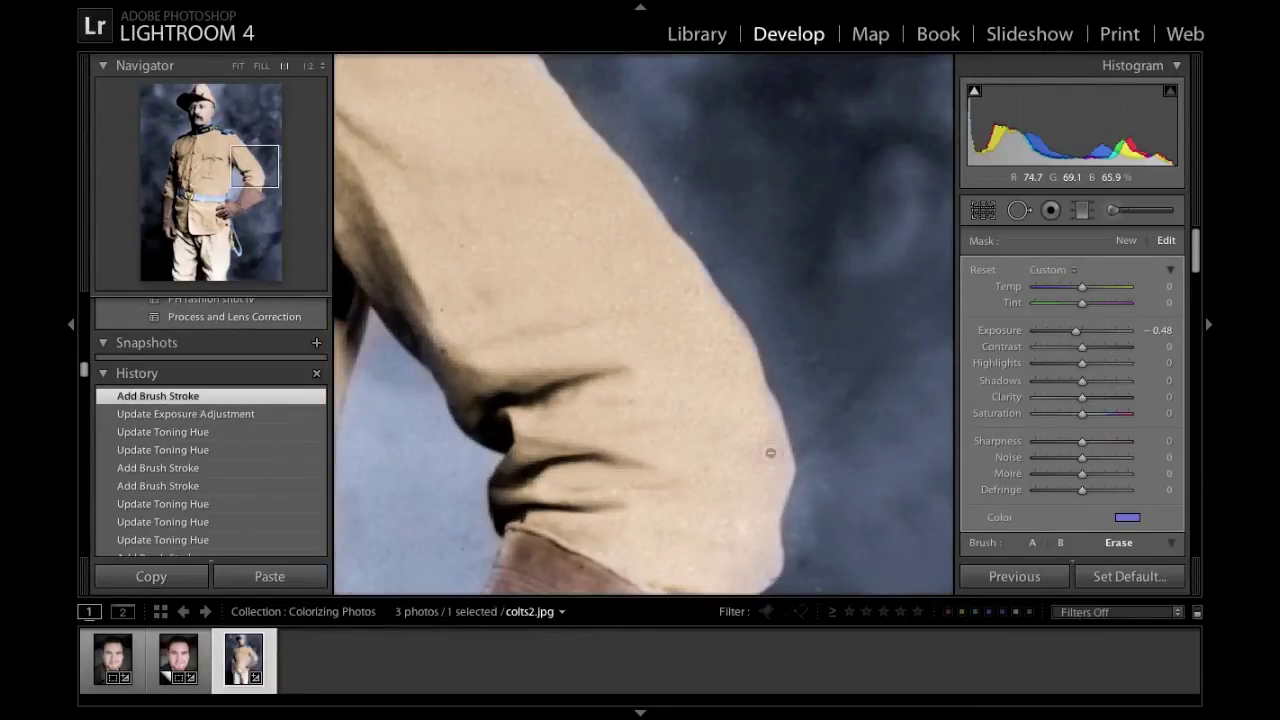
{"action": "left_click", "coordinate": [257, 187]}
{"action": "left_click_drag", "start_coordinate": [257, 187], "coordinate": [258, 190]}
{"action": "mouse_move", "coordinate": [686, 388]}
{"action": "left_mouse_down"}
{"action": "mouse_move", "coordinate": [729, 461]}
{"action": "mouse_move", "coordinate": [623, 466]}
{"action": "left_mouse_up"}
- Erase the background mask's spill from the trouser leg and the opposite side of the uniform
{"action": "left_click", "coordinate": [228, 271]}
{"action": "left_click_drag", "start_coordinate": [686, 70], "coordinate": [632, 385]}
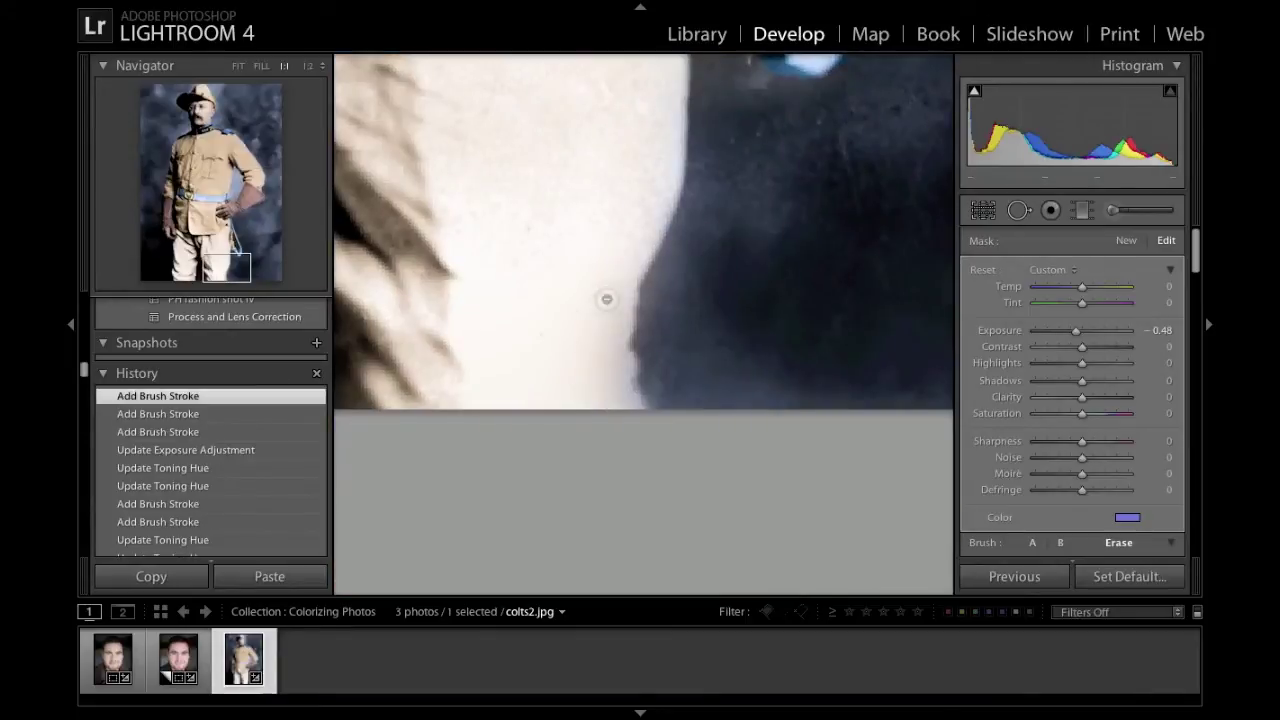
{"action": "left_click_drag", "start_coordinate": [174, 268], "coordinate": [174, 232]}
{"action": "left_click", "coordinate": [175, 165]}
{"action": "key", "text": "z"}
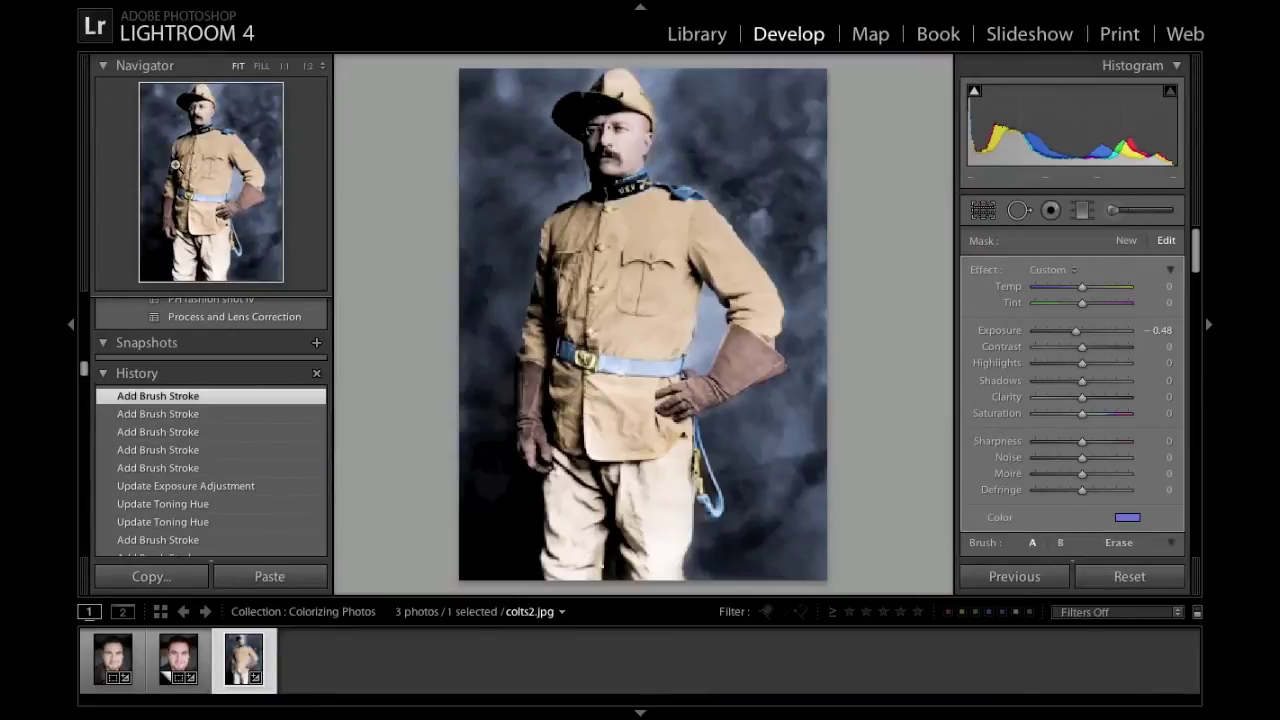
- Select the trousers mask, check its coverage with the mask overlay, and lower its exposure to −0.46
{"action": "left_click", "coordinate": [618, 362]}
{"action": "left_click", "coordinate": [1127, 517]}
{"action": "left_click", "coordinate": [752, 481]}
{"action": "left_click", "coordinate": [1132, 518]}
{"action": "left_click", "coordinate": [752, 481]}
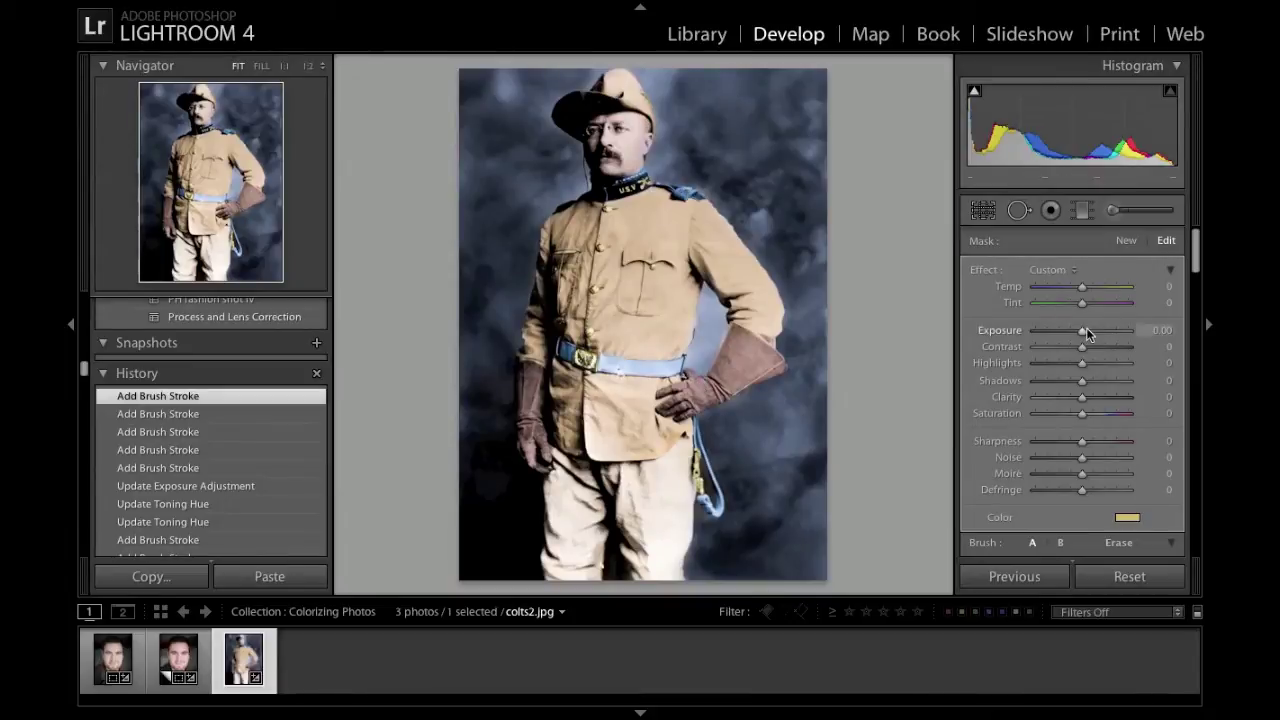
{"action": "key", "text": "o"}
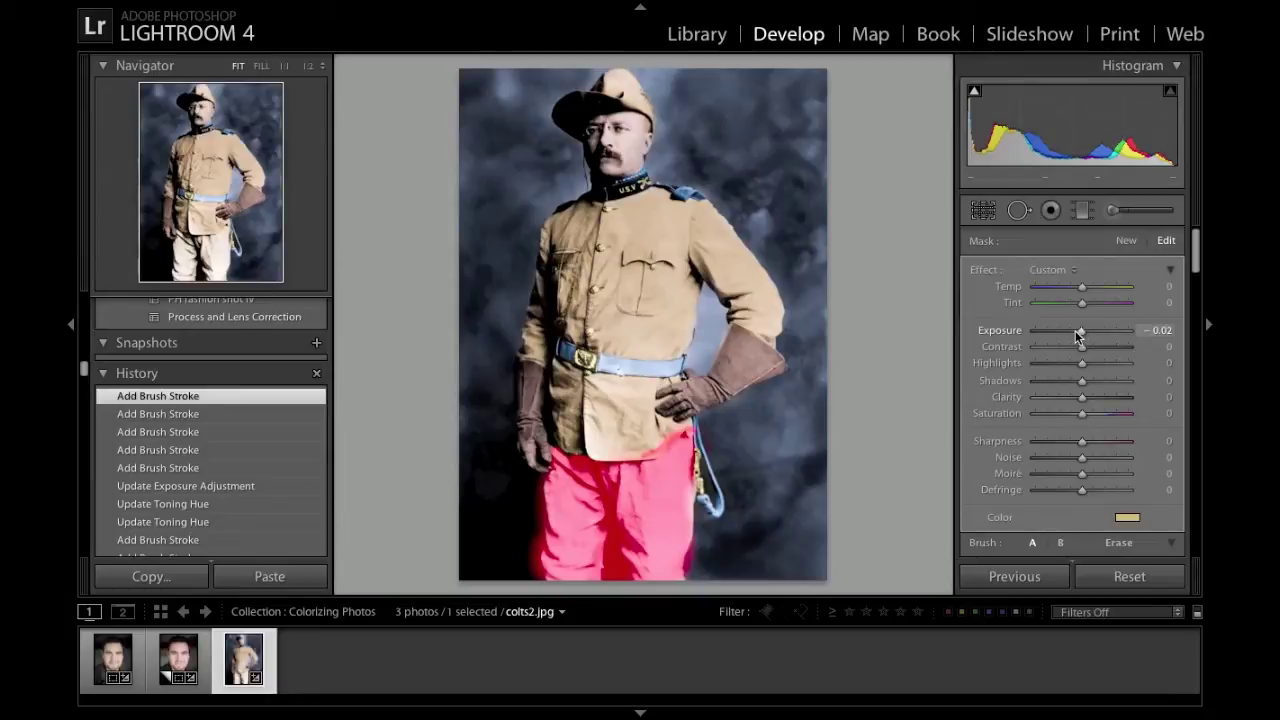
{"action": "left_click_drag", "start_coordinate": [1079, 333], "coordinate": [1077, 333]}
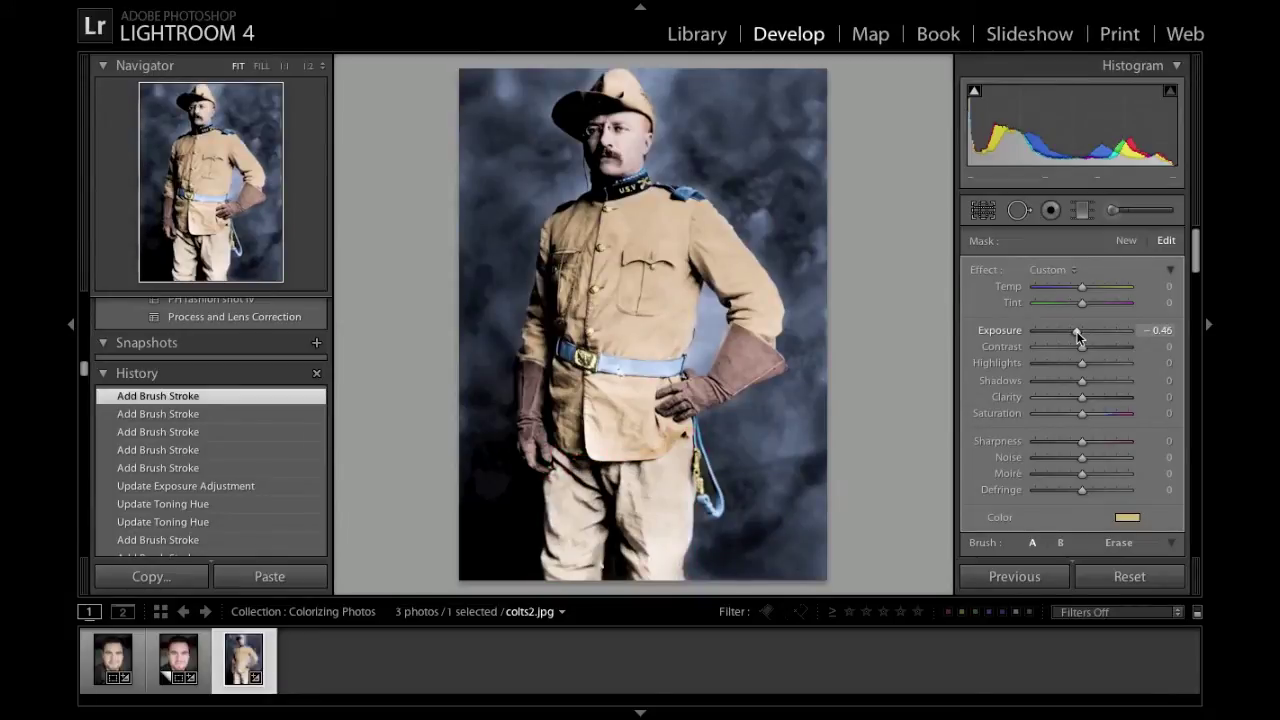
- Set the trousers mask colour to hue 43 and saturation 53%
{"action": "left_click", "coordinate": [1127, 518]}
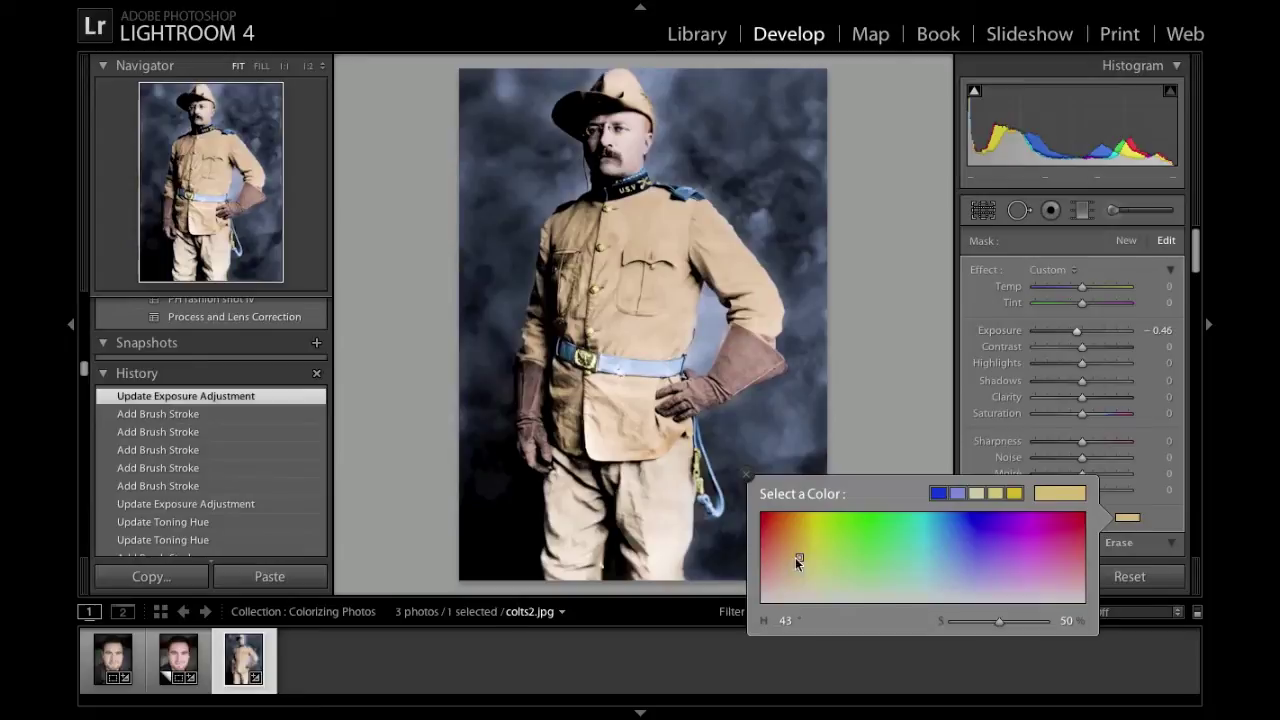
{"action": "left_click", "coordinate": [799, 556]}
{"action": "left_click_drag", "start_coordinate": [1004, 625], "coordinate": [1007, 625]}
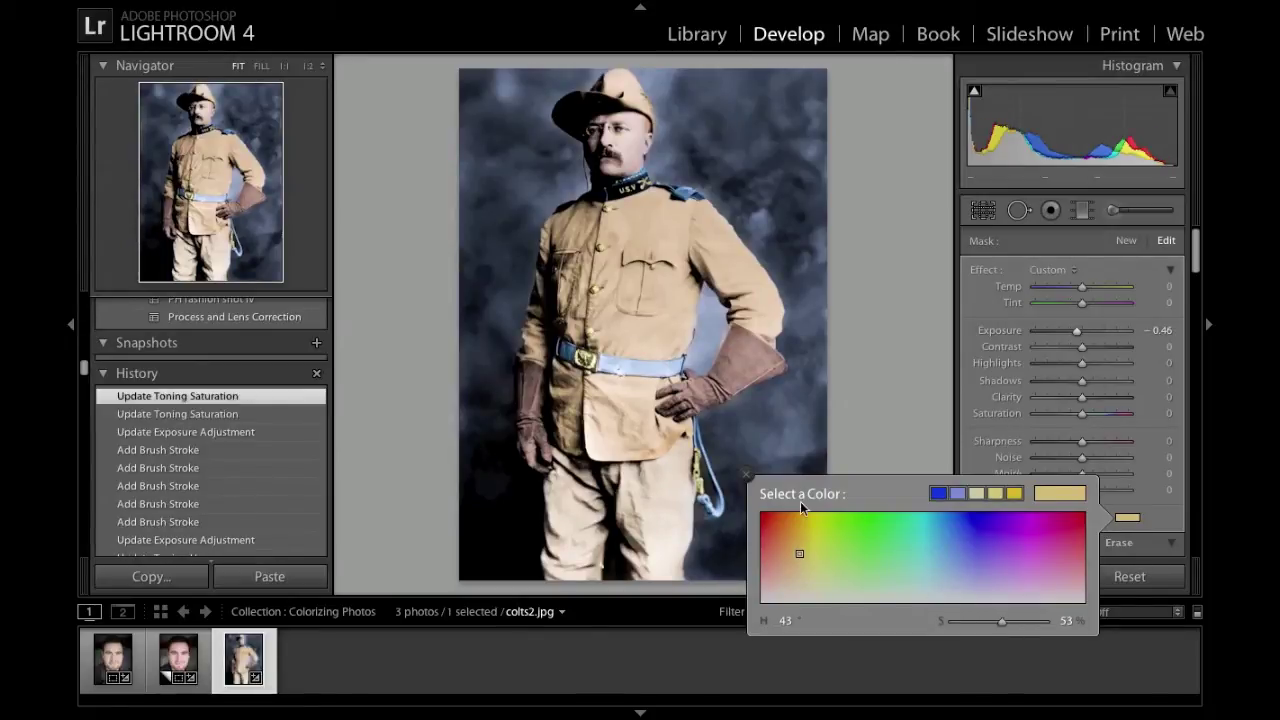
{"action": "left_click", "coordinate": [748, 476]}
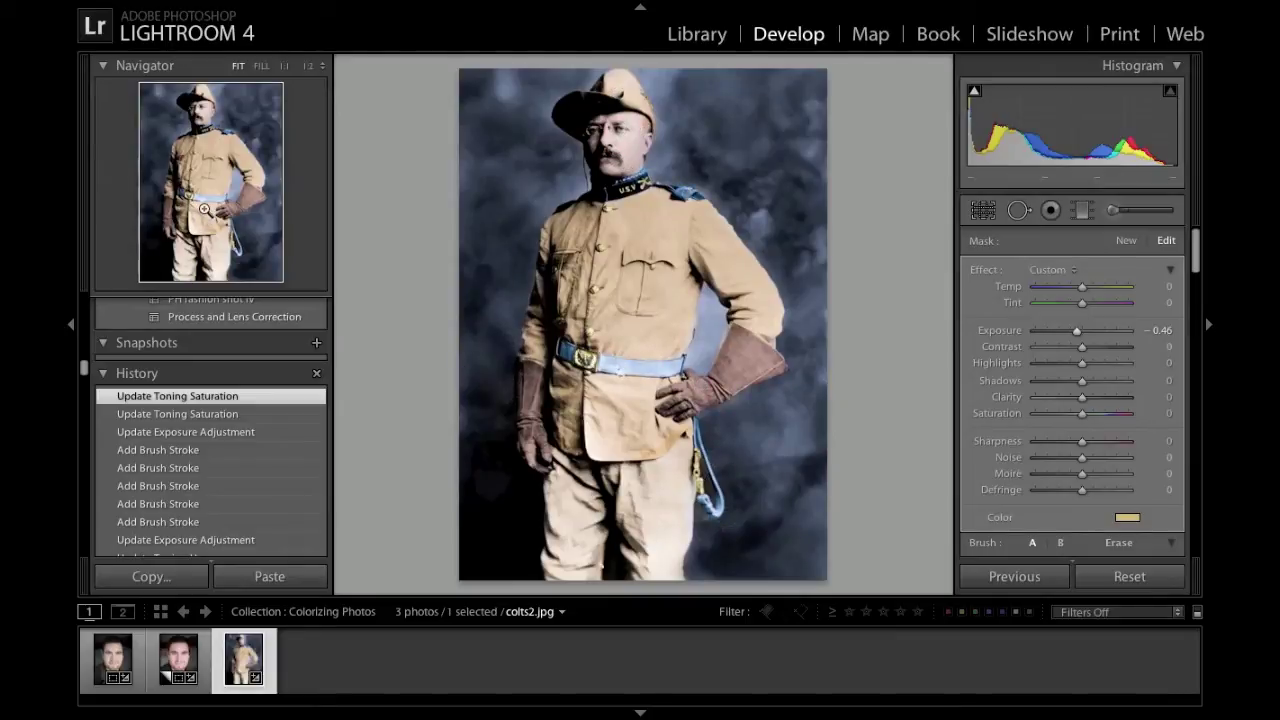
- Start a new Burn brush mask, paint over the blue belt, and set its exposure to −0.70
{"action": "left_click", "coordinate": [204, 209]}
{"action": "left_click", "coordinate": [1045, 269]}
{"action": "left_click", "coordinate": [1060, 306]}
{"action": "mouse_move", "coordinate": [865, 250]}
{"action": "left_mouse_down"}
{"action": "mouse_move", "coordinate": [674, 258]}
{"action": "mouse_move", "coordinate": [467, 218]}
{"action": "mouse_move", "coordinate": [457, 255]}
{"action": "mouse_move", "coordinate": [846, 257]}
{"action": "mouse_move", "coordinate": [857, 241]}
{"action": "mouse_move", "coordinate": [808, 264]}
{"action": "mouse_move", "coordinate": [847, 232]}
{"action": "mouse_move", "coordinate": [735, 249]}
{"action": "mouse_move", "coordinate": [622, 220]}
{"action": "left_mouse_up"}
{"action": "mouse_move", "coordinate": [845, 285]}
{"action": "left_mouse_down"}
{"action": "mouse_move", "coordinate": [695, 291]}
{"action": "mouse_move", "coordinate": [494, 272]}
{"action": "mouse_move", "coordinate": [441, 225]}
{"action": "left_mouse_up"}
{"action": "left_click", "coordinate": [1164, 331]}
{"action": "type", "text": "-.7"}
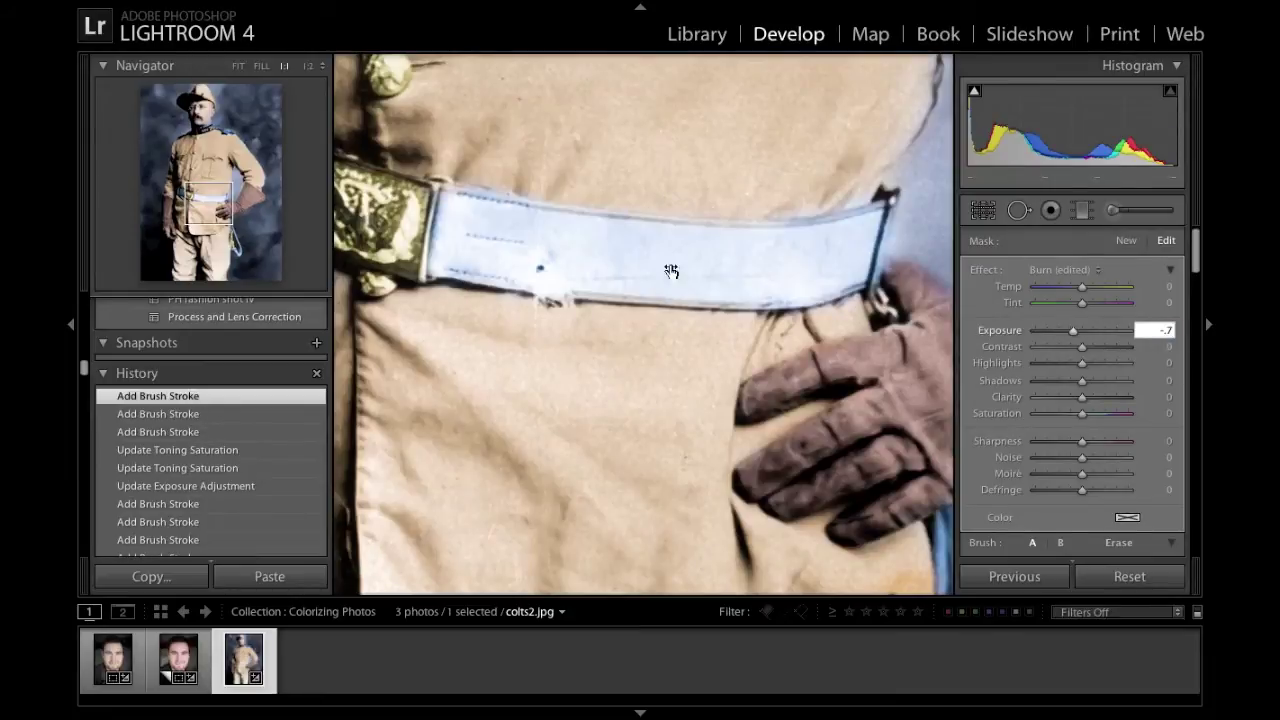
{"action": "key", "text": "Return"}
{"action": "key", "text": "z"}
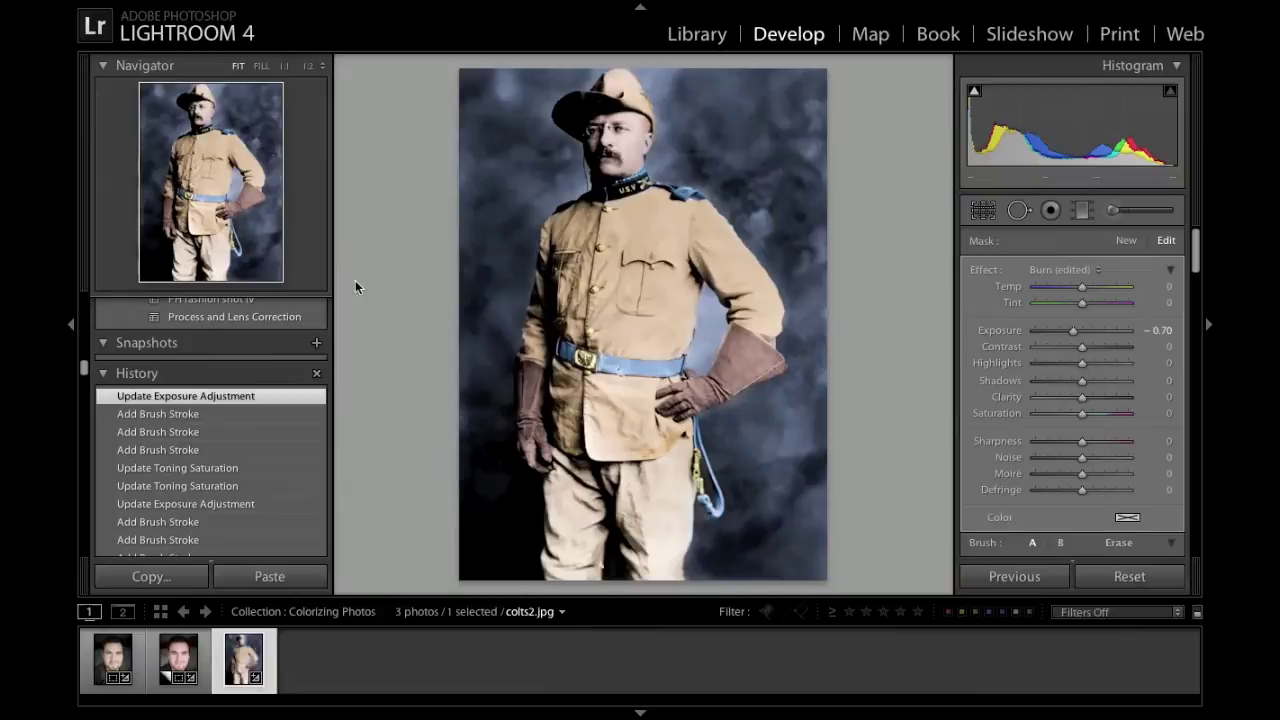
- Darken the belt's burn mask further with an exposure of −1.50
{"action": "left_click", "coordinate": [1160, 331]}
{"action": "type", "text": "-1.5"}
{"action": "key", "text": "Return"}
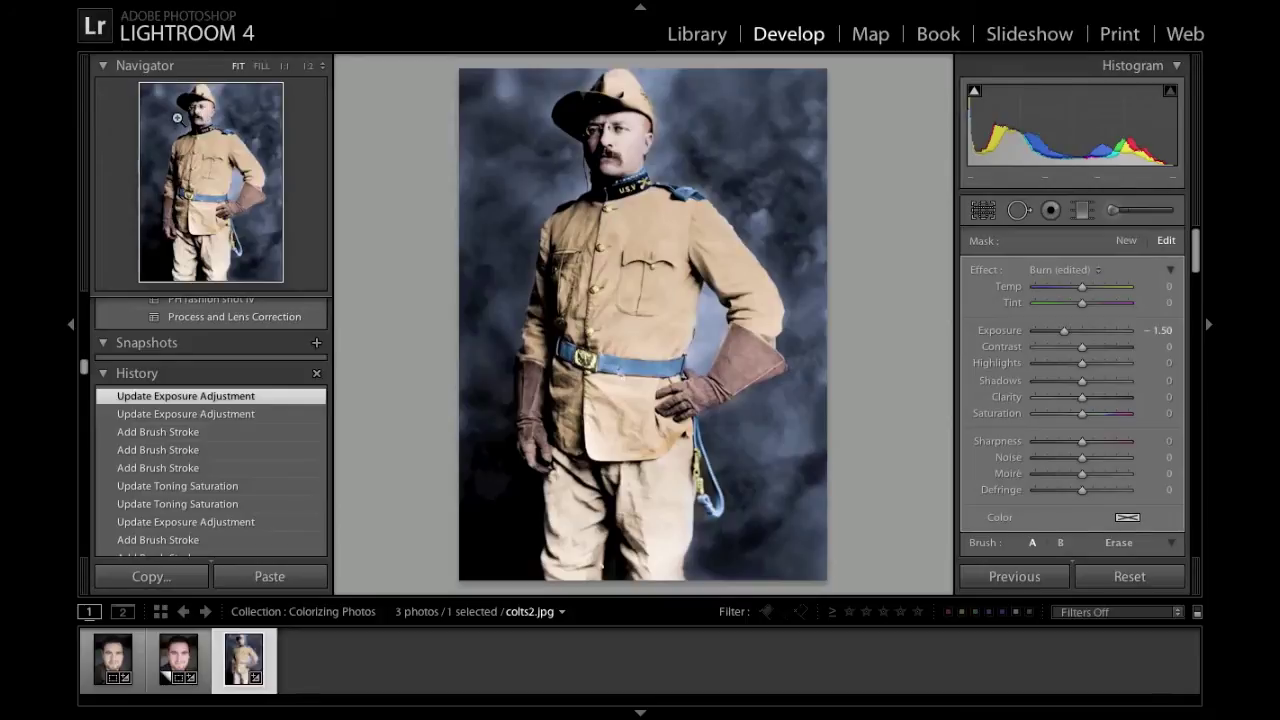
- Recolor the skin mask to a warmer tan and lower its highlights to −10 and its exposure to −0.31
{"action": "mouse_move", "coordinate": [630, 145]}
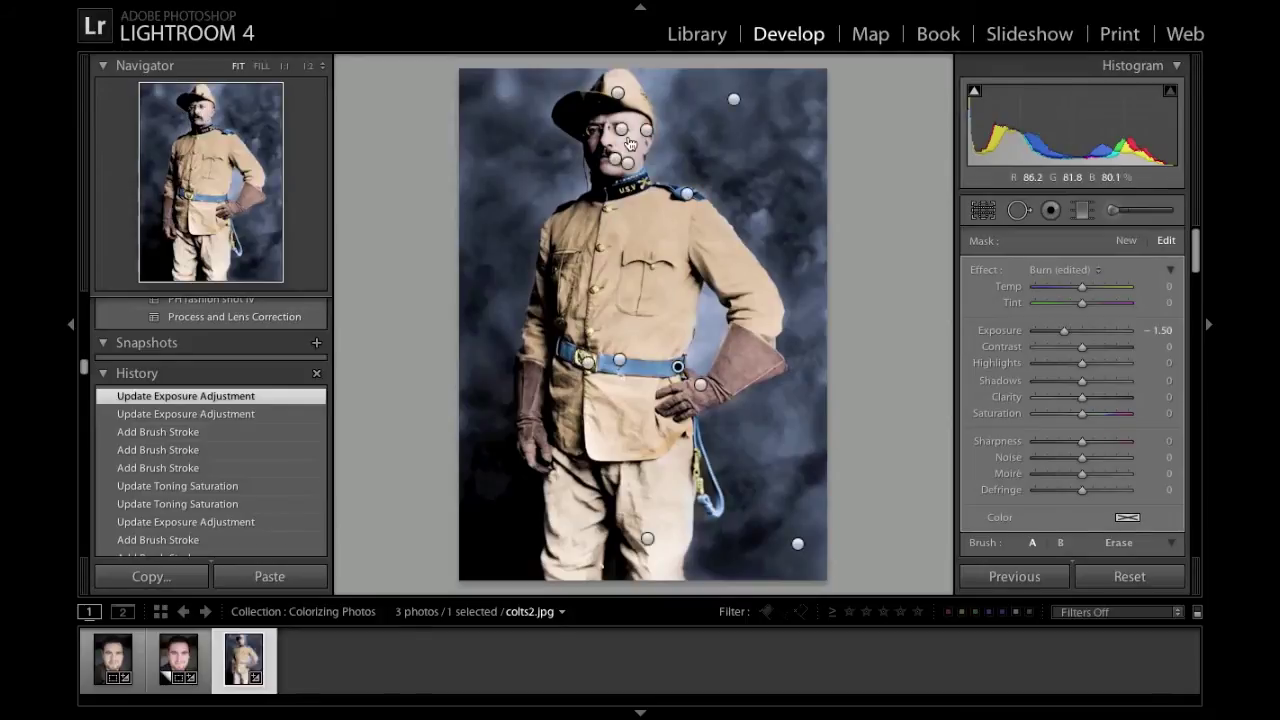
{"action": "left_click", "coordinate": [629, 162]}
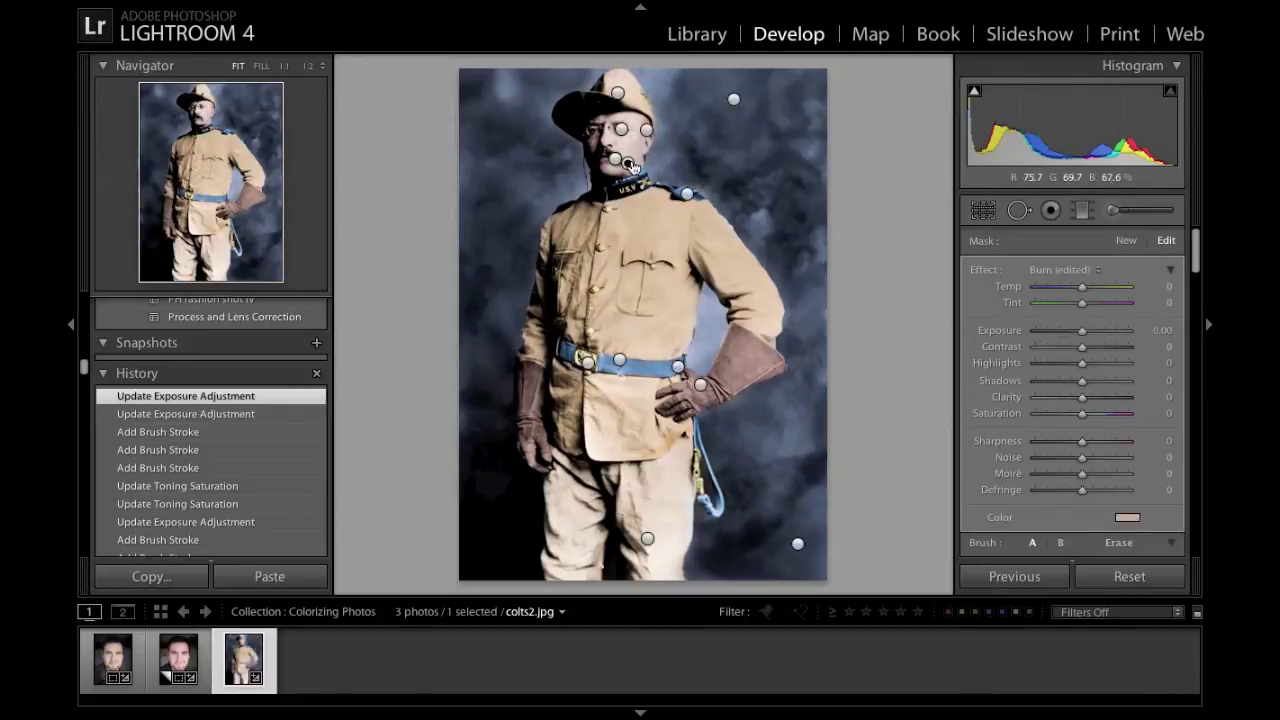
{"action": "left_click", "coordinate": [189, 107]}
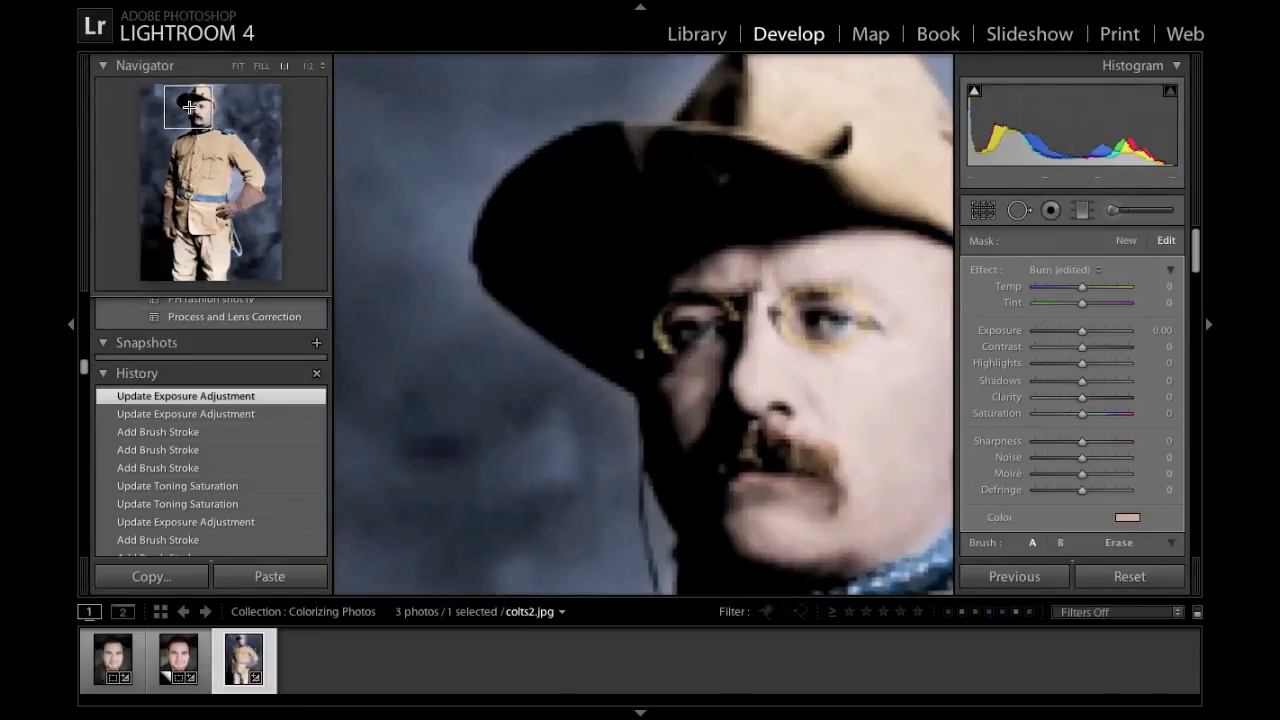
{"action": "left_click", "coordinate": [601, 277]}
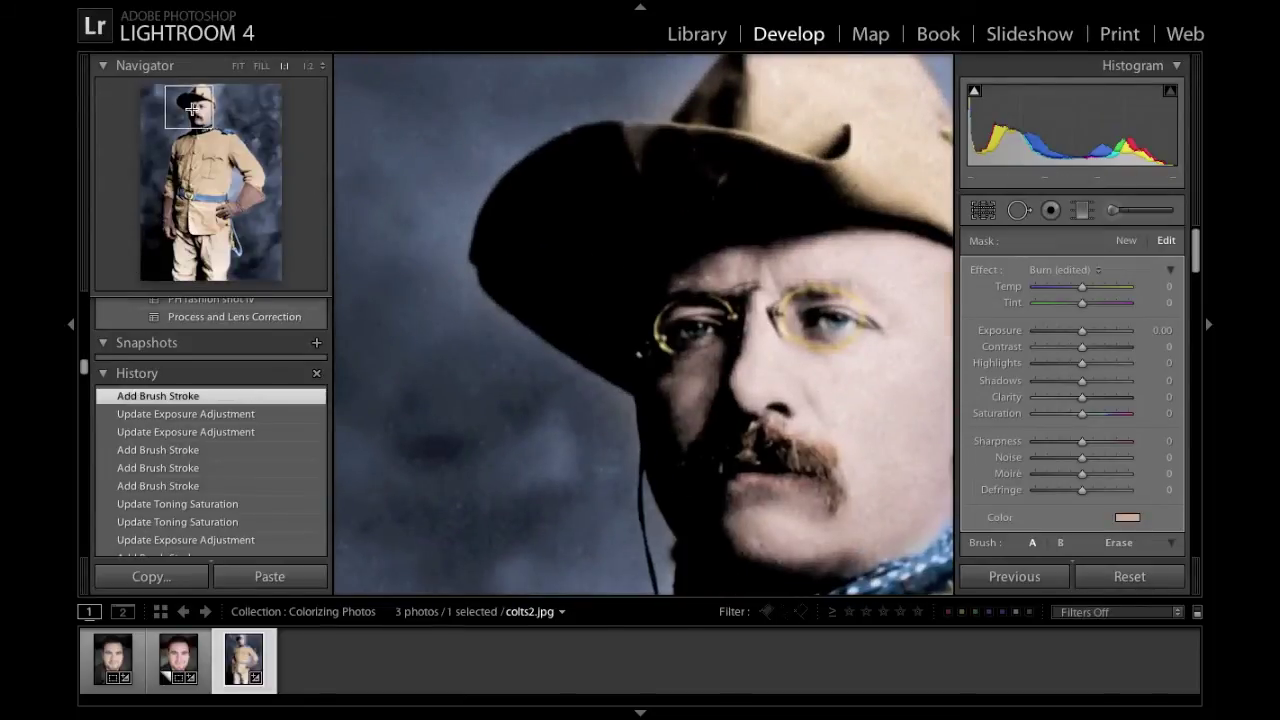
{"action": "left_click_drag", "start_coordinate": [601, 277], "coordinate": [461, 254]}
{"action": "key", "text": "ctrl+z"}
{"action": "left_click", "coordinate": [1128, 518]}
{"action": "mouse_move", "coordinate": [820, 532]}
{"action": "left_mouse_down"}
{"action": "mouse_move", "coordinate": [798, 568]}
{"action": "mouse_move", "coordinate": [776, 476]}
{"action": "left_mouse_up"}
{"action": "left_click", "coordinate": [746, 474]}
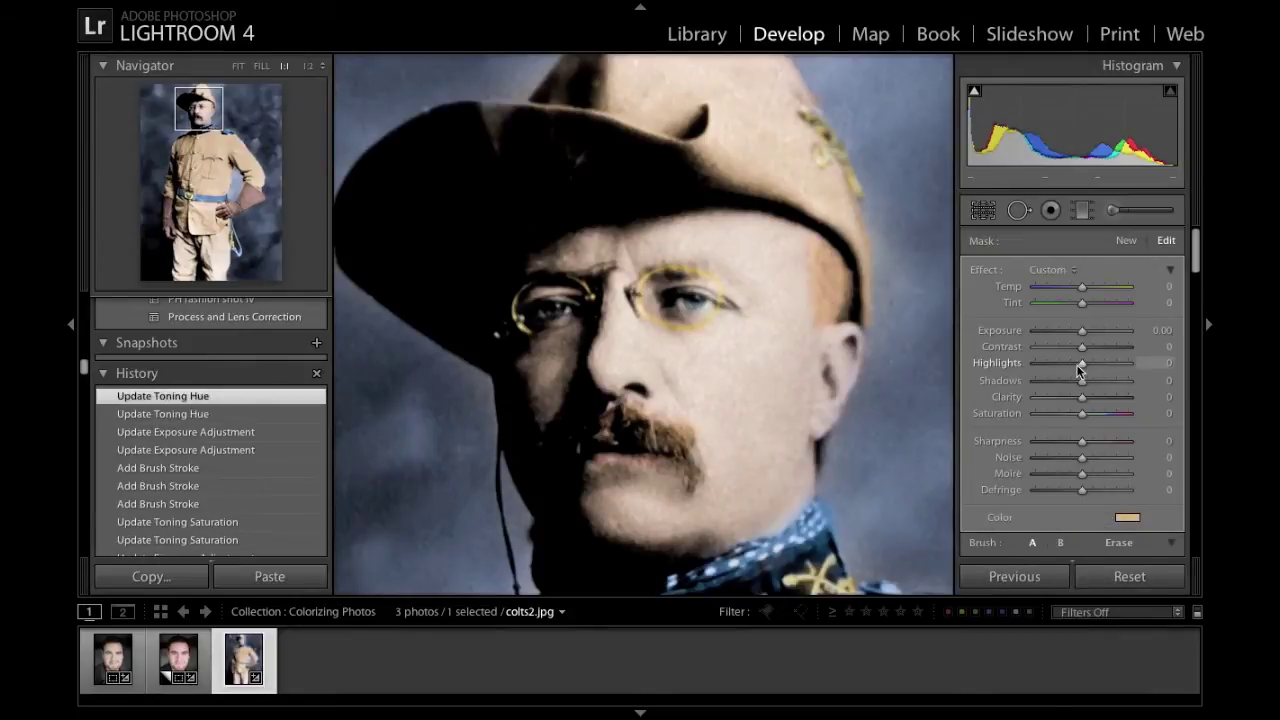
{"action": "left_click_drag", "start_coordinate": [1083, 332], "coordinate": [1078, 332]}
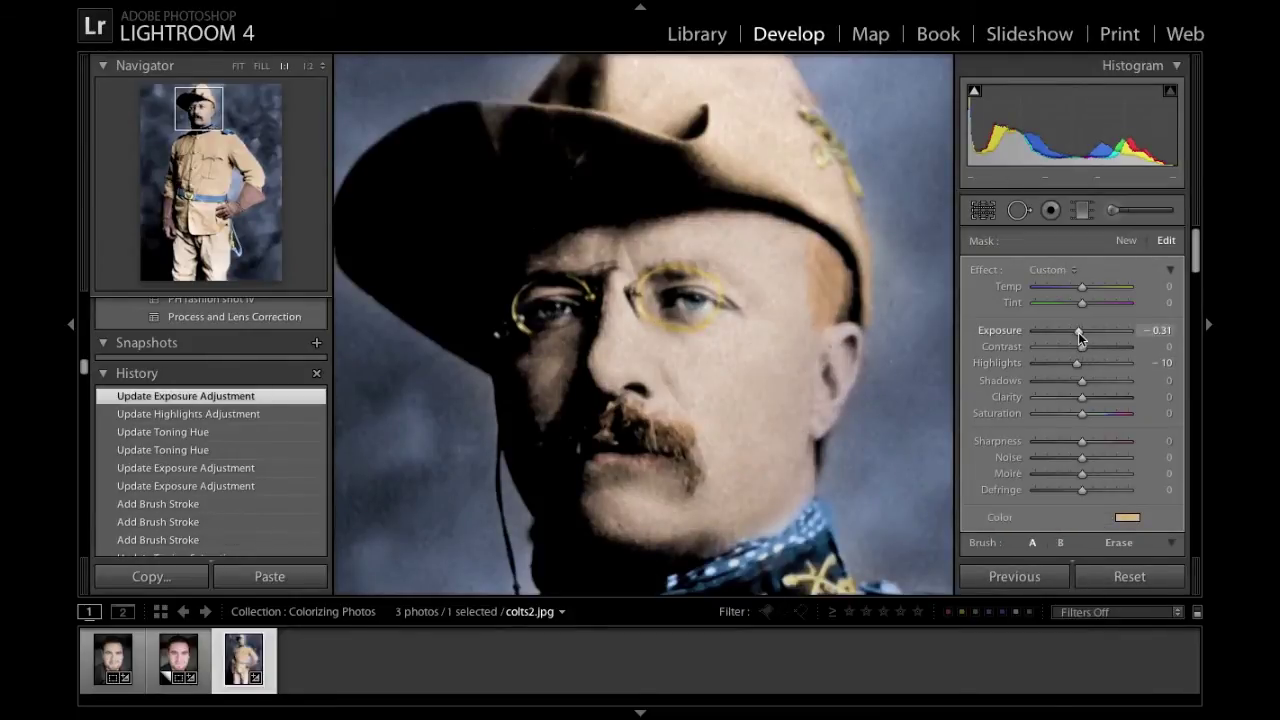
- Recolor the hair mask to a paler, more muted tan
{"action": "left_click", "coordinate": [832, 309]}
{"action": "left_click", "coordinate": [1130, 519]}
{"action": "left_click", "coordinate": [746, 474]}
{"action": "left_click", "coordinate": [1128, 519]}
{"action": "left_click", "coordinate": [797, 569]}
{"action": "left_click", "coordinate": [746, 474]}
{"action": "left_click", "coordinate": [238, 66]}
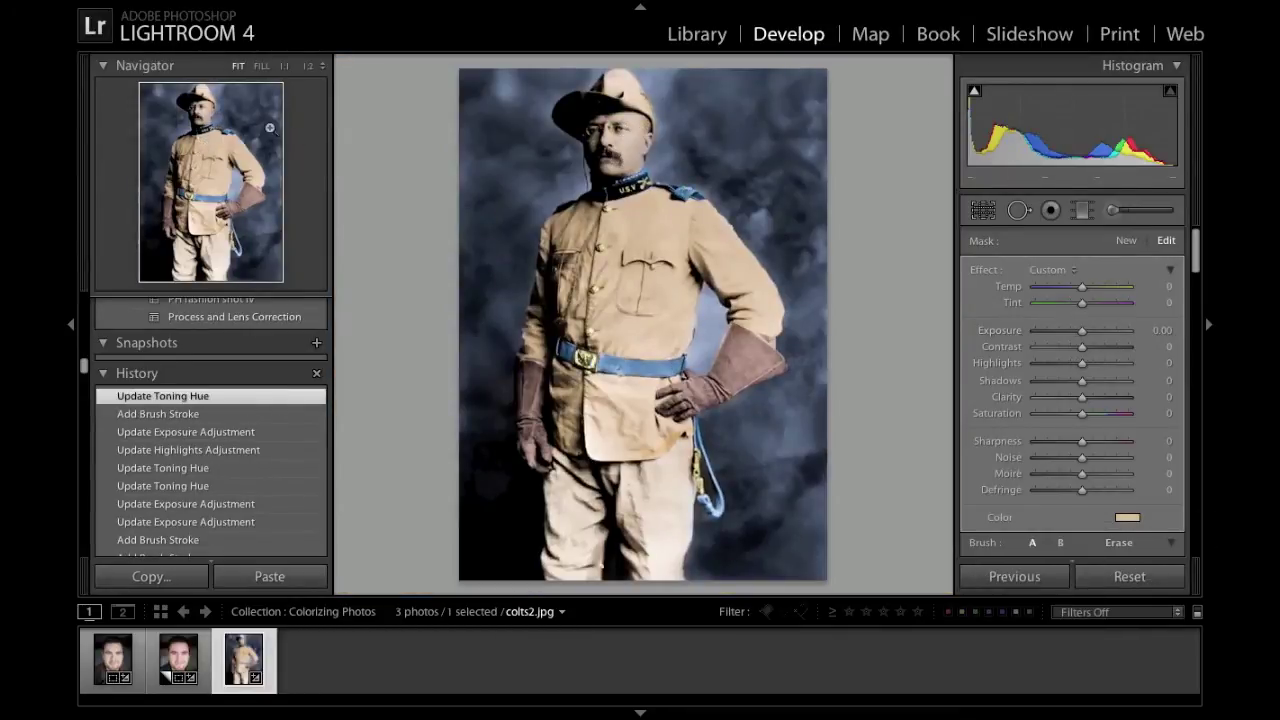
- Shift the skin mask's colour to a more orange tan and check the face up close
{"action": "key", "text": "z"}
{"action": "left_click", "coordinate": [1128, 518]}
{"action": "left_click", "coordinate": [788, 545]}
{"action": "left_click", "coordinate": [792, 549]}
{"action": "left_click", "coordinate": [746, 474]}
{"action": "left_click", "coordinate": [204, 156]}
{"action": "left_click", "coordinate": [204, 156]}
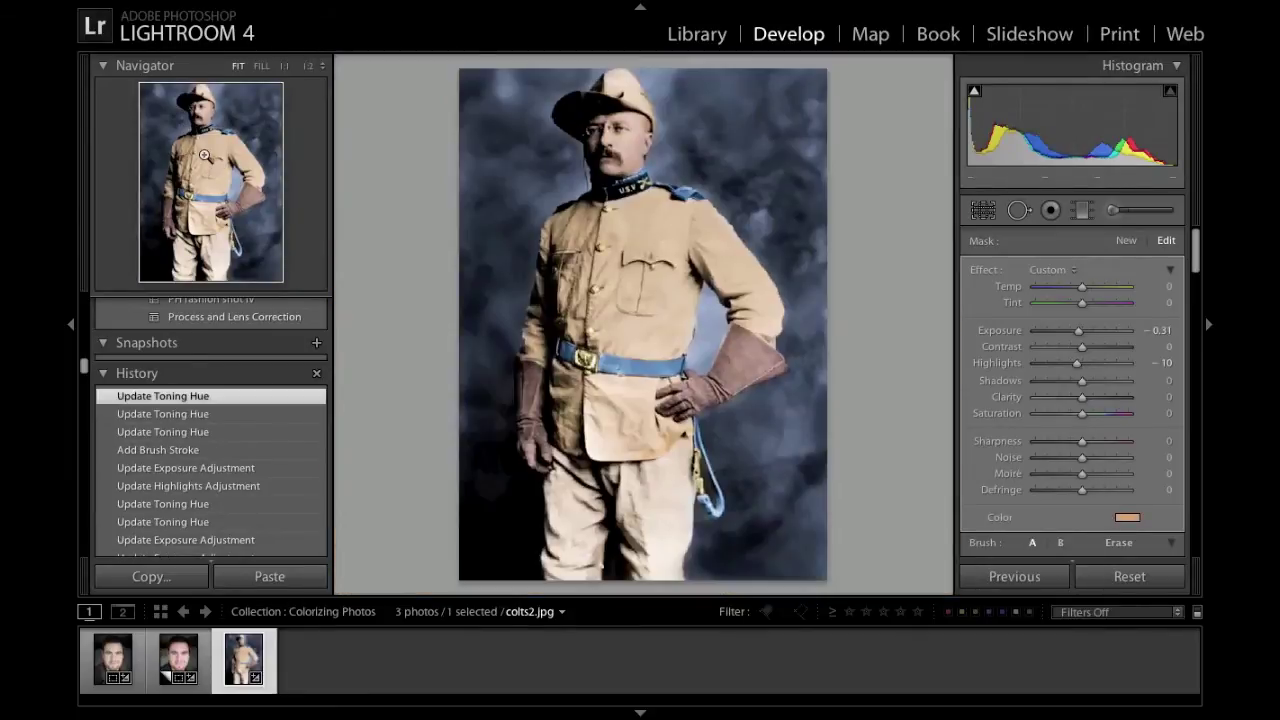
{"action": "left_click", "coordinate": [200, 112]}
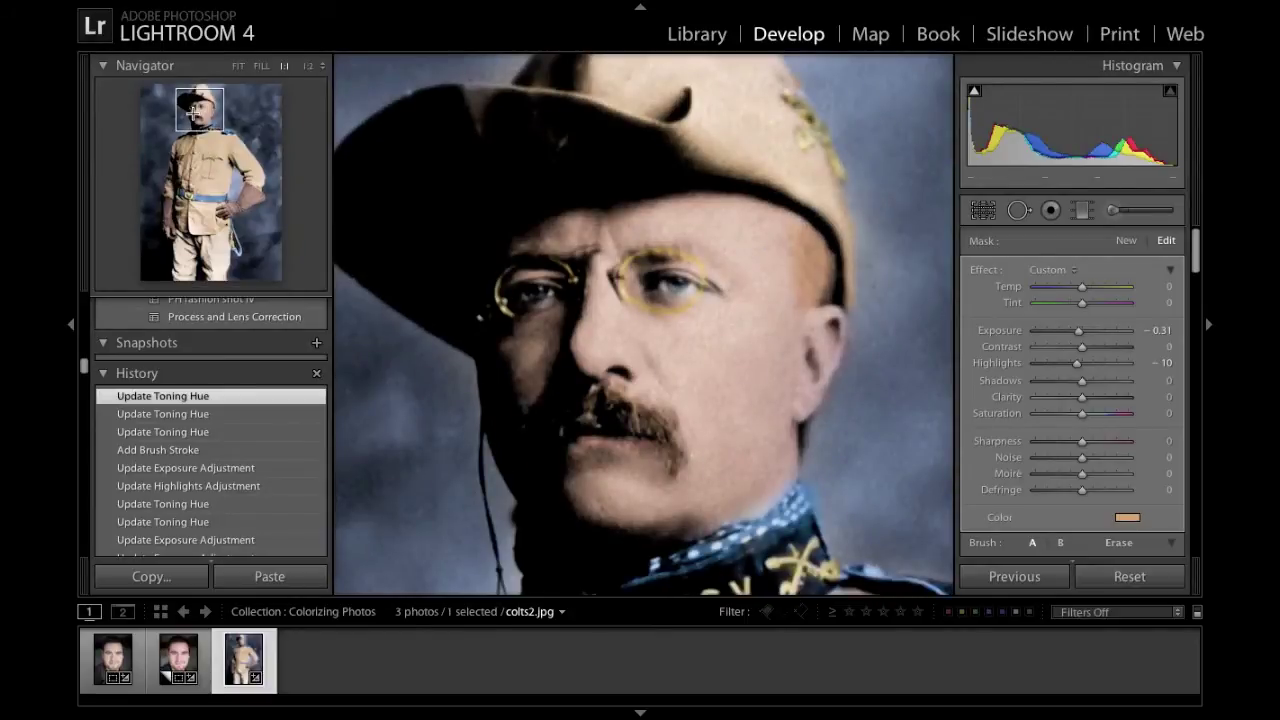
{"action": "left_click", "coordinate": [199, 128]}
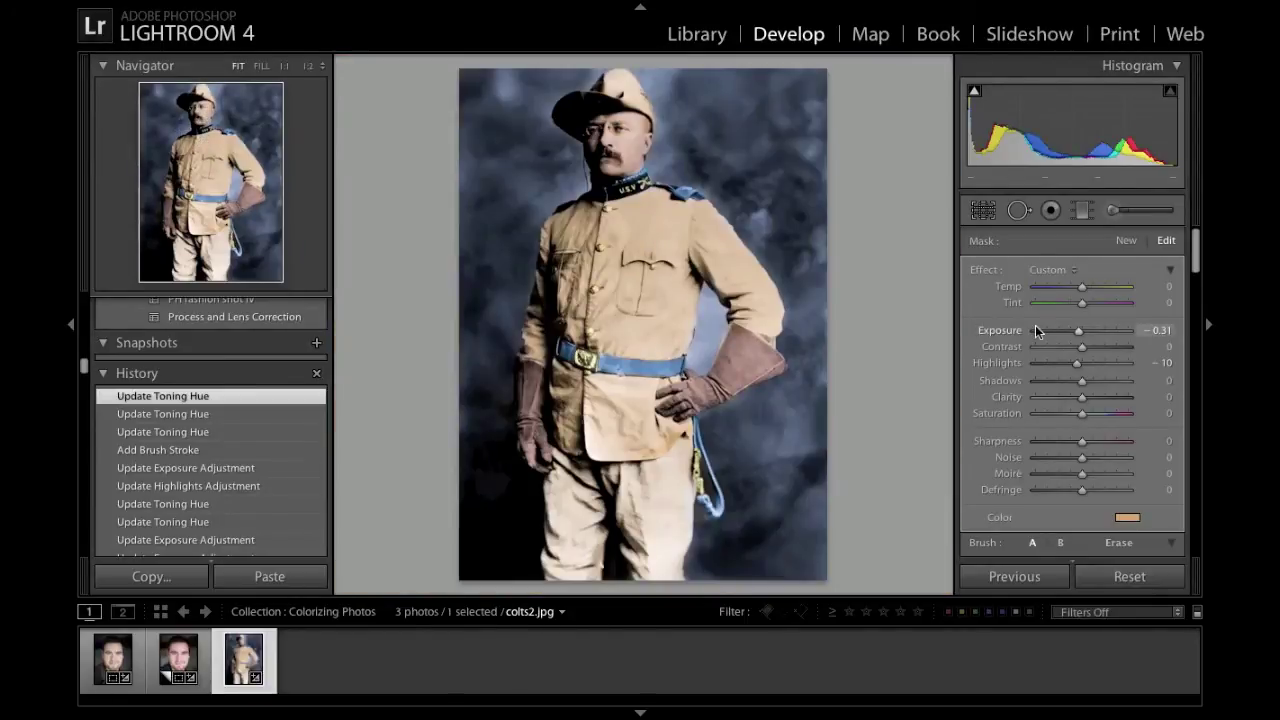
{"action": "left_click", "coordinate": [1124, 239]}
{"action": "left_click", "coordinate": [621, 161]}
{"action": "left_click", "coordinate": [200, 103]}
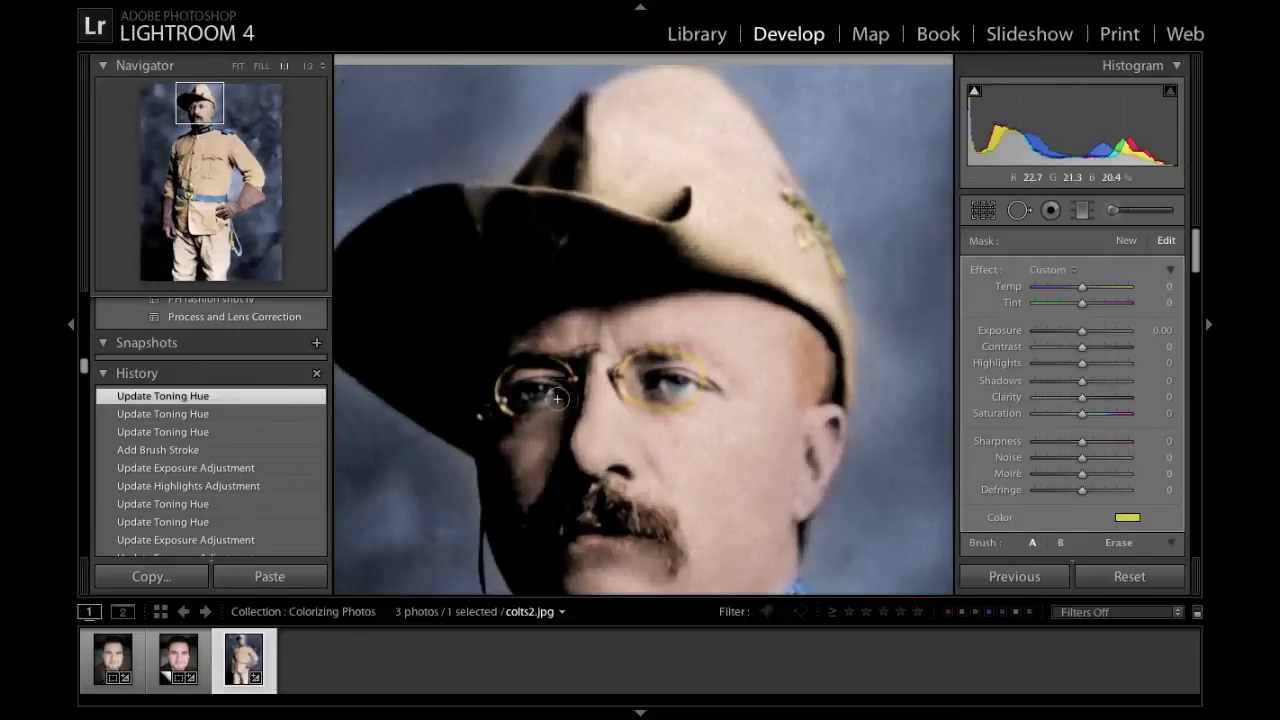
{"action": "key", "text": "ctrl+z"}
{"action": "key", "text": "ctrl+z"}
{"action": "key", "text": "ctrl+z"}
{"action": "key", "text": "ctrl+z"}
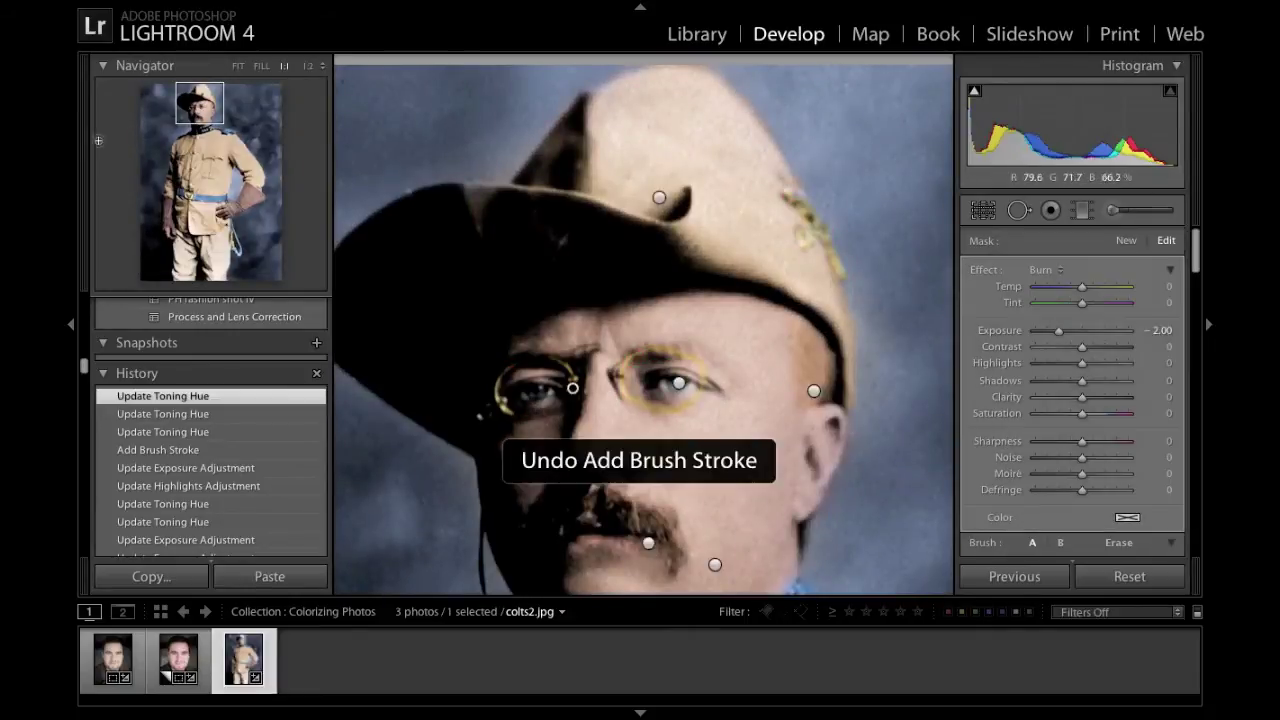
- Select the yellow metal mask and paint the missing lower rim of the eyeglass lens on the shaded side of the face
{"action": "left_click", "coordinate": [193, 156]}
{"action": "left_click", "coordinate": [188, 199]}
{"action": "left_click", "coordinate": [665, 320]}
{"action": "left_click", "coordinate": [195, 107]}
{"action": "left_click_drag", "start_coordinate": [587, 342], "coordinate": [637, 310]}
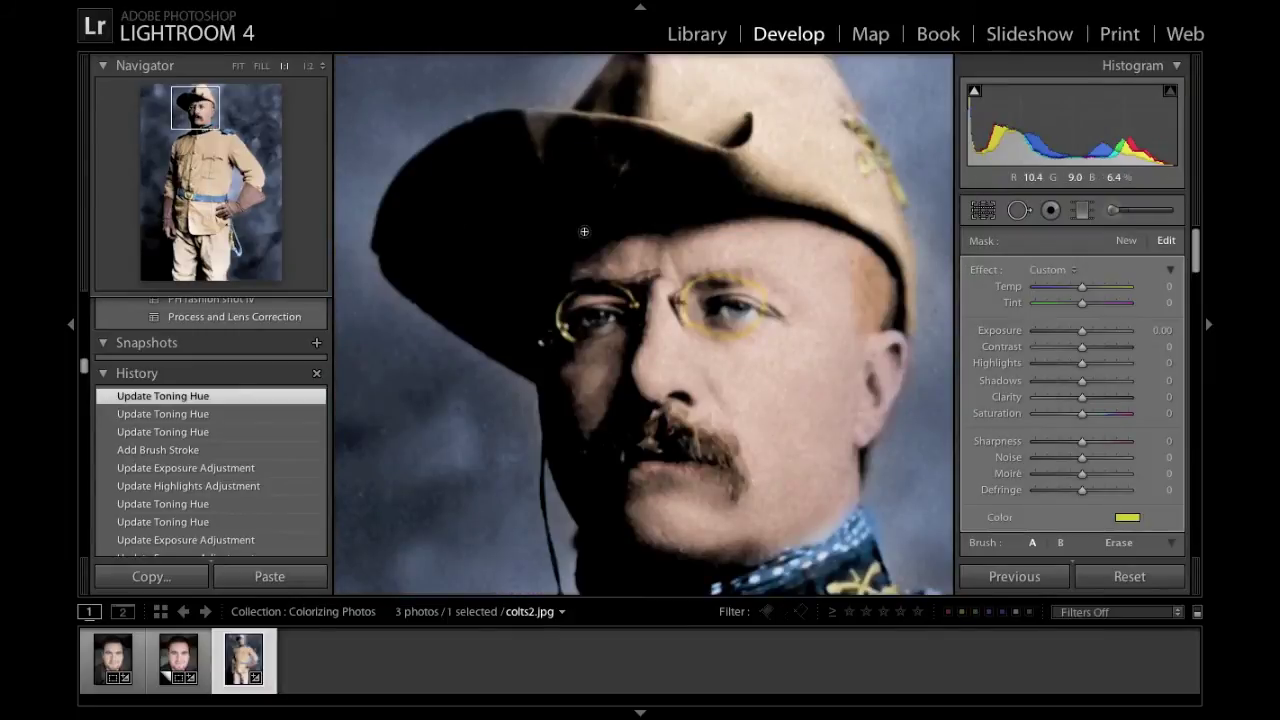
- Switch to the browser and look through the imgur album of colorized photos
{"action": "left_click", "coordinate": [308, 201]}
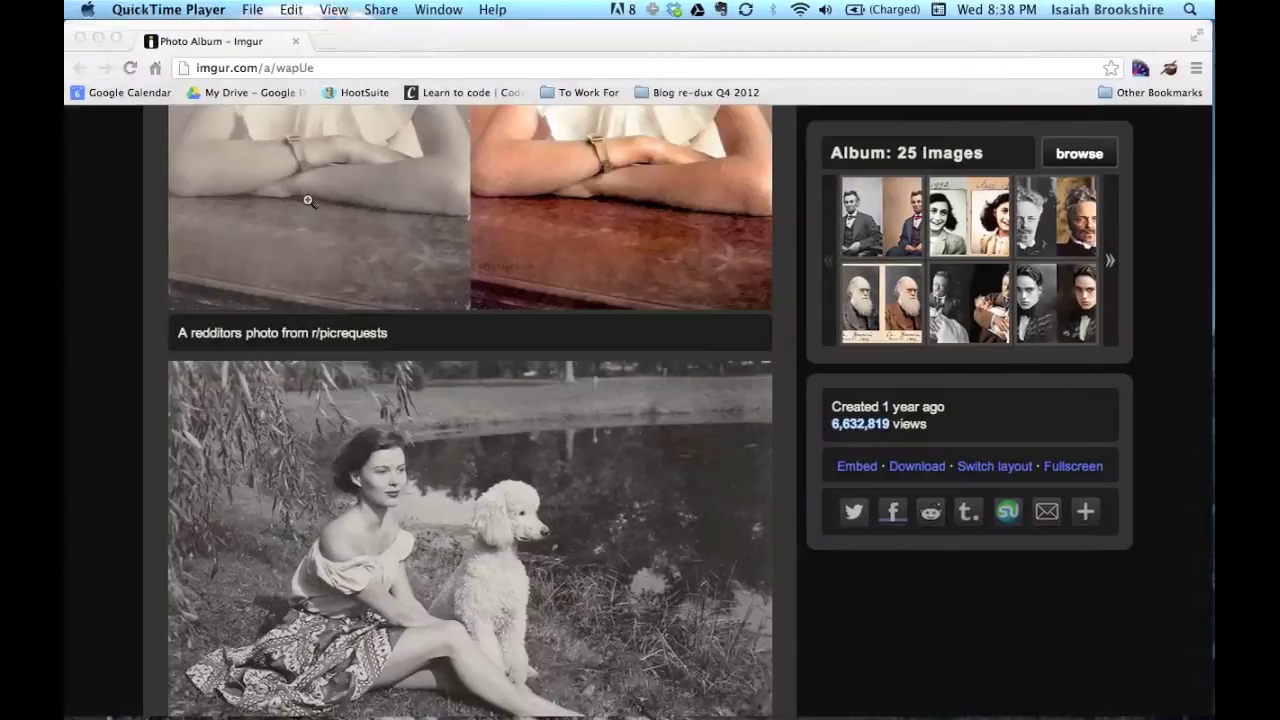
{"action": "scroll", "coordinate": [470, 410], "scroll_direction": "down", "scroll_amount": 10}
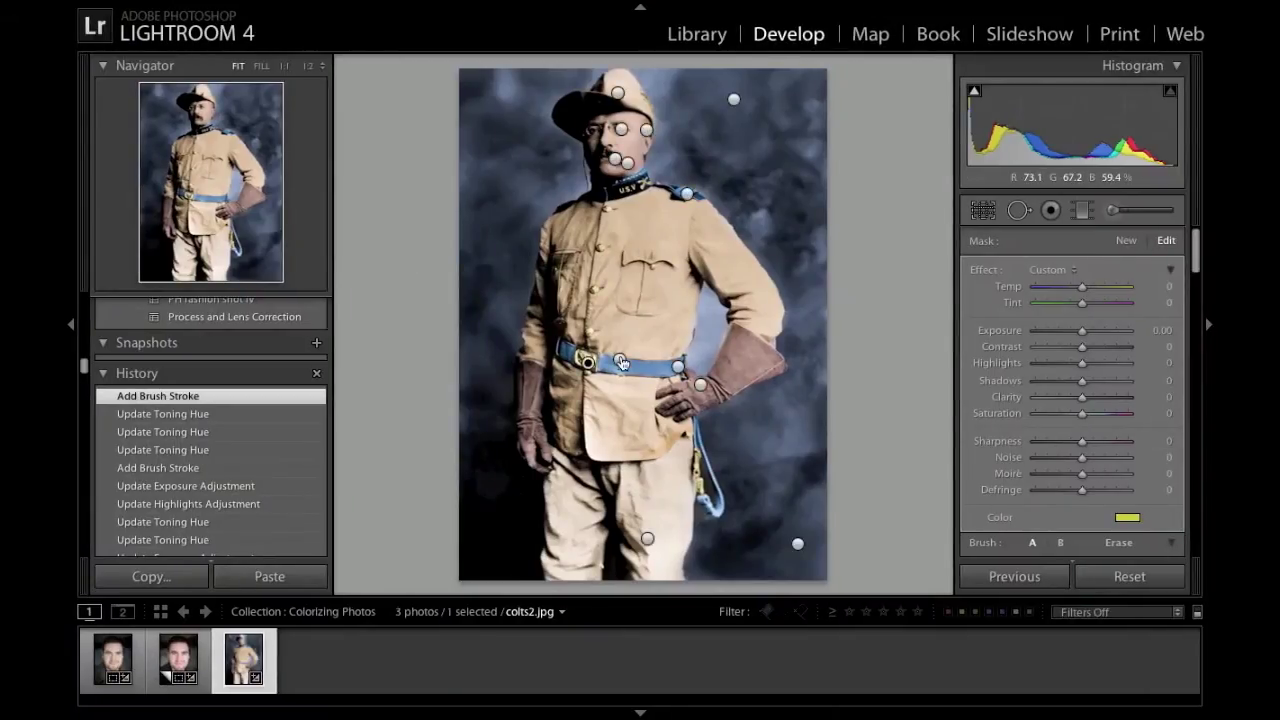
- Return to Lightroom and increase the colour saturation of the jacket mask
{"action": "left_click", "coordinate": [1184, 517]}
{"action": "left_click", "coordinate": [746, 474]}
{"action": "left_click", "coordinate": [1160, 331]}
{"action": "type", "text": "-.7"}
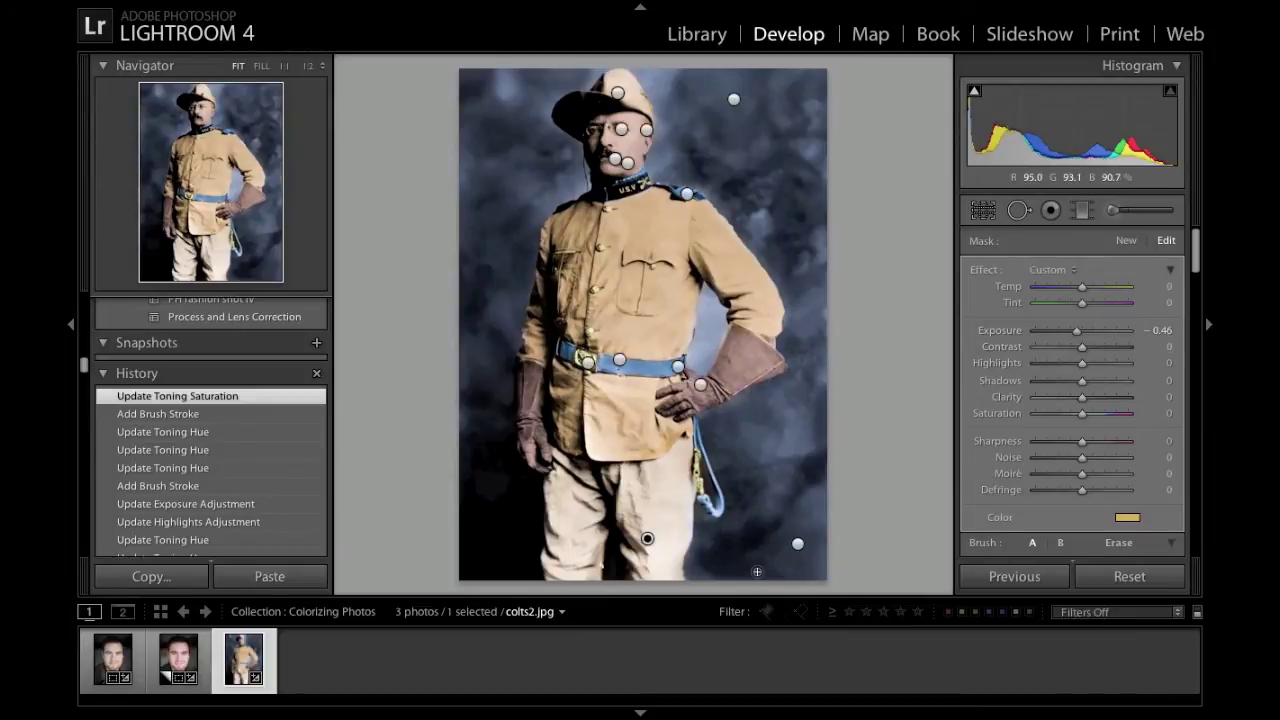
- Recolour the trousers mask to hue 43 with 70% saturation
{"action": "left_click", "coordinate": [1127, 517]}
{"action": "left_click", "coordinate": [746, 475]}
{"action": "left_click", "coordinate": [1127, 517]}
{"action": "left_click", "coordinate": [976, 528]}
{"action": "left_click", "coordinate": [782, 621]}
{"action": "type", "text": "41"}
{"action": "left_click", "coordinate": [1067, 621]}
{"action": "type", "text": "70"}
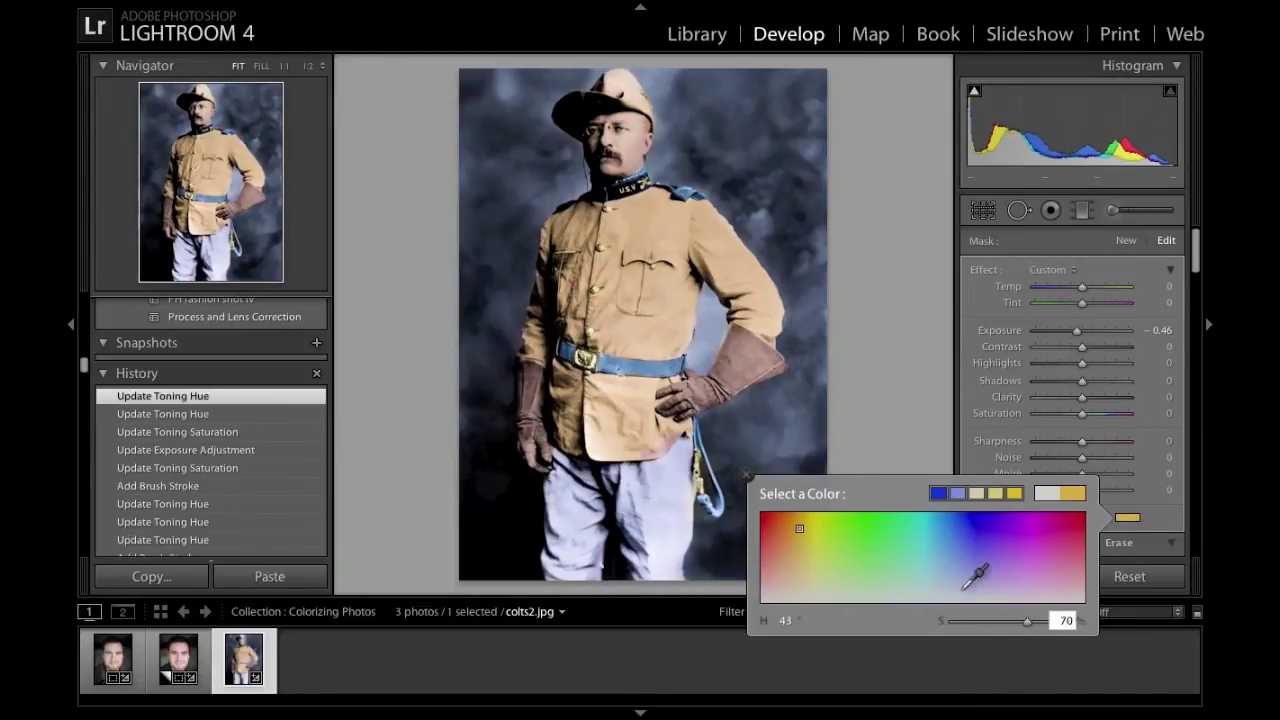
{"action": "left_click", "coordinate": [746, 475]}
- Lower the trousers mask's exposure to -1.00 and paint the missed trouser areas along the jacket hem and outer leg
{"action": "type", "text": "-1"}
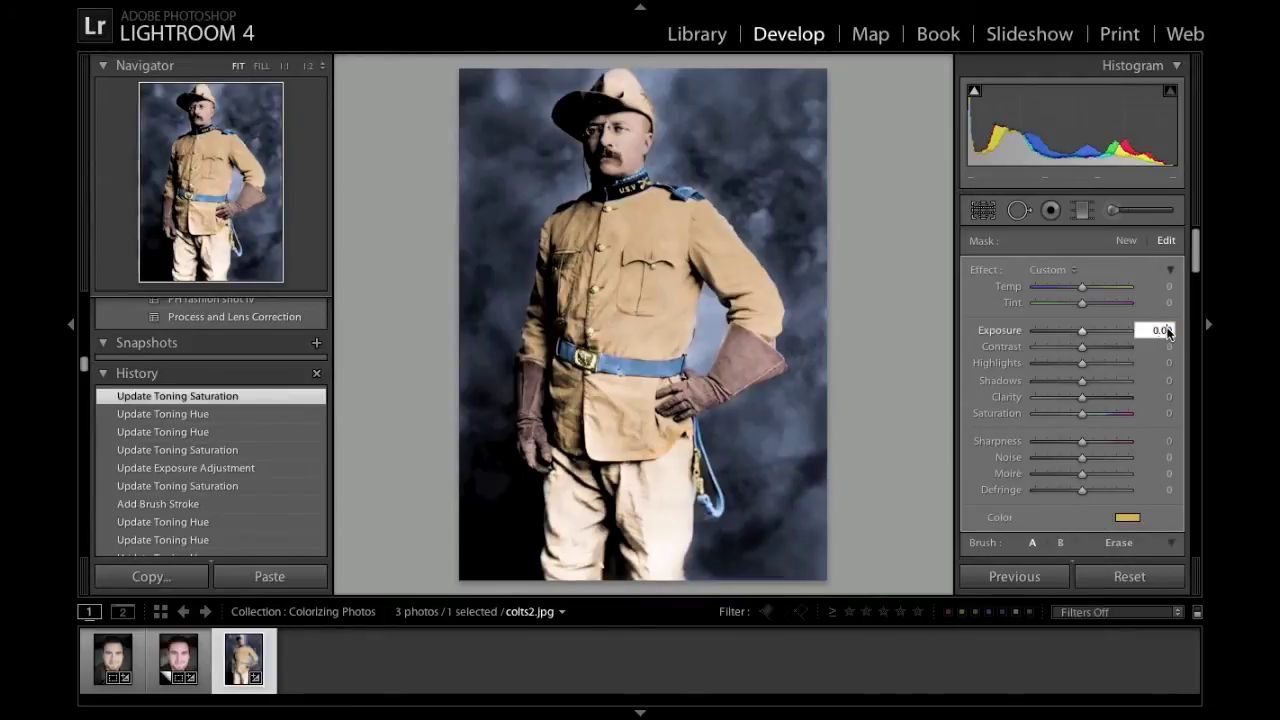
{"action": "left_click_drag", "start_coordinate": [657, 434], "coordinate": [692, 416]}
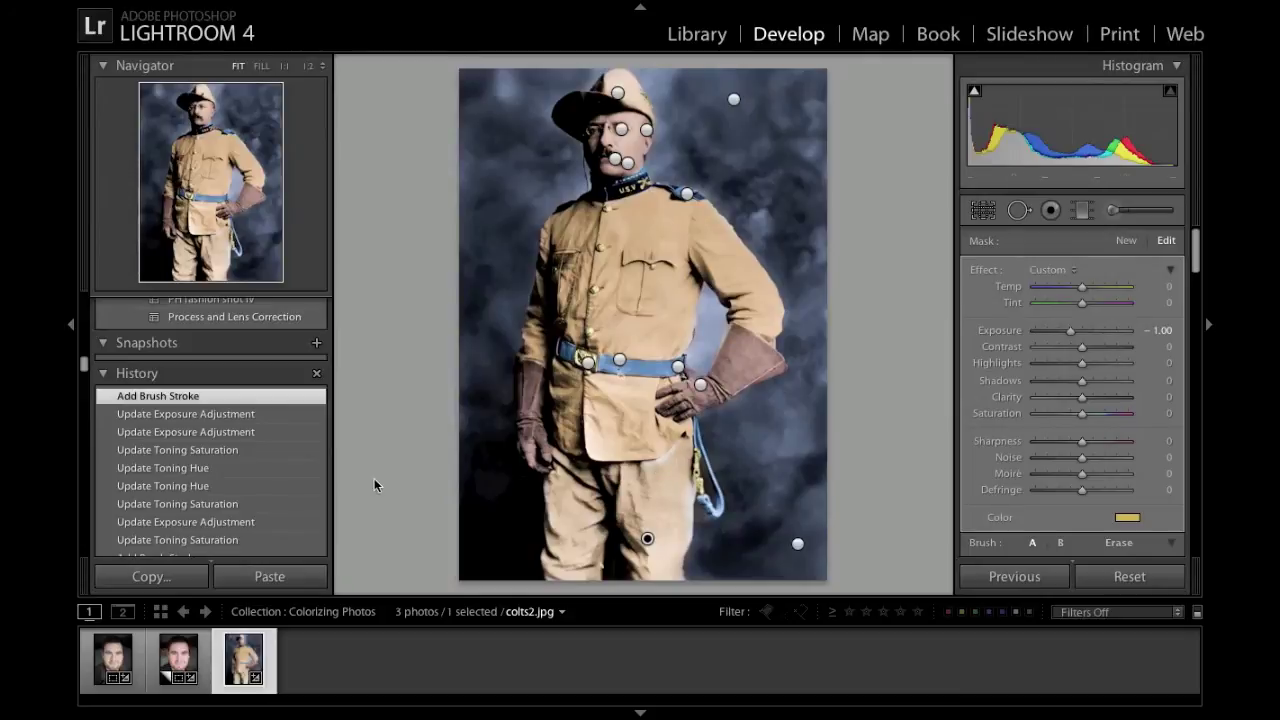
{"action": "left_click_drag", "start_coordinate": [686, 496], "coordinate": [680, 516]}
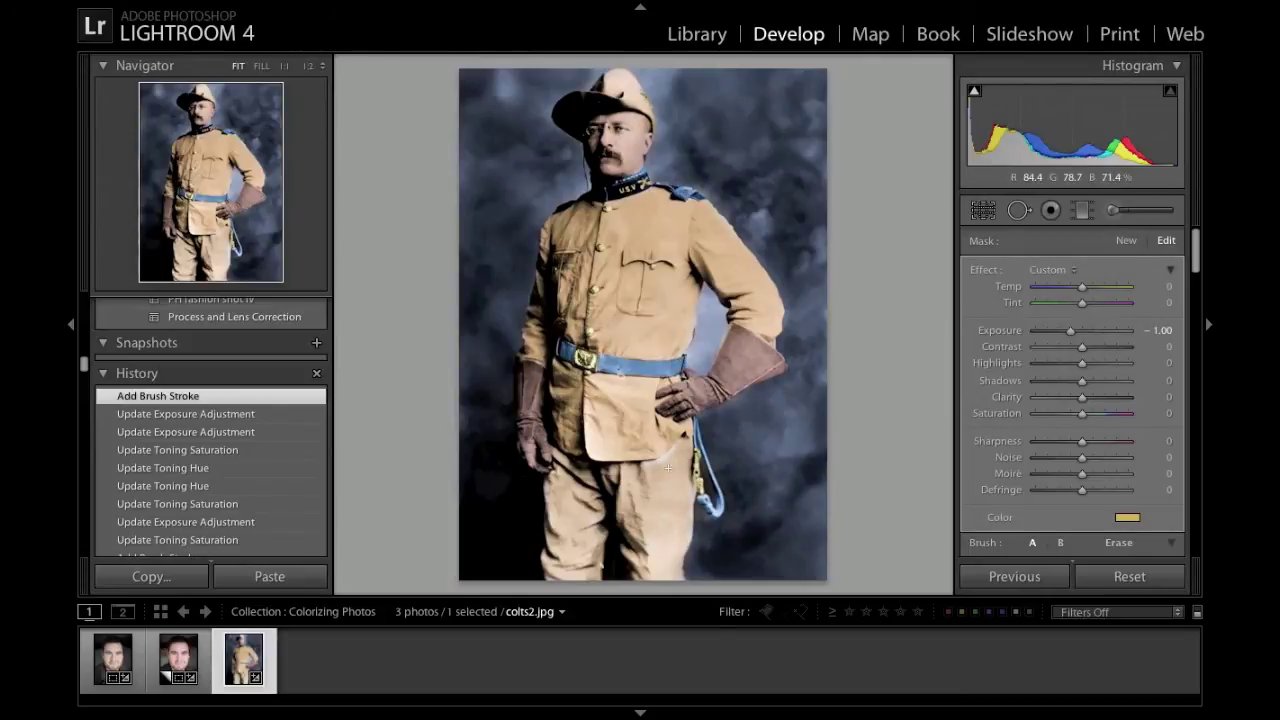
- Select the hat mask and set its exposure to -0.50
{"action": "left_click", "coordinate": [618, 98]}
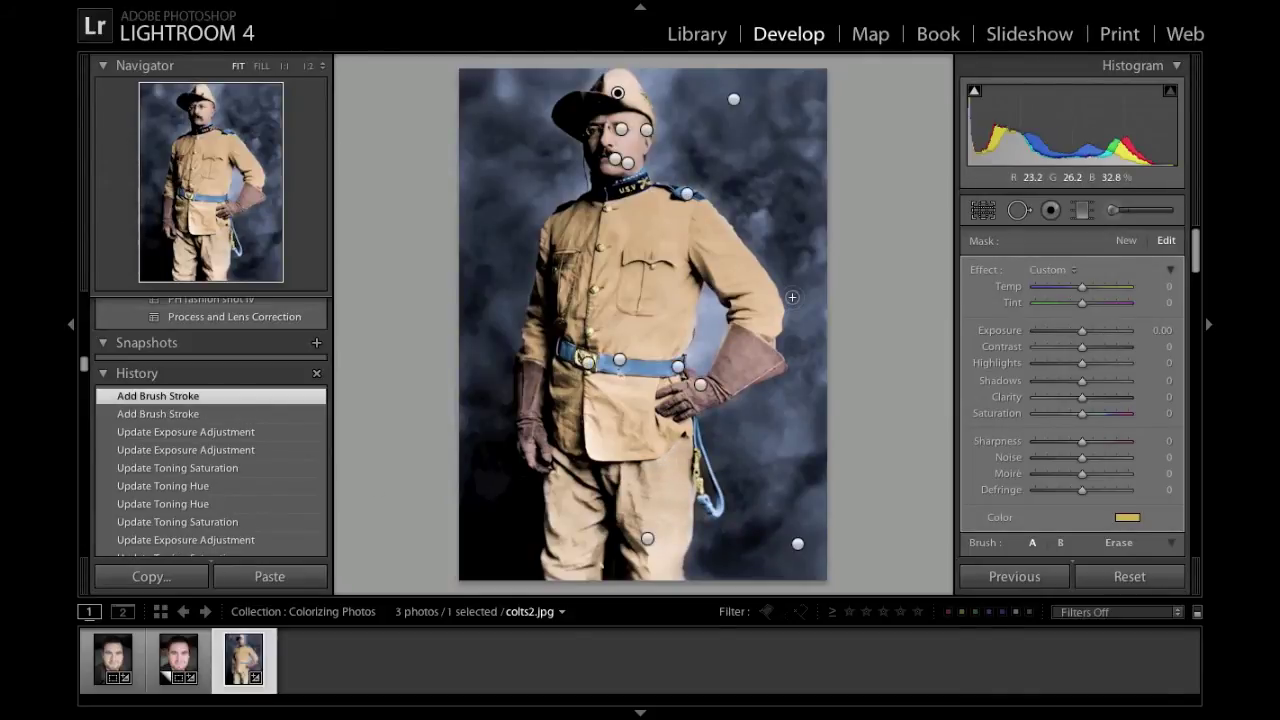
{"action": "left_click", "coordinate": [1127, 517]}
{"action": "left_click", "coordinate": [1164, 331]}
{"action": "type", "text": "-0.5"}
{"action": "key", "text": "Return"}
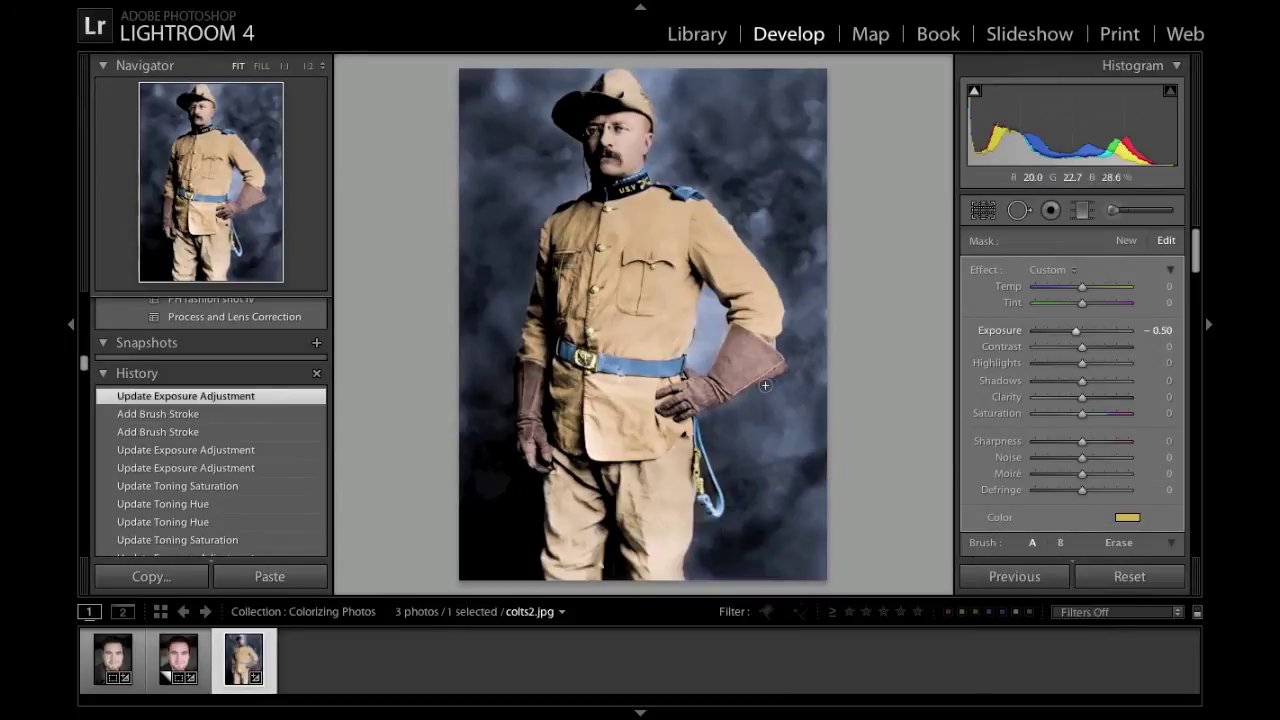
- Darken the background mask to an exposure of -0.96 and reduce its blue colour saturation to 38%
{"action": "left_click_drag", "start_coordinate": [1076, 331], "coordinate": [1068, 337]}
{"action": "left_click", "coordinate": [1127, 517]}
{"action": "left_click_drag", "start_coordinate": [992, 622], "coordinate": [989, 622]}
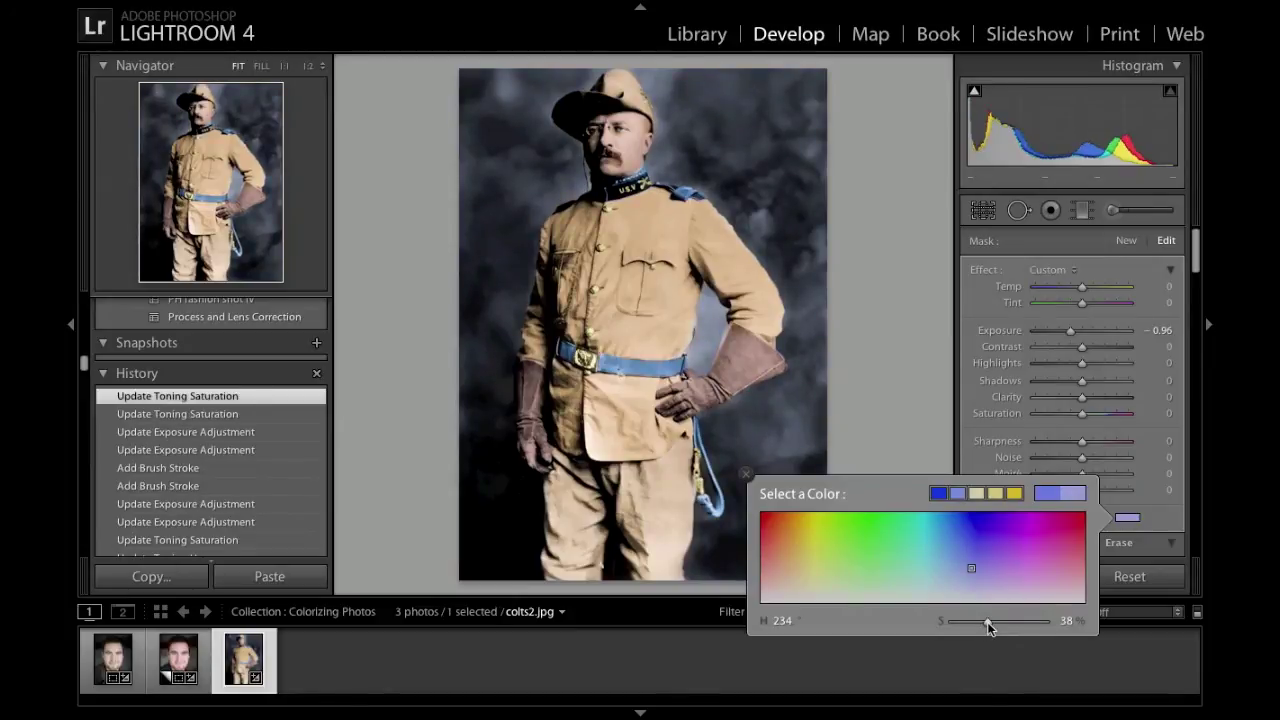
{"action": "left_click", "coordinate": [747, 475]}
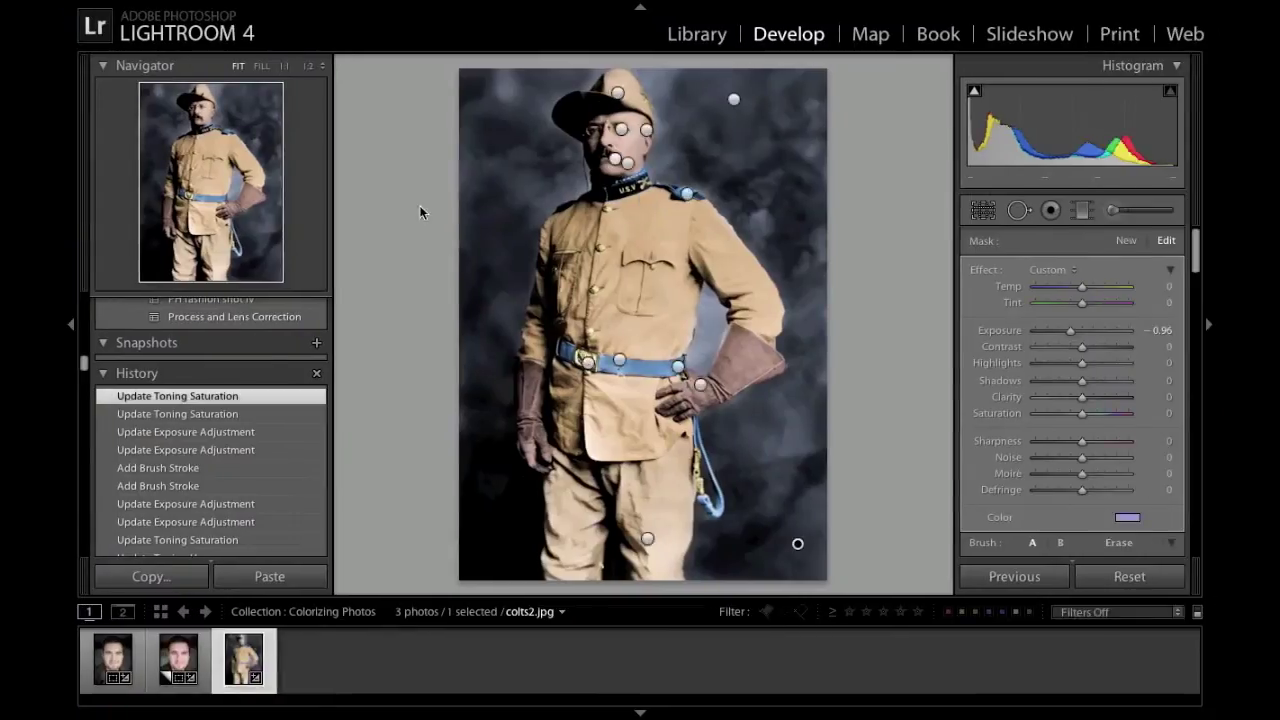
- Create a new colour brush mask with a warm skin tone and paint it over the soldier's cheek
{"action": "key", "text": "z"}
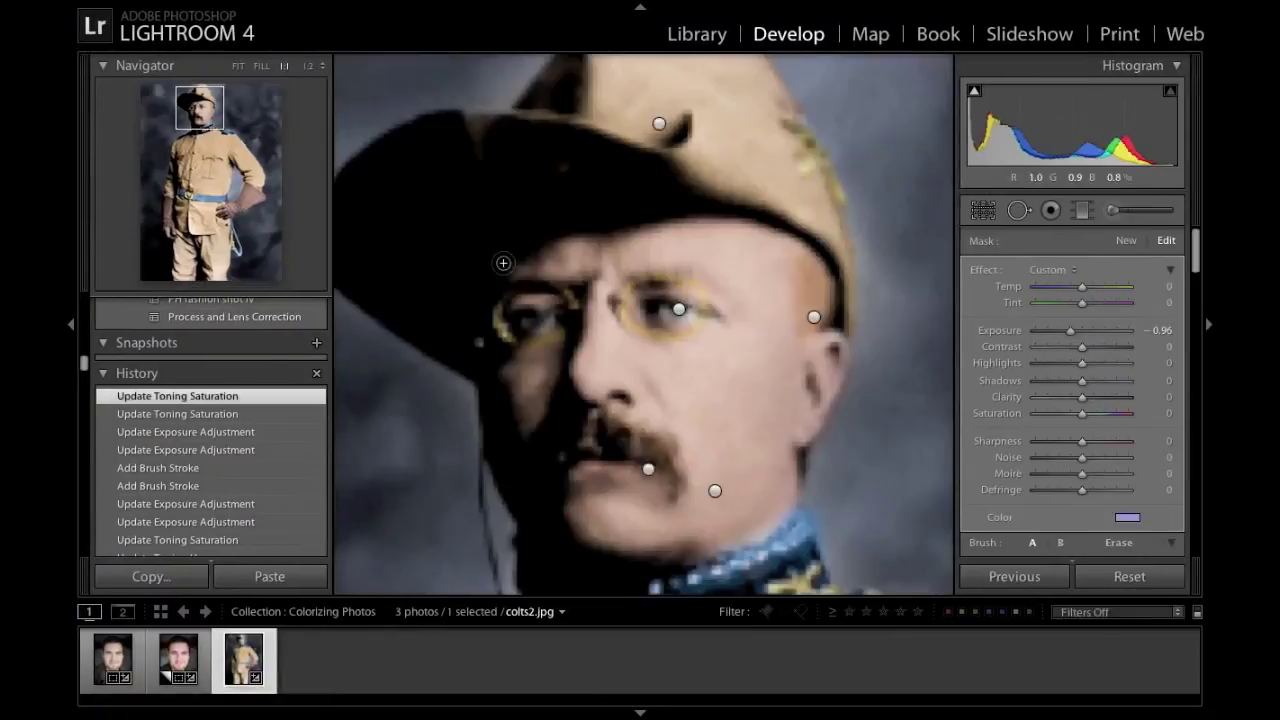
{"action": "left_click", "coordinate": [1126, 240]}
{"action": "left_click", "coordinate": [1127, 517]}
{"action": "left_click", "coordinate": [1048, 270]}
{"action": "left_click", "coordinate": [1052, 268]}
{"action": "left_click", "coordinate": [1127, 518]}
{"action": "left_click", "coordinate": [747, 475]}
{"action": "left_click_drag", "start_coordinate": [737, 430], "coordinate": [761, 400]}
- Soften the cheek mask's colour to hue 35 with 24% saturation
{"action": "left_click", "coordinate": [1133, 523]}
{"action": "left_click_drag", "start_coordinate": [997, 622], "coordinate": [975, 622]}
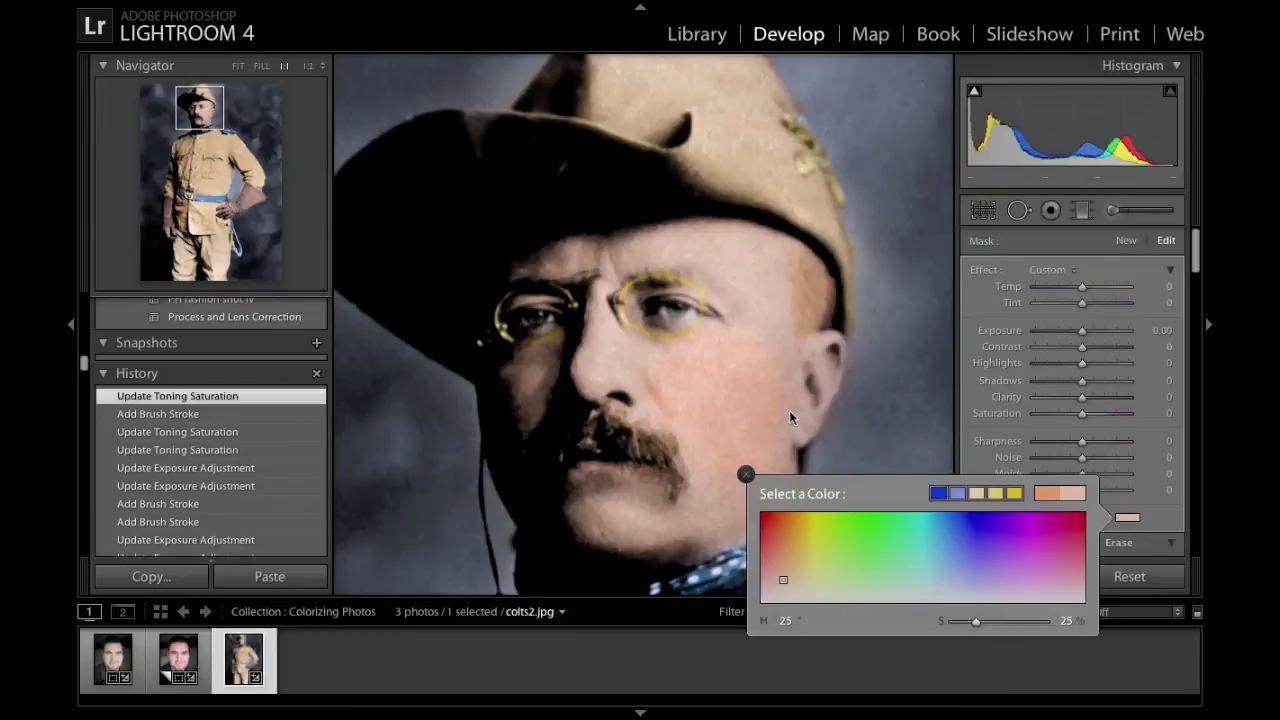
{"action": "left_click", "coordinate": [797, 580]}
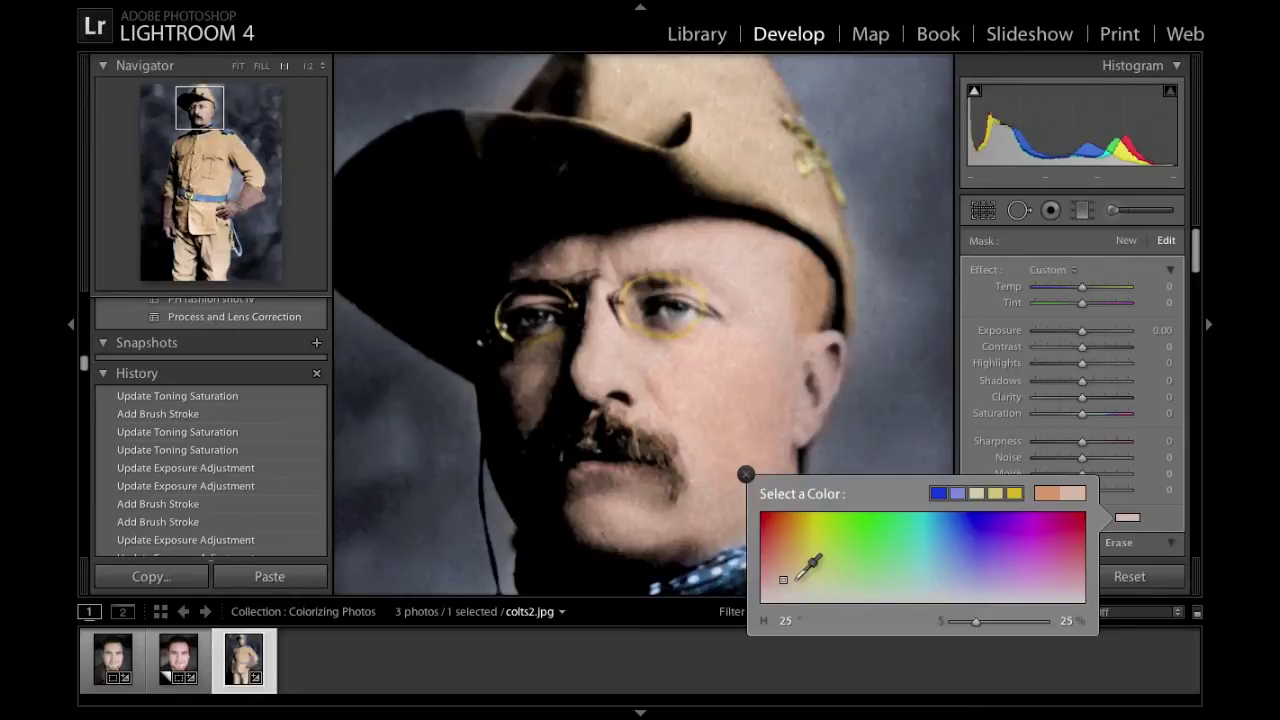
{"action": "left_click", "coordinate": [793, 579]}
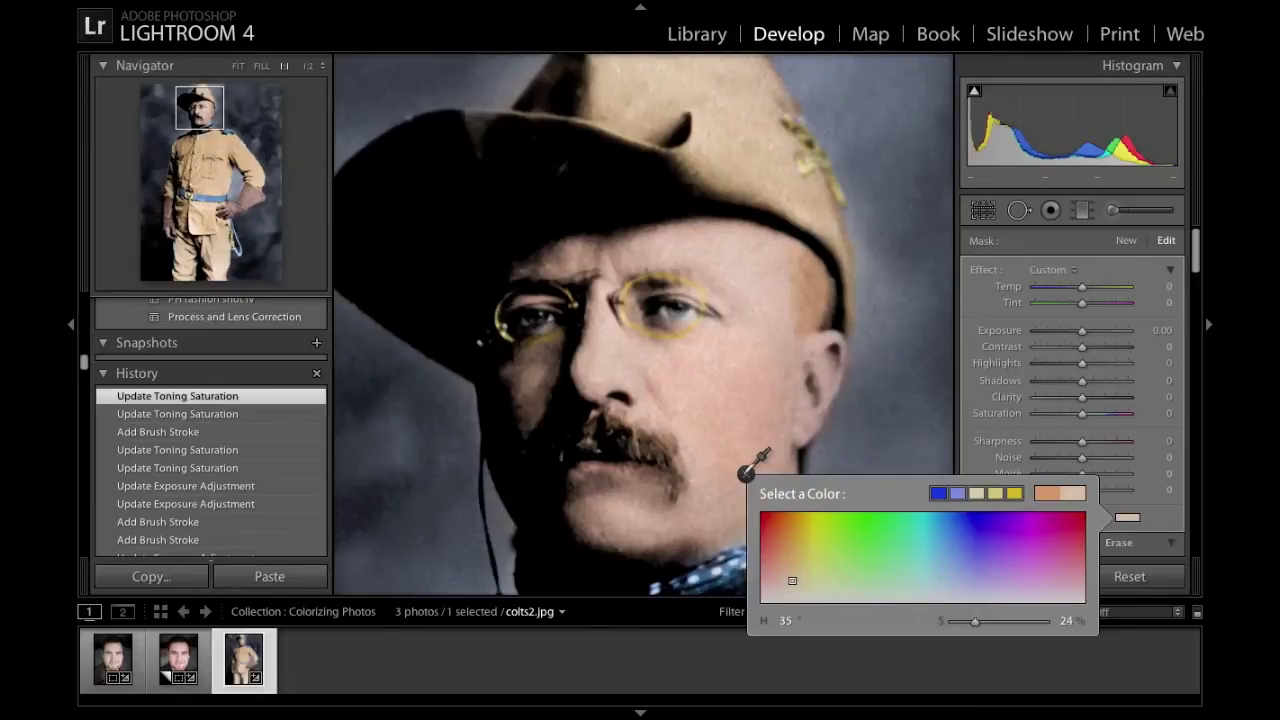
{"action": "left_click", "coordinate": [746, 474]}
{"action": "left_click", "coordinate": [205, 104]}
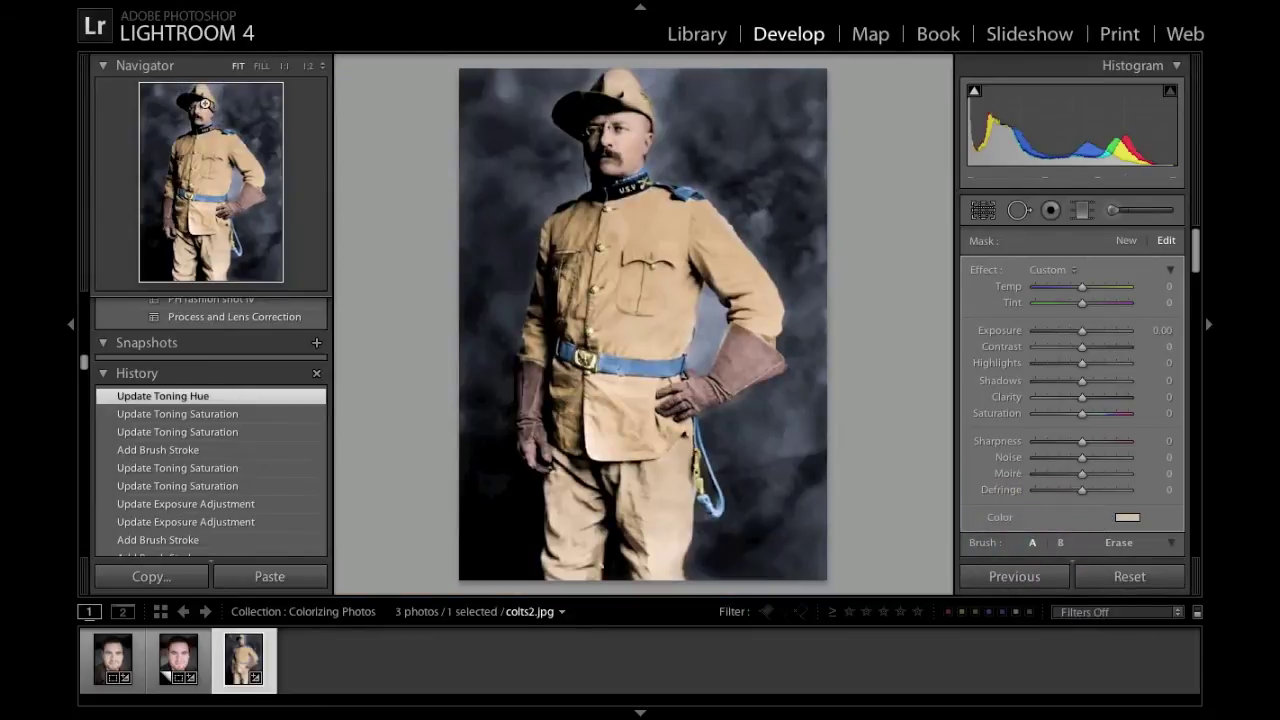
- Select the blue mask on the collar, belt and lanyard, reduce its colour saturation to 64% and set its hue to 220
{"action": "mouse_move", "coordinate": [688, 200]}
{"action": "left_click", "coordinate": [1127, 517]}
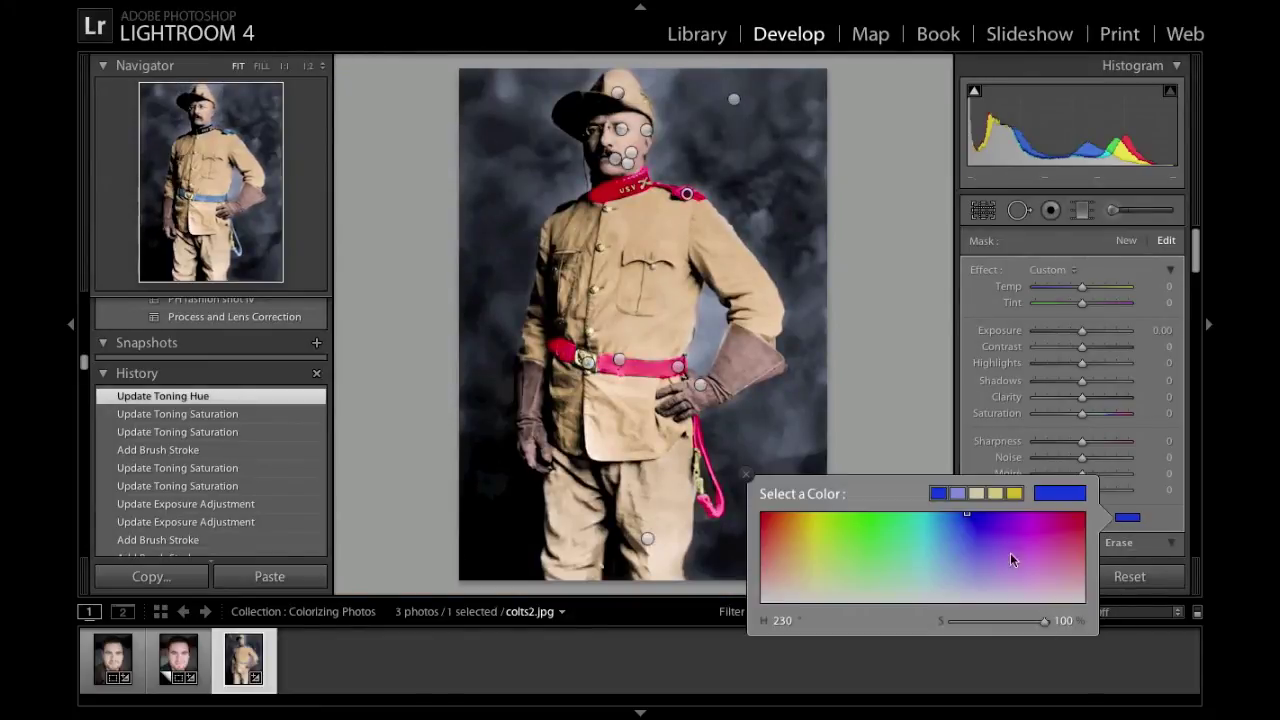
{"action": "left_click", "coordinate": [1009, 623]}
{"action": "left_click", "coordinate": [976, 543]}
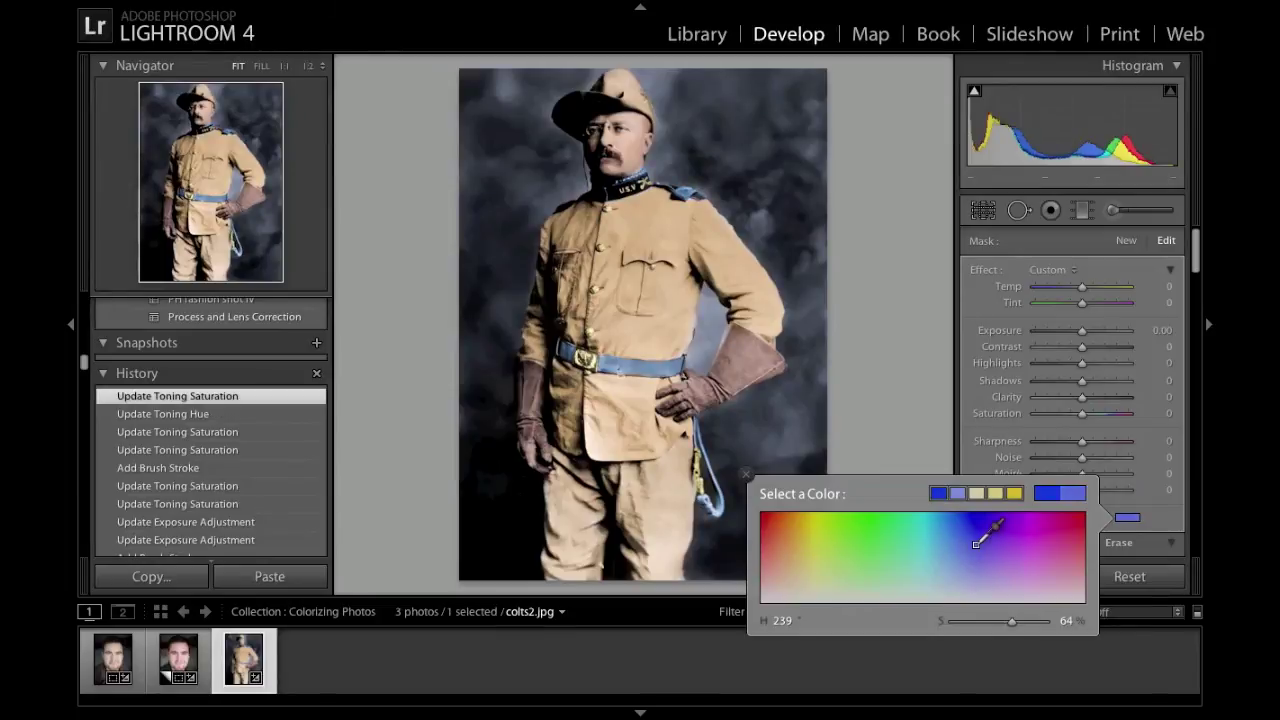
{"action": "left_click", "coordinate": [782, 620]}
{"action": "type", "text": "220"}
{"action": "key", "text": "Return"}
- Change the blue collar and belt mask's hue to 230 and set its exposure to -0.50
{"action": "left_click", "coordinate": [1127, 517]}
{"action": "left_click", "coordinate": [782, 620]}
{"action": "type", "text": "230"}
{"action": "key", "text": "Return"}
{"action": "left_click", "coordinate": [1160, 330]}
{"action": "type", "text": "-0.5"}
{"action": "key", "text": "Return"}
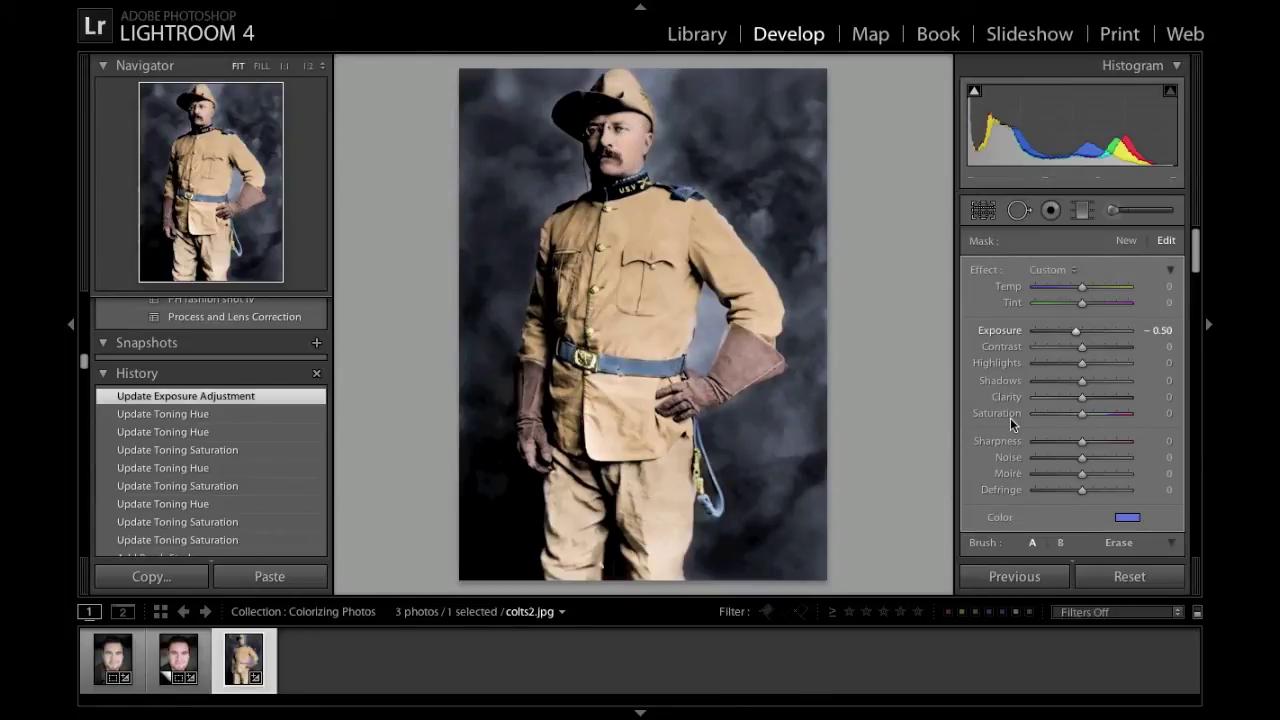
- Soften the background mask by setting its contrast to -64 and clarity to -65
{"action": "scroll", "coordinate": [984, 483], "scroll_direction": "down", "scroll_amount": 1}
{"action": "key", "text": "Return"}
{"action": "scroll", "coordinate": [1090, 422], "scroll_direction": "up", "scroll_amount": 1}
{"action": "scroll", "coordinate": [1092, 420], "scroll_direction": "down", "scroll_amount": 1}
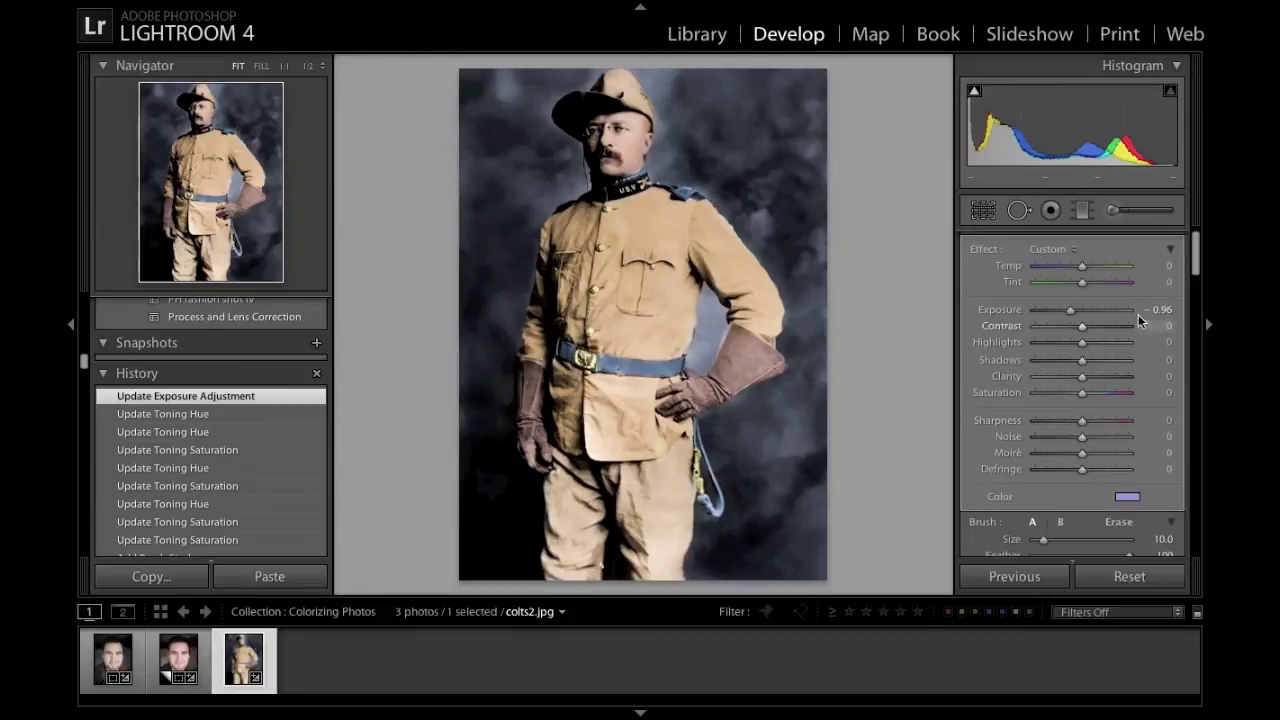
{"action": "left_click_drag", "start_coordinate": [1082, 326], "coordinate": [1052, 327]}
{"action": "left_click_drag", "start_coordinate": [1082, 376], "coordinate": [1051, 376]}
{"action": "scroll", "coordinate": [1109, 426], "scroll_direction": "up", "scroll_amount": 2}
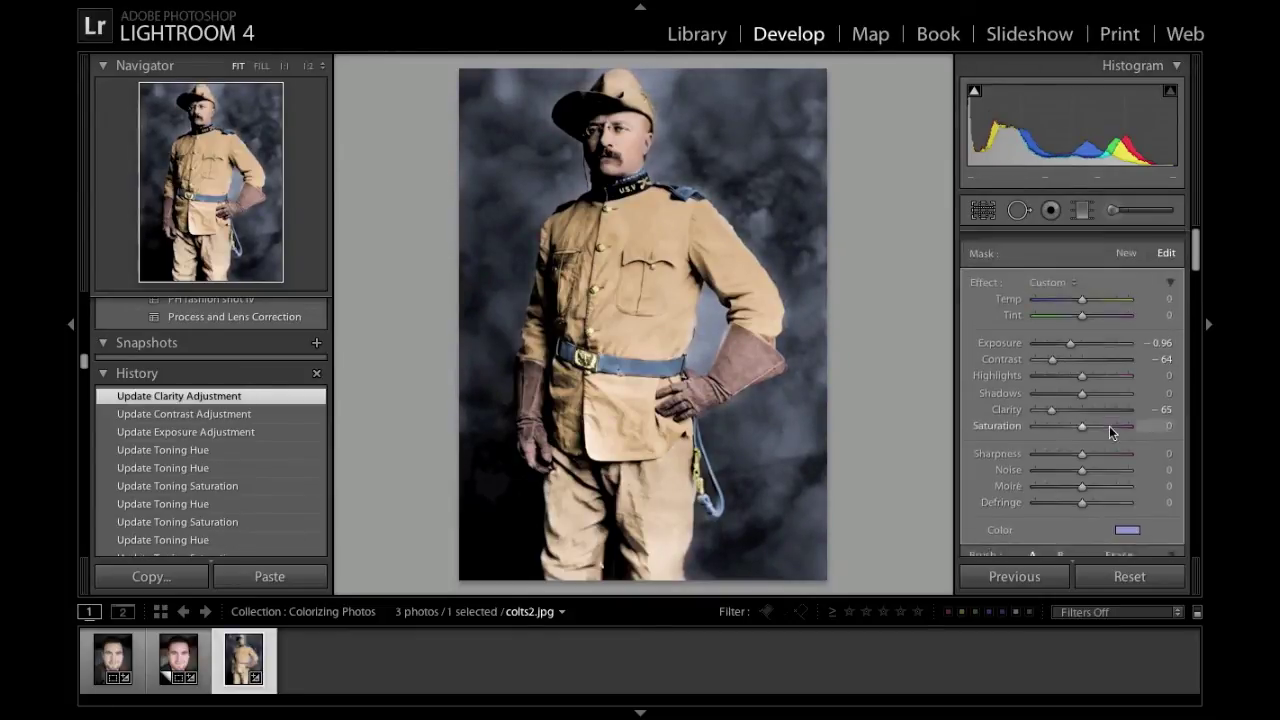
- Darken the photo's corners with a post-crop vignette amount of -47
{"action": "scroll", "coordinate": [1109, 426], "scroll_direction": "down", "scroll_amount": 15}
{"action": "left_click_drag", "start_coordinate": [1059, 346], "coordinate": [1059, 346]}
{"action": "scroll", "coordinate": [1059, 346], "scroll_direction": "up", "scroll_amount": 15}
{"action": "scroll", "coordinate": [1059, 346], "scroll_direction": "down", "scroll_amount": 2}
{"action": "scroll", "coordinate": [1059, 346], "scroll_direction": "down", "scroll_amount": 3}
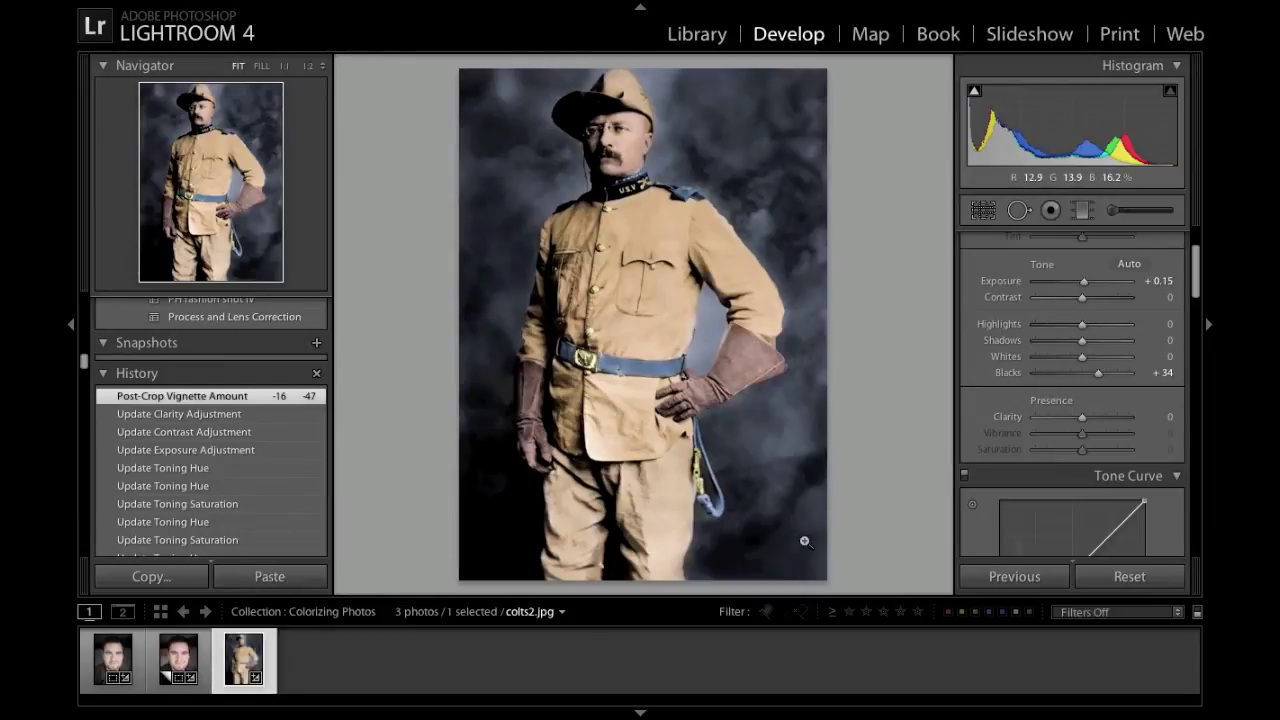
- Toggle all brush adjustments off and on to compare the colorized portrait with the black-and-white original
{"action": "key", "text": "k"}
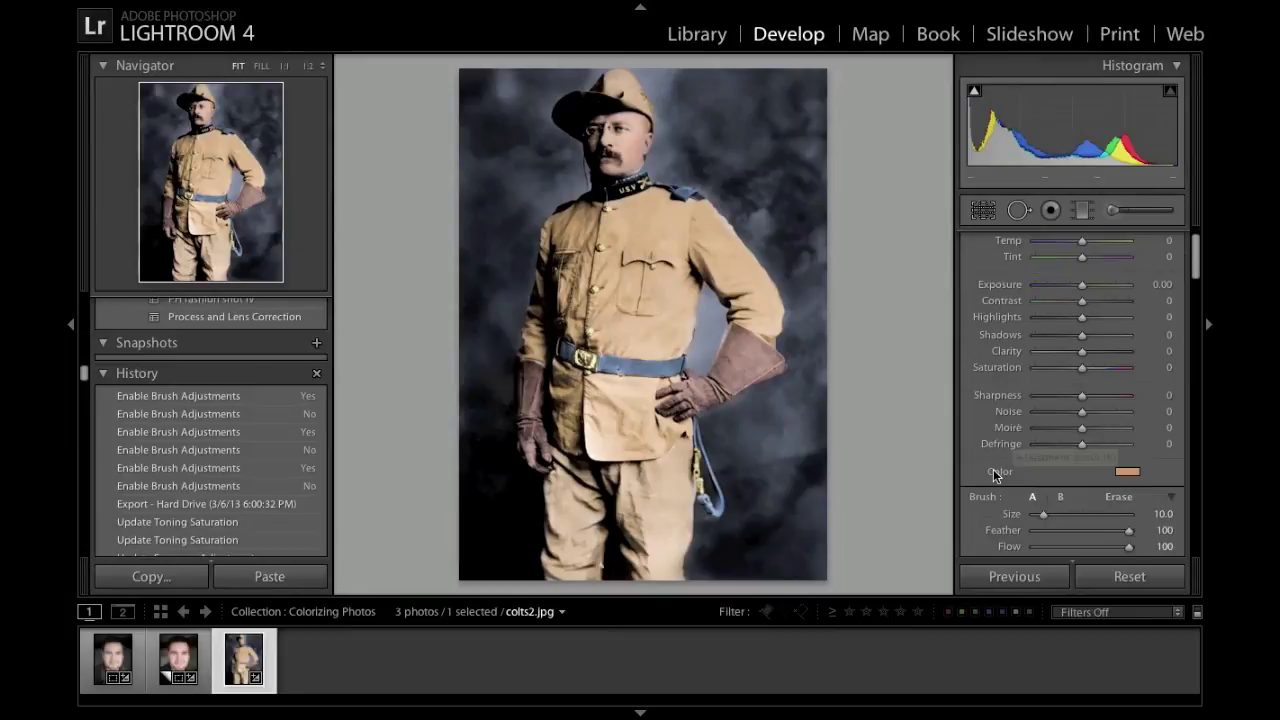
{"action": "scroll", "coordinate": [994, 476], "scroll_direction": "up", "scroll_amount": 1}
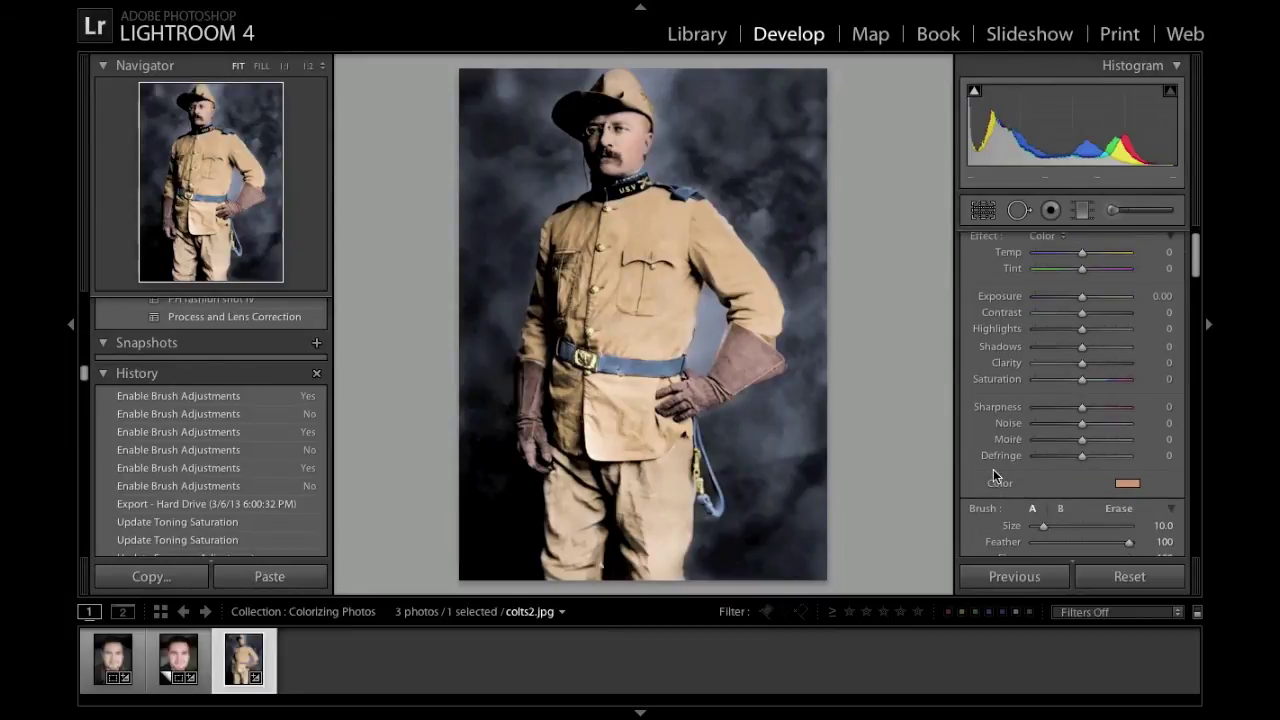
{"action": "scroll", "coordinate": [994, 476], "scroll_direction": "down", "scroll_amount": 2}
{"action": "scroll", "coordinate": [994, 476], "scroll_direction": "down", "scroll_amount": 5}
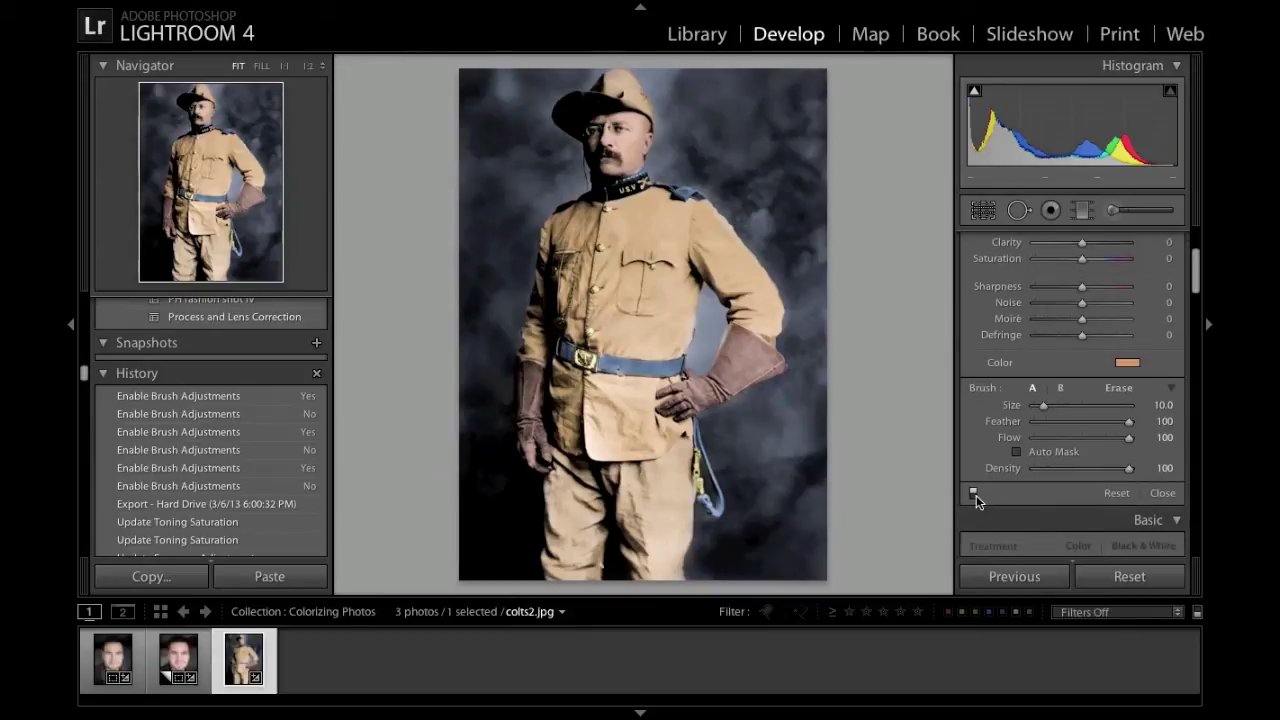
{"action": "left_click", "coordinate": [975, 494]}
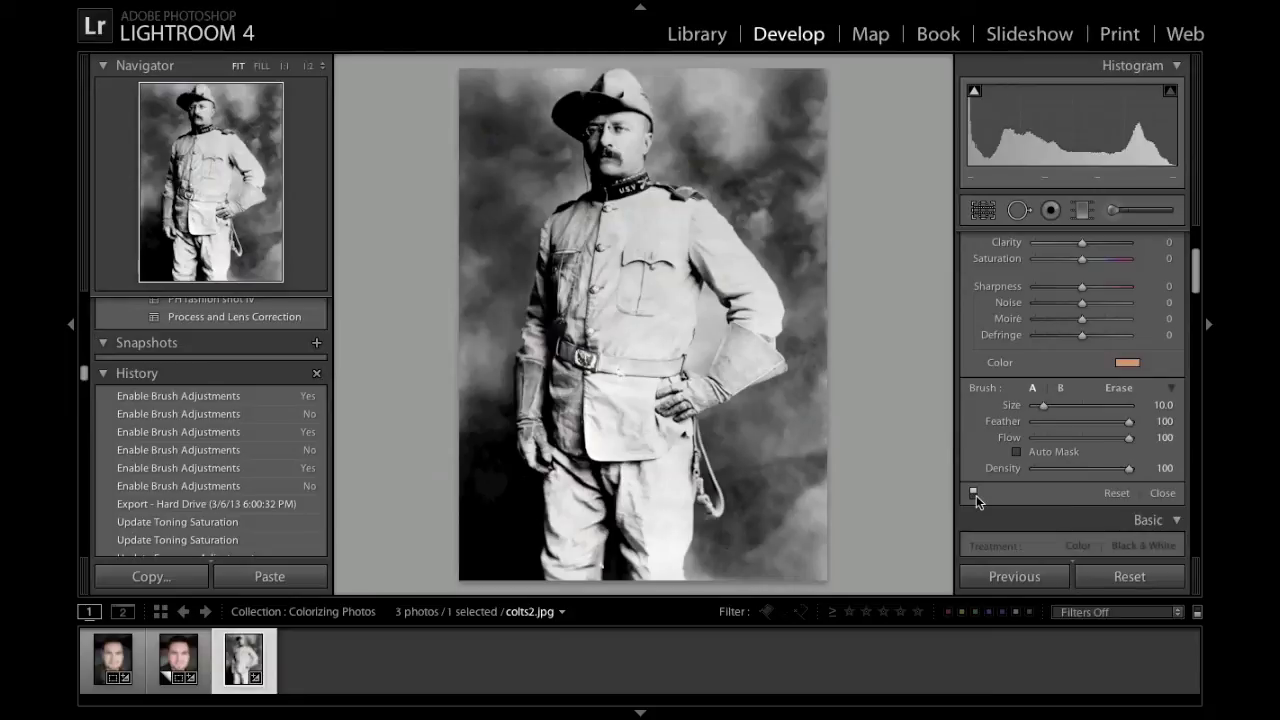
{"action": "left_click", "coordinate": [975, 494]}
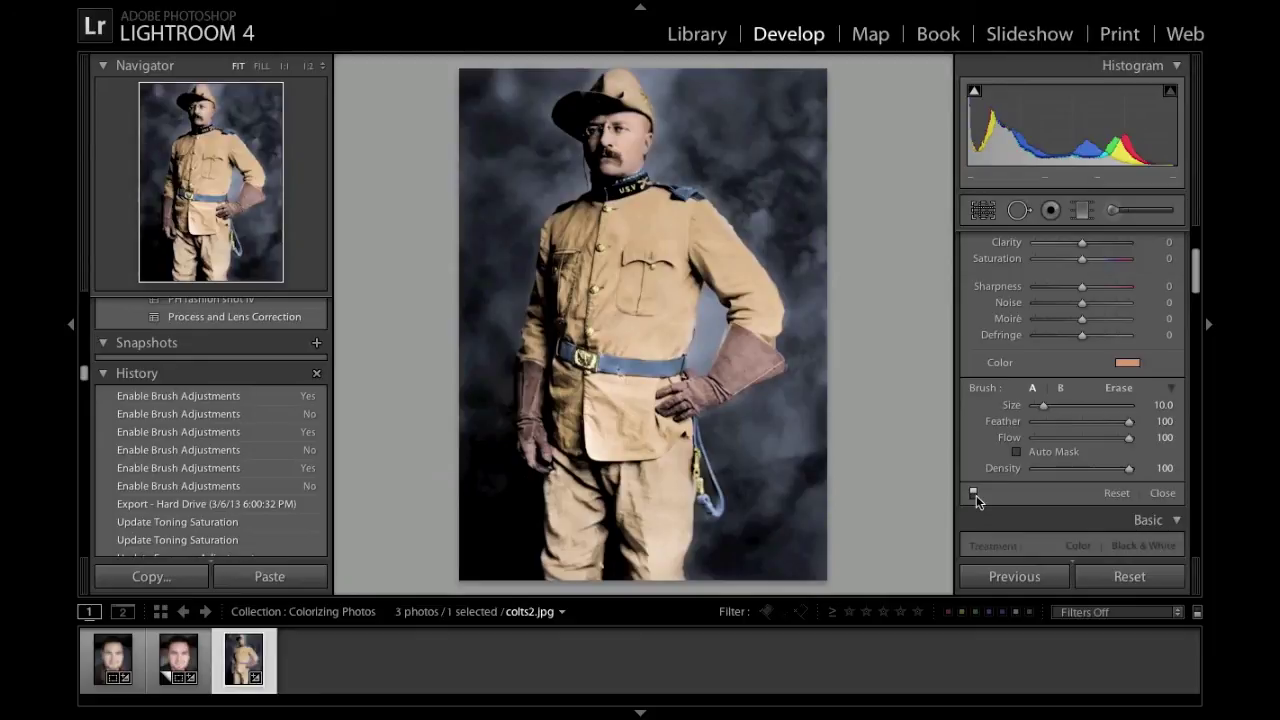
{"action": "left_click", "coordinate": [976, 495]}
{"action": "left_click", "coordinate": [976, 495]}
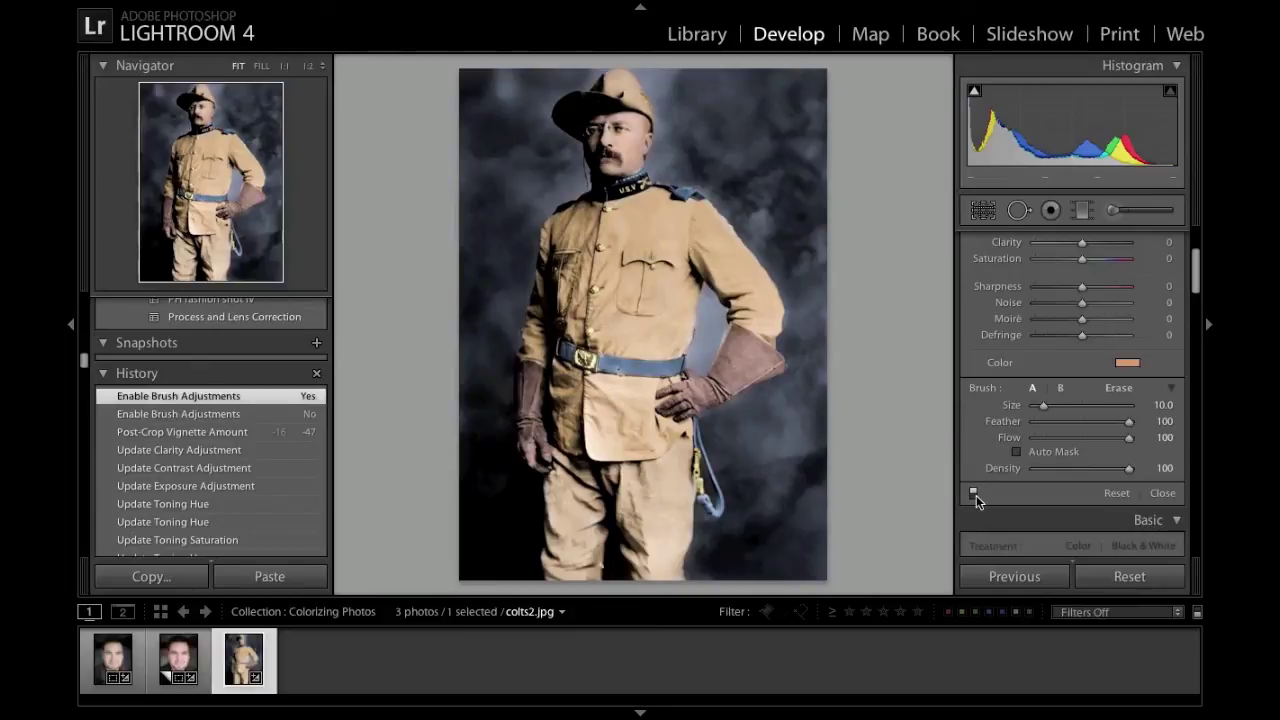